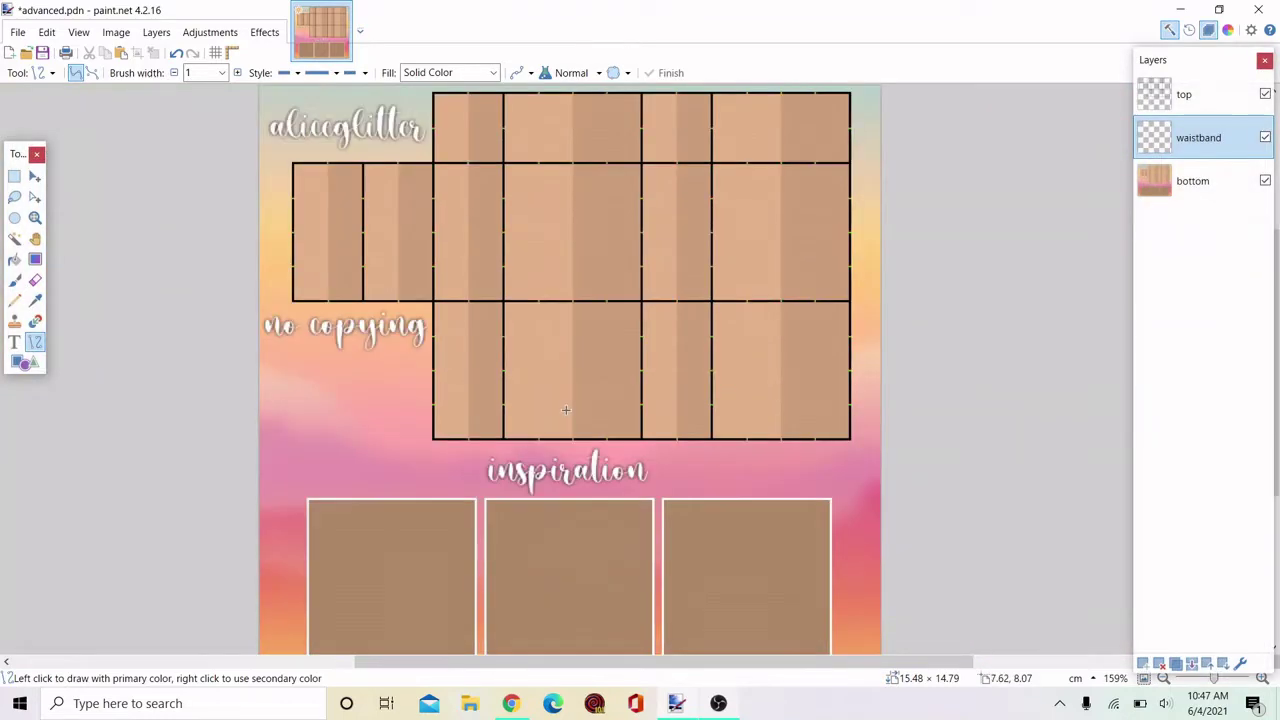
Draw a nearly horizontal red line about 1.69 cm long on the waistband layer, across the lighter half of the wide front panel.
{"action": "scroll", "coordinate": [566, 410], "scroll_direction": "up", "scroll_amount": 1}
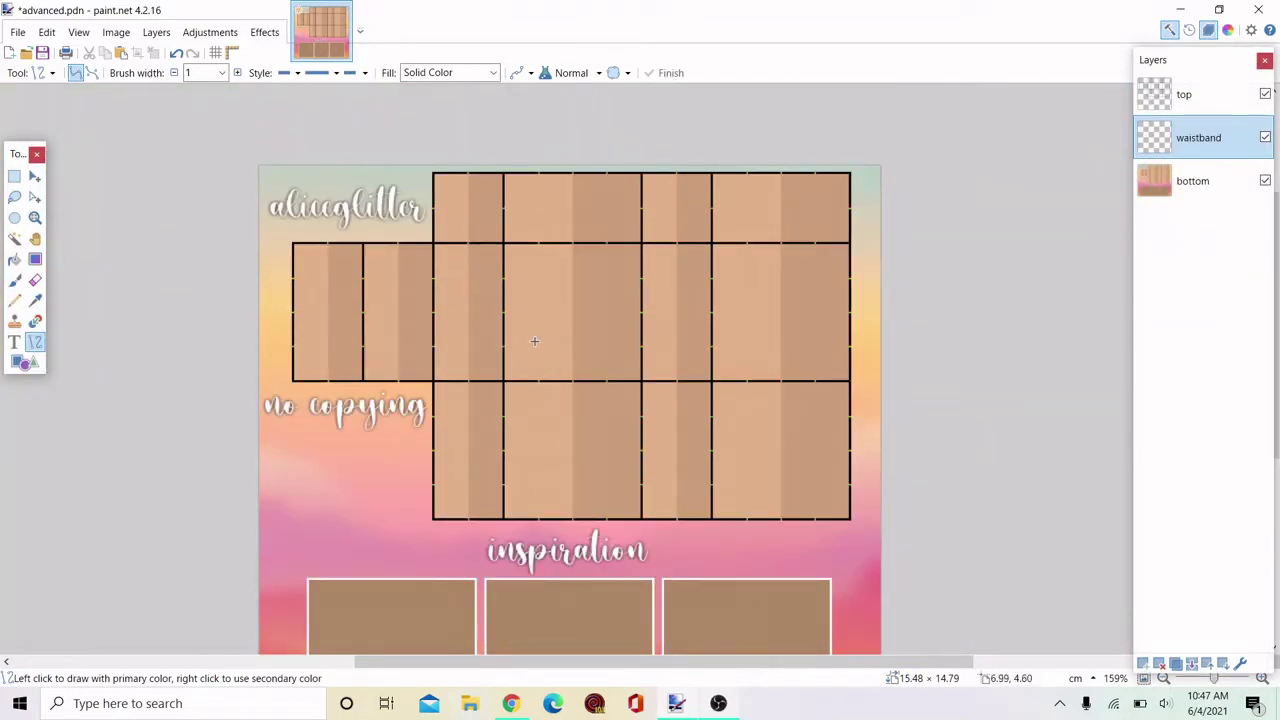
{"action": "scroll", "coordinate": [534, 341], "scroll_direction": "up", "scroll_amount": 2, "text": "ctrl"}
{"action": "scroll", "coordinate": [461, 221], "scroll_direction": "down", "scroll_amount": 1, "text": "ctrl"}
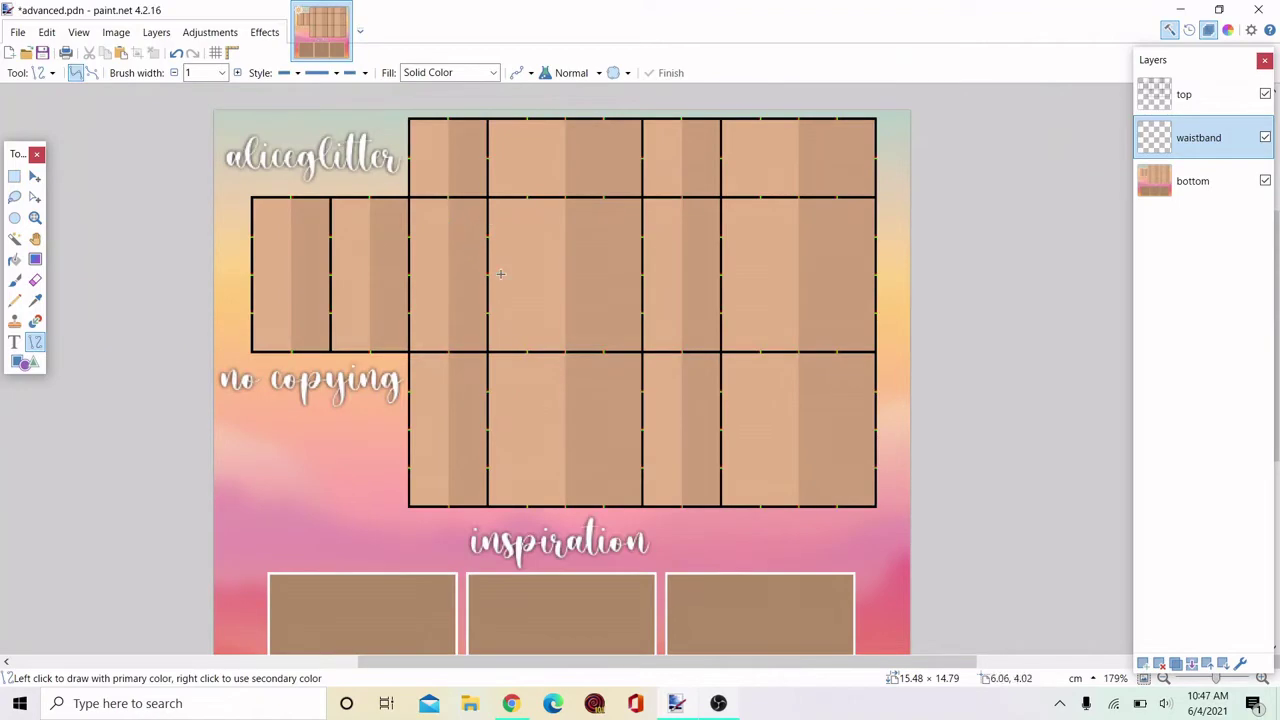
{"action": "scroll", "coordinate": [501, 273], "scroll_direction": "up", "scroll_amount": 5, "text": "ctrl"}
{"action": "scroll", "coordinate": [440, 296], "scroll_direction": "down", "scroll_amount": 6, "text": "ctrl"}
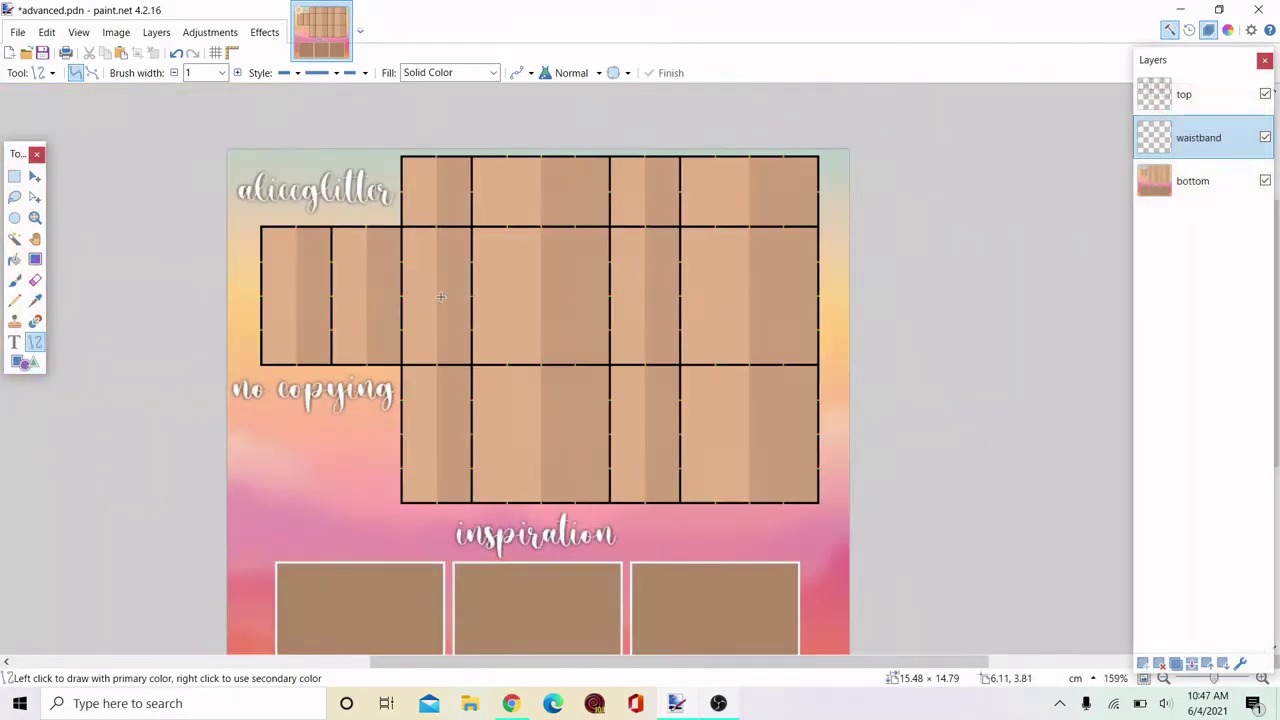
{"action": "scroll", "coordinate": [555, 391], "scroll_direction": "up", "scroll_amount": 9, "text": "ctrl"}
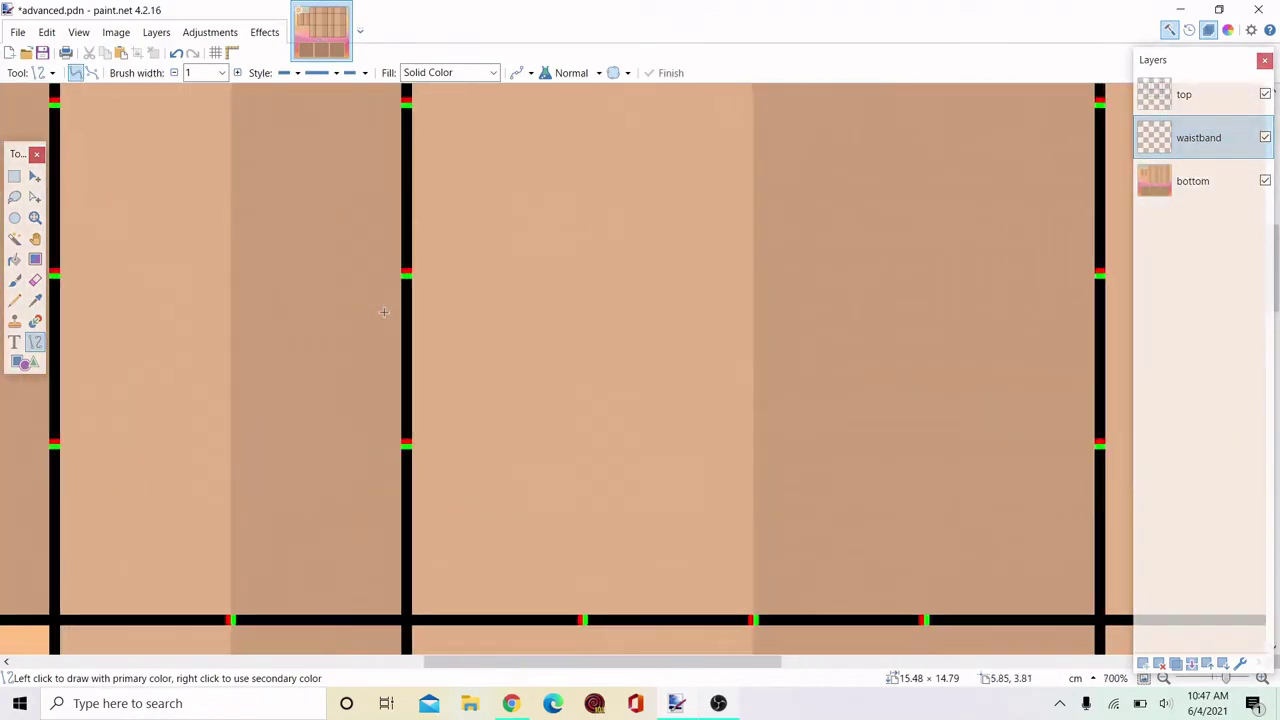
{"action": "scroll", "coordinate": [430, 282], "scroll_direction": "up", "scroll_amount": 1, "text": "ctrl"}
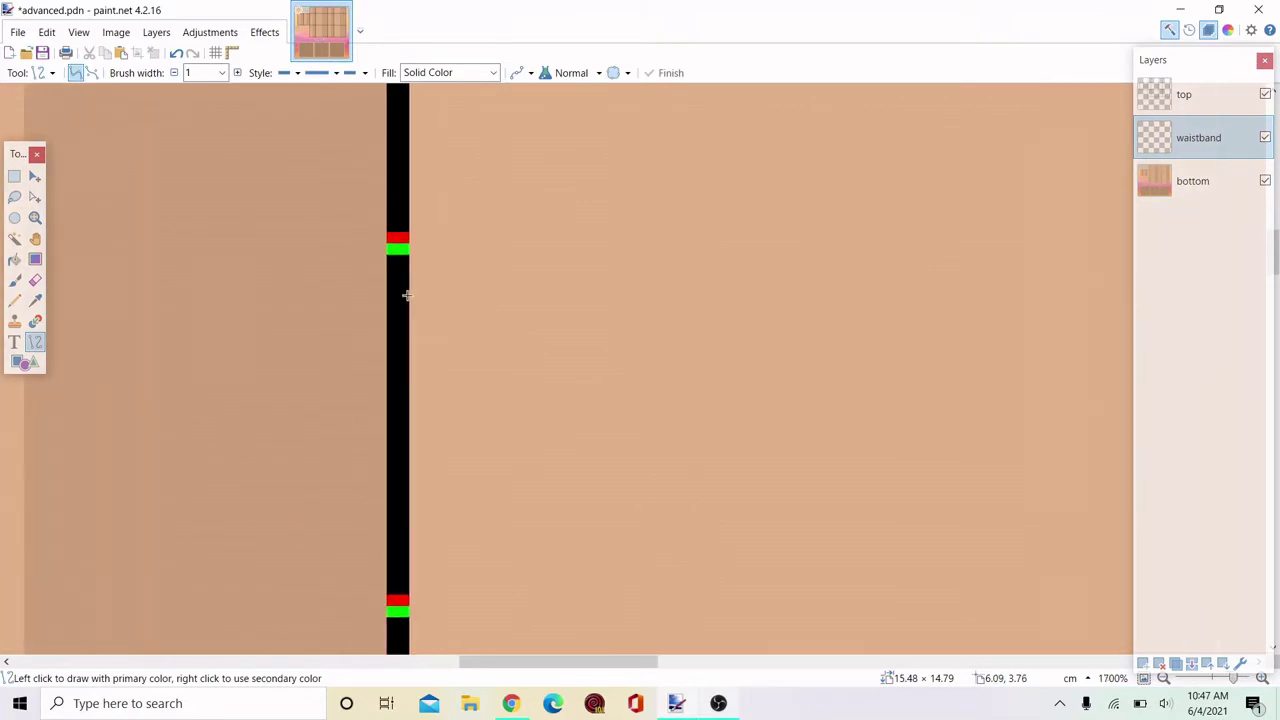
{"action": "scroll", "coordinate": [407, 293], "scroll_direction": "down", "scroll_amount": 4, "text": "ctrl"}
{"action": "scroll", "coordinate": [410, 310], "scroll_direction": "up", "scroll_amount": 3, "text": "ctrl"}
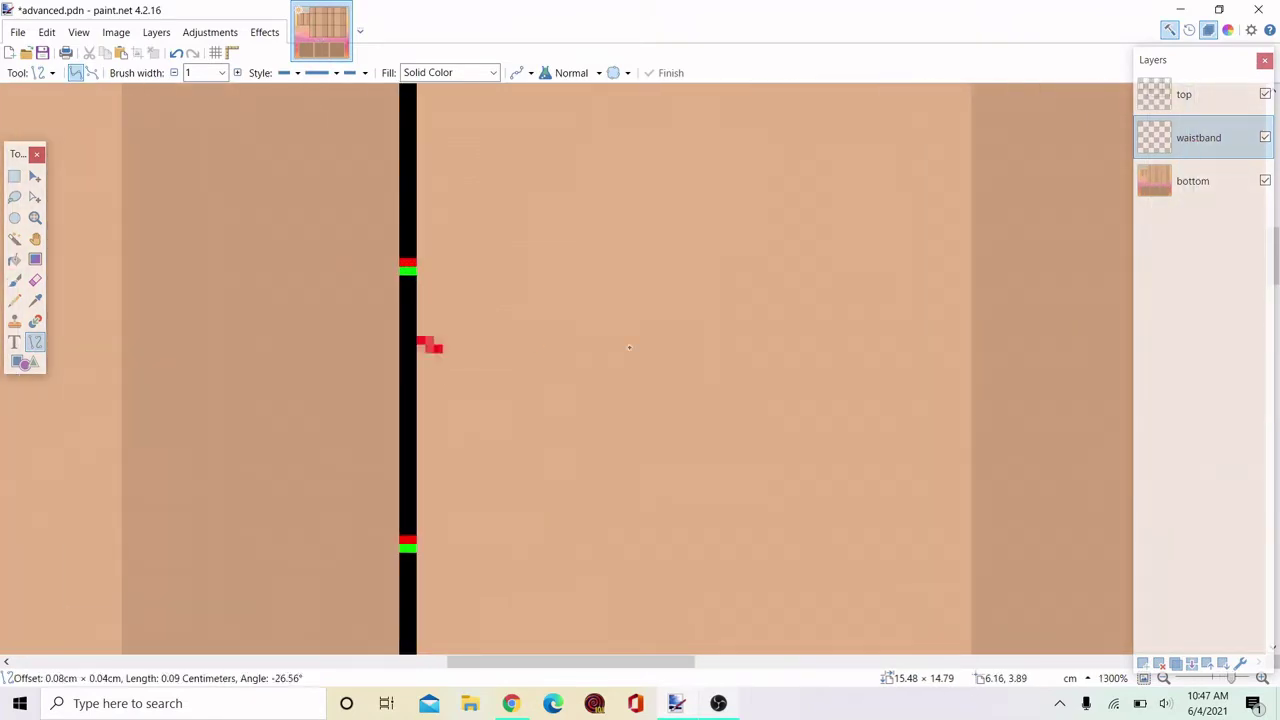
{"action": "left_click_drag", "start_coordinate": [629, 347], "coordinate": [967, 350]}
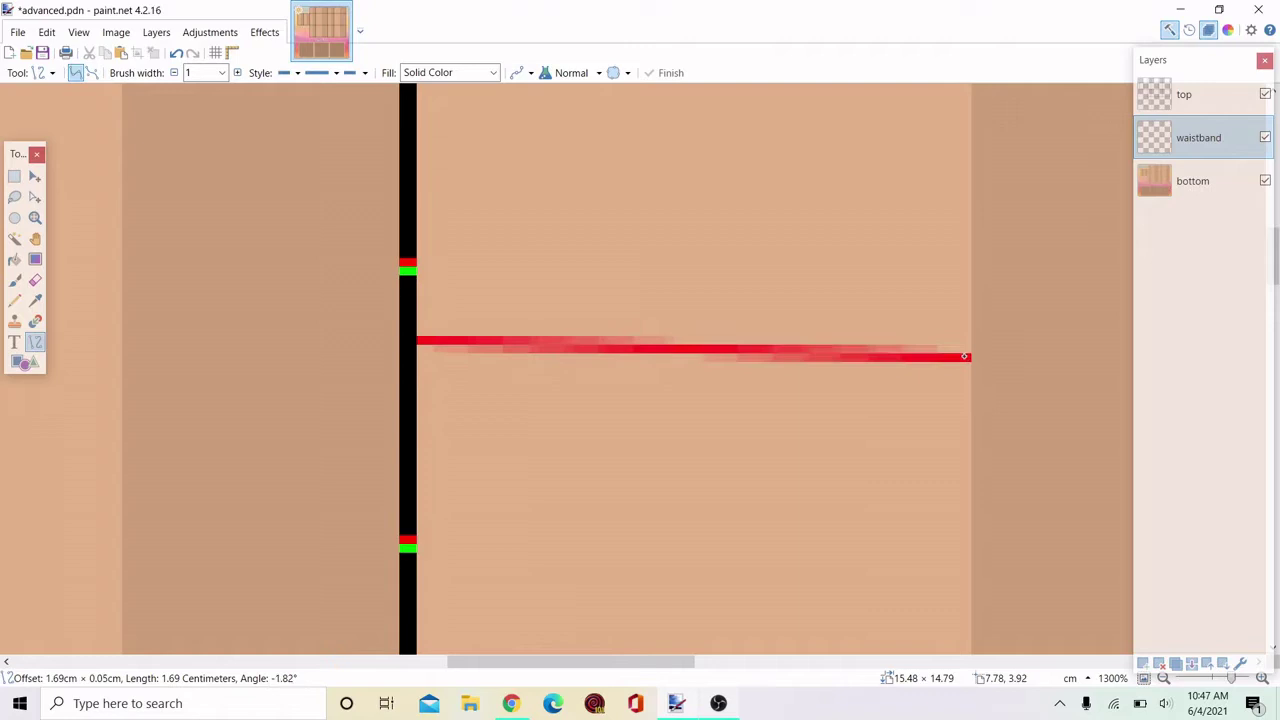
Bend the red line into a gentle downward curve by lowering its two middle control points slightly.
{"action": "scroll", "coordinate": [940, 357], "scroll_direction": "up", "scroll_amount": 3, "text": "ctrl"}
{"action": "scroll", "coordinate": [464, 293], "scroll_direction": "up", "scroll_amount": 1, "text": "ctrl"}
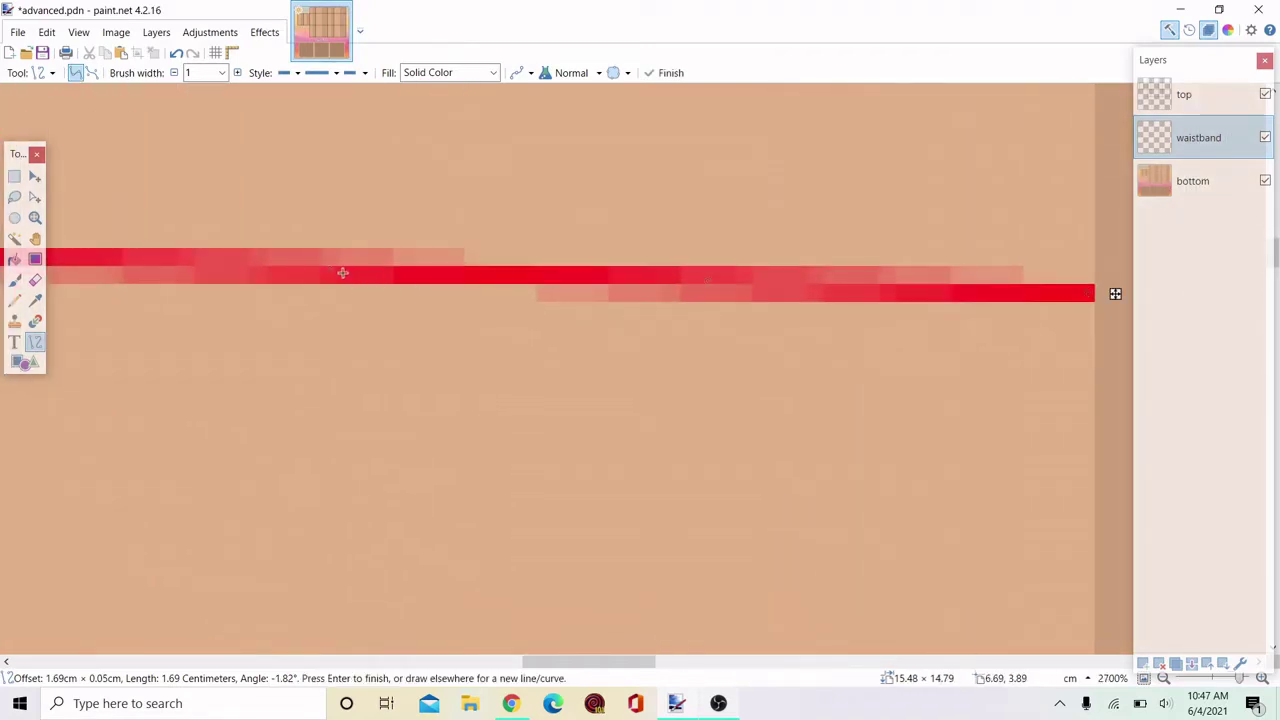
{"action": "left_click_drag", "start_coordinate": [330, 270], "coordinate": [330, 278]}
{"action": "left_click_drag", "start_coordinate": [709, 283], "coordinate": [708, 289]}
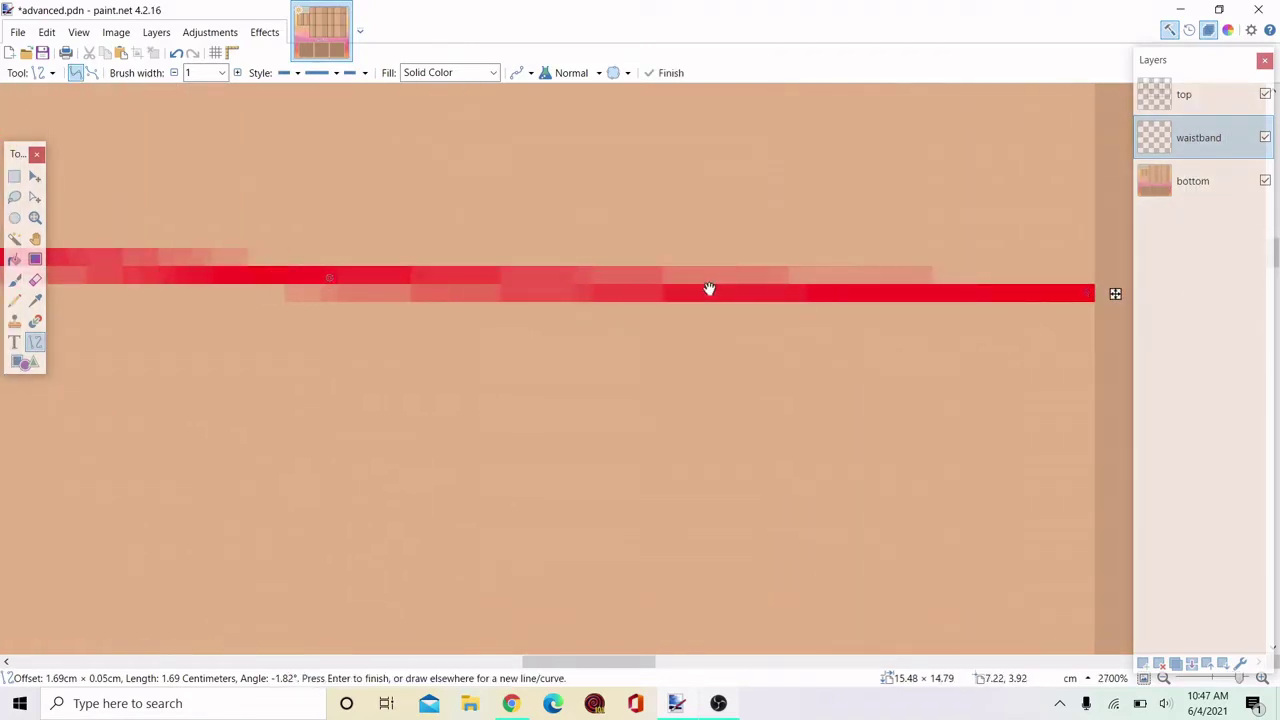
{"action": "scroll", "coordinate": [600, 300], "scroll_direction": "down", "scroll_amount": 5, "text": "ctrl"}
{"action": "scroll", "coordinate": [306, 279], "scroll_direction": "up", "scroll_amount": 2, "text": "ctrl"}
{"action": "scroll", "coordinate": [303, 279], "scroll_direction": "up", "scroll_amount": 1}
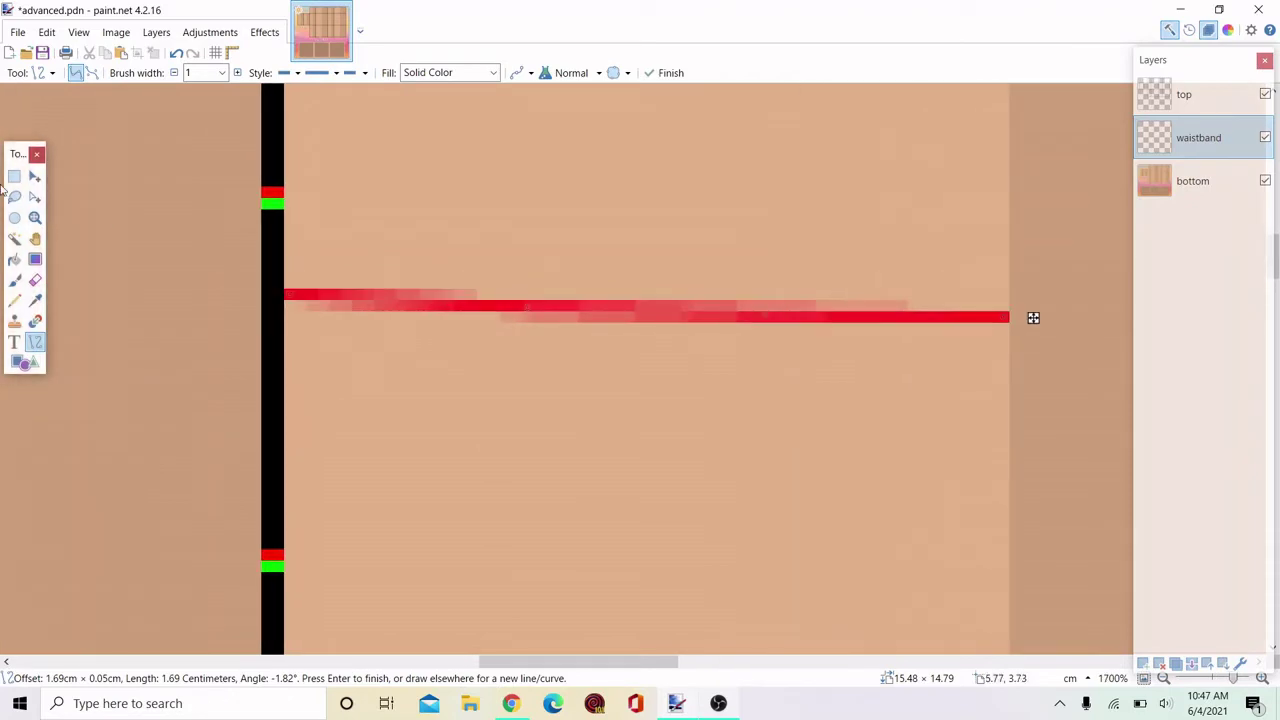
Duplicate the curved line and mirror the copy onto the darker half so the curve spans the wide panel.
{"action": "key", "text": "s"}
{"action": "left_click_drag", "start_coordinate": [287, 199], "coordinate": [465, 277]}
{"action": "left_click_drag", "start_coordinate": [750, 340], "coordinate": [998, 380]}
{"action": "key", "text": "ctrl+c"}
{"action": "key", "text": "ctrl+v"}
{"action": "left_click_drag", "start_coordinate": [284, 295], "coordinate": [1037, 311]}
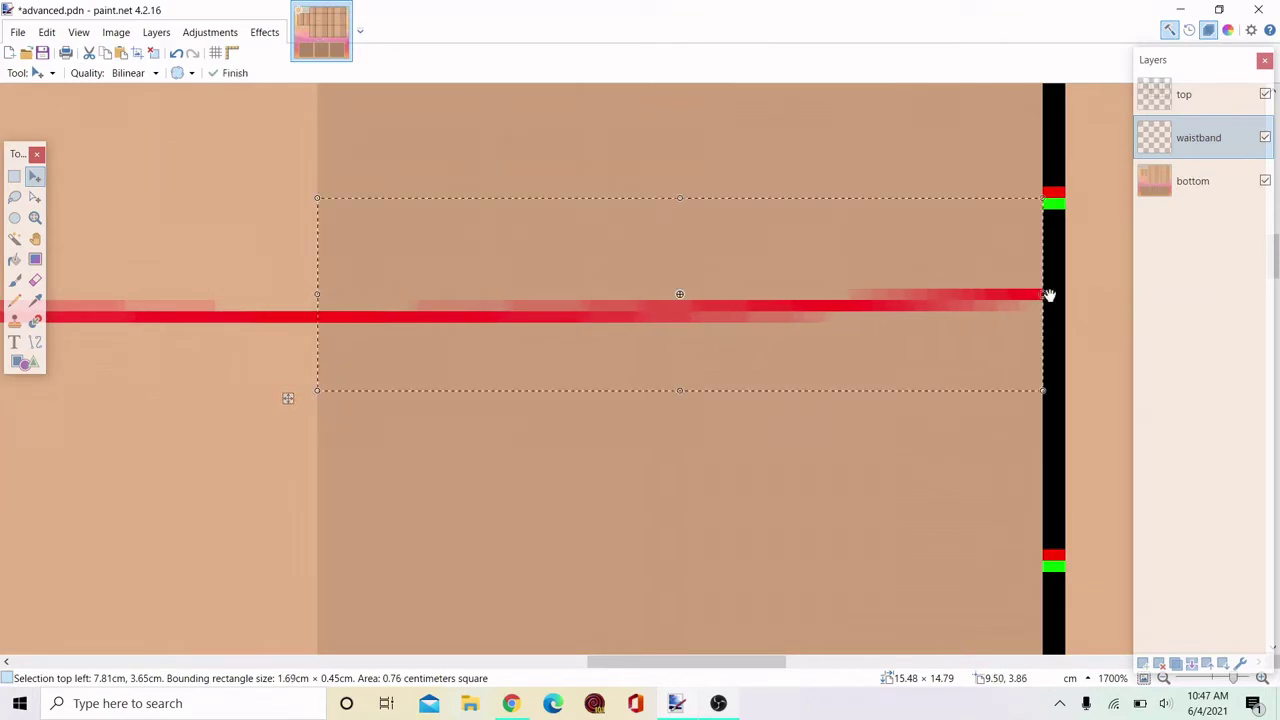
{"action": "scroll", "coordinate": [1048, 290], "scroll_direction": "down", "scroll_amount": 5}
Select the full curved line across the wide panel and duplicate it in place.
{"action": "left_click", "coordinate": [15, 177]}
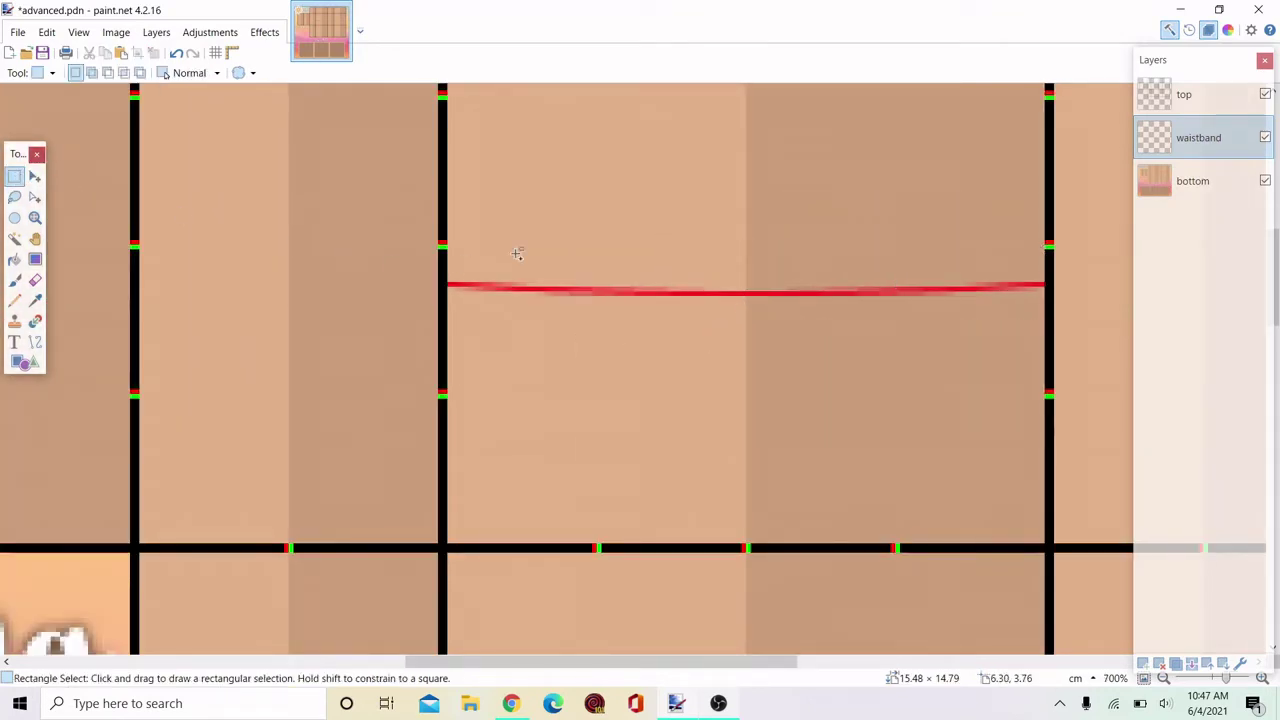
{"action": "scroll", "coordinate": [517, 251], "scroll_direction": "up", "scroll_amount": 3}
{"action": "left_click_drag", "start_coordinate": [388, 317], "coordinate": [747, 357]}
{"action": "scroll", "coordinate": [788, 354], "scroll_direction": "down", "scroll_amount": 4}
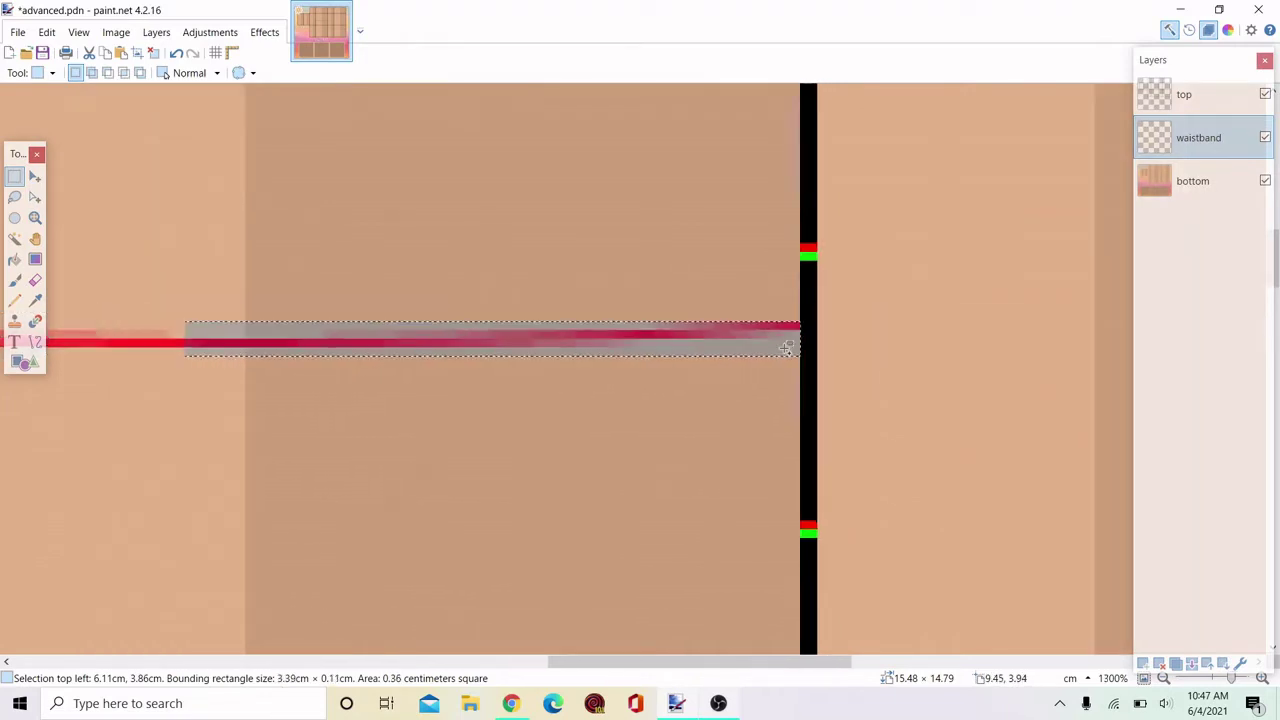
{"action": "key", "text": "ctrl+c"}
{"action": "key", "text": "ctrl+v"}
Move the duplicate curve straight down to sit about 0.19 cm below the original as the waistband's lower edge.
{"action": "scroll", "coordinate": [574, 368], "scroll_direction": "up", "scroll_amount": 3}
{"action": "left_click_drag", "start_coordinate": [600, 326], "coordinate": [600, 415]}
{"action": "scroll", "coordinate": [728, 350], "scroll_direction": "down", "scroll_amount": 5}
{"action": "scroll", "coordinate": [851, 378], "scroll_direction": "down", "scroll_amount": 2}
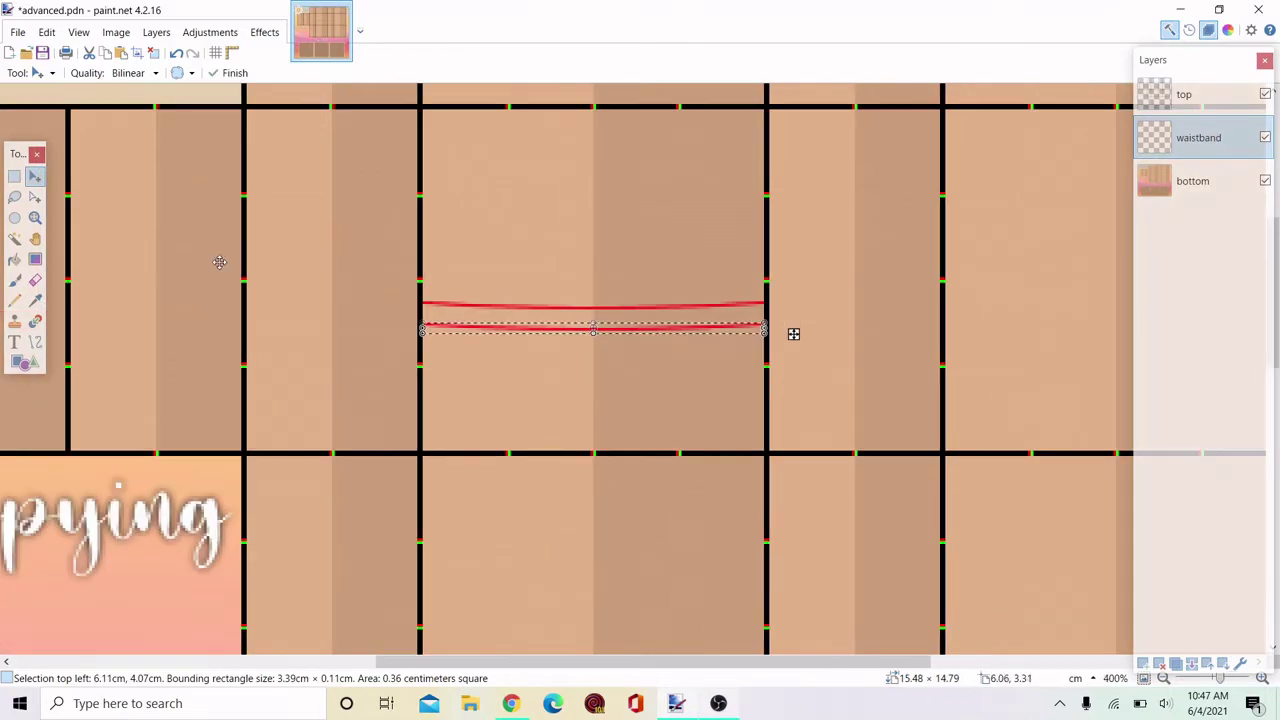
{"action": "scroll", "coordinate": [470, 337], "scroll_direction": "up", "scroll_amount": 4}
{"action": "left_click_drag", "start_coordinate": [477, 343], "coordinate": [477, 334]}
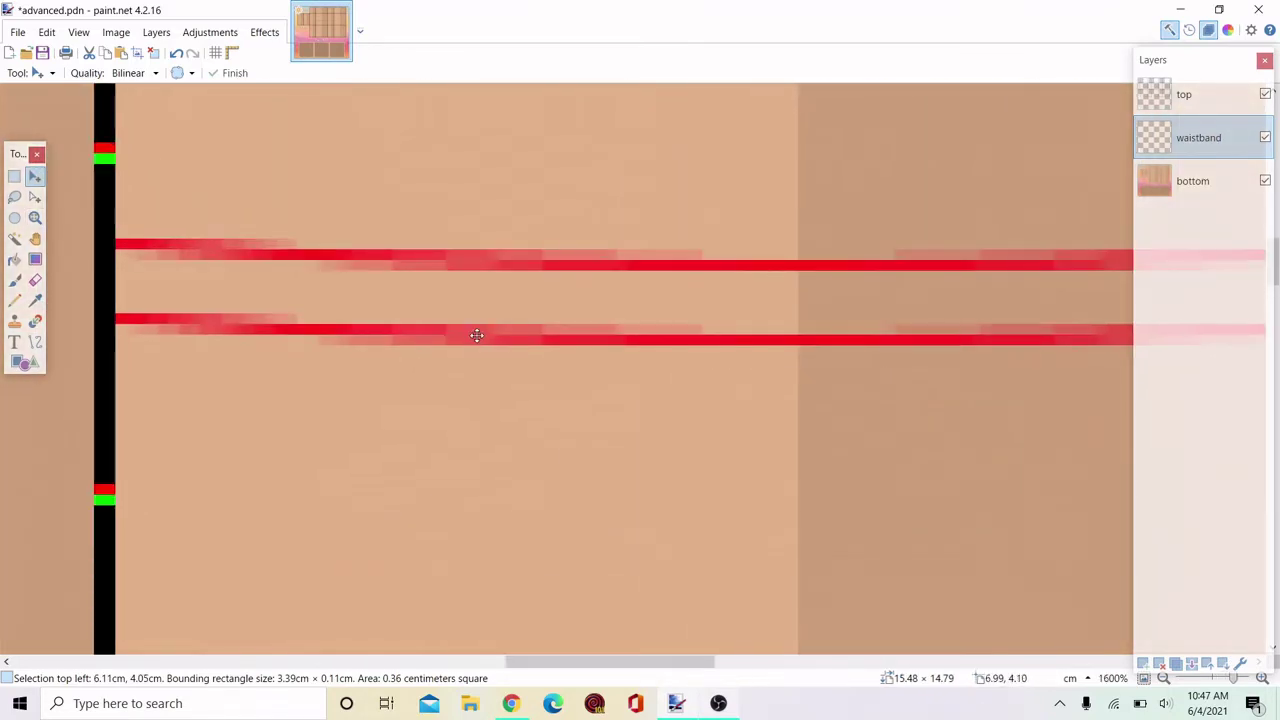
{"action": "scroll", "coordinate": [517, 317], "scroll_direction": "down", "scroll_amount": 2}
Copy the lighter-half part of both waistband curves into the adjoining narrow panel, starting at its left edge.
{"action": "left_click", "coordinate": [14, 176]}
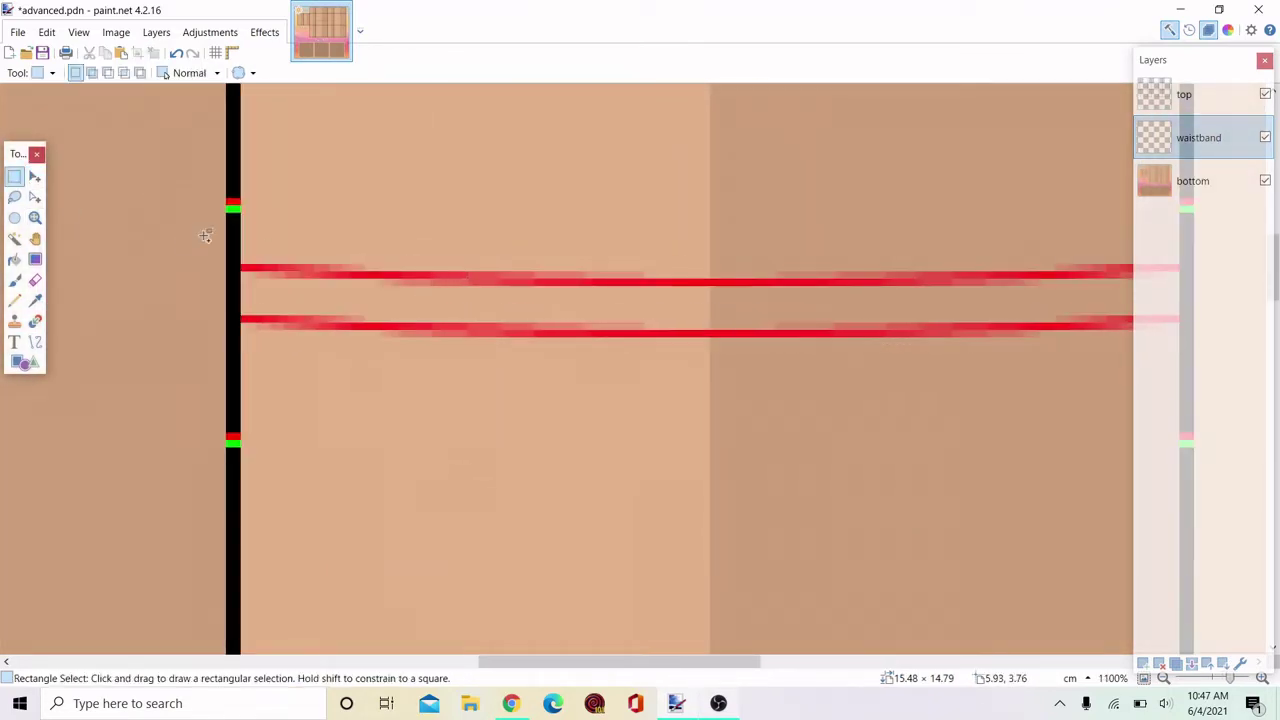
{"action": "scroll", "coordinate": [254, 263], "scroll_direction": "up", "scroll_amount": 2}
{"action": "left_click_drag", "start_coordinate": [247, 270], "coordinate": [728, 428]}
{"action": "key", "text": "m"}
{"action": "scroll", "coordinate": [716, 409], "scroll_direction": "down", "scroll_amount": 1}
{"action": "scroll", "coordinate": [294, 323], "scroll_direction": "up", "scroll_amount": 1}
{"action": "left_click_drag", "start_coordinate": [303, 325], "coordinate": [347, 314]}
{"action": "key", "text": "Right"}
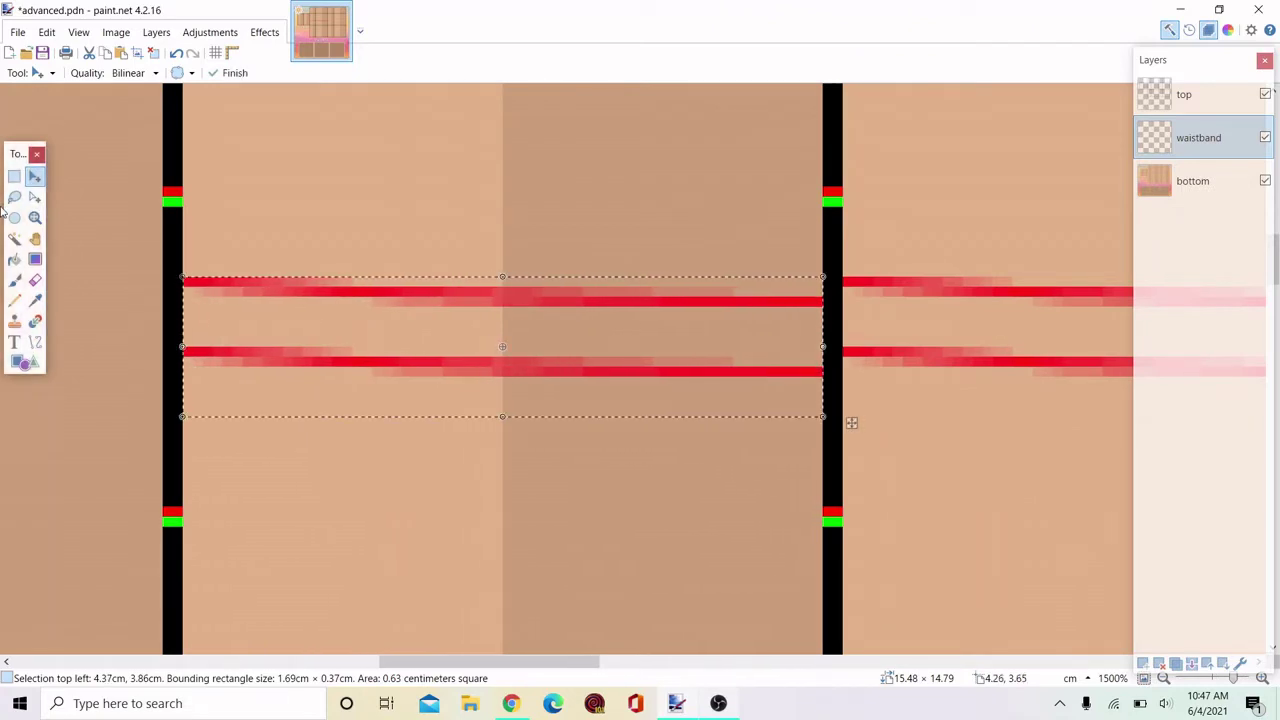
Mirror the lighter half of the narrow panel's two waistband lines onto its darker half, then deselect.
{"action": "left_click", "coordinate": [35, 198]}
{"action": "left_click_drag", "start_coordinate": [846, 358], "coordinate": [508, 313]}
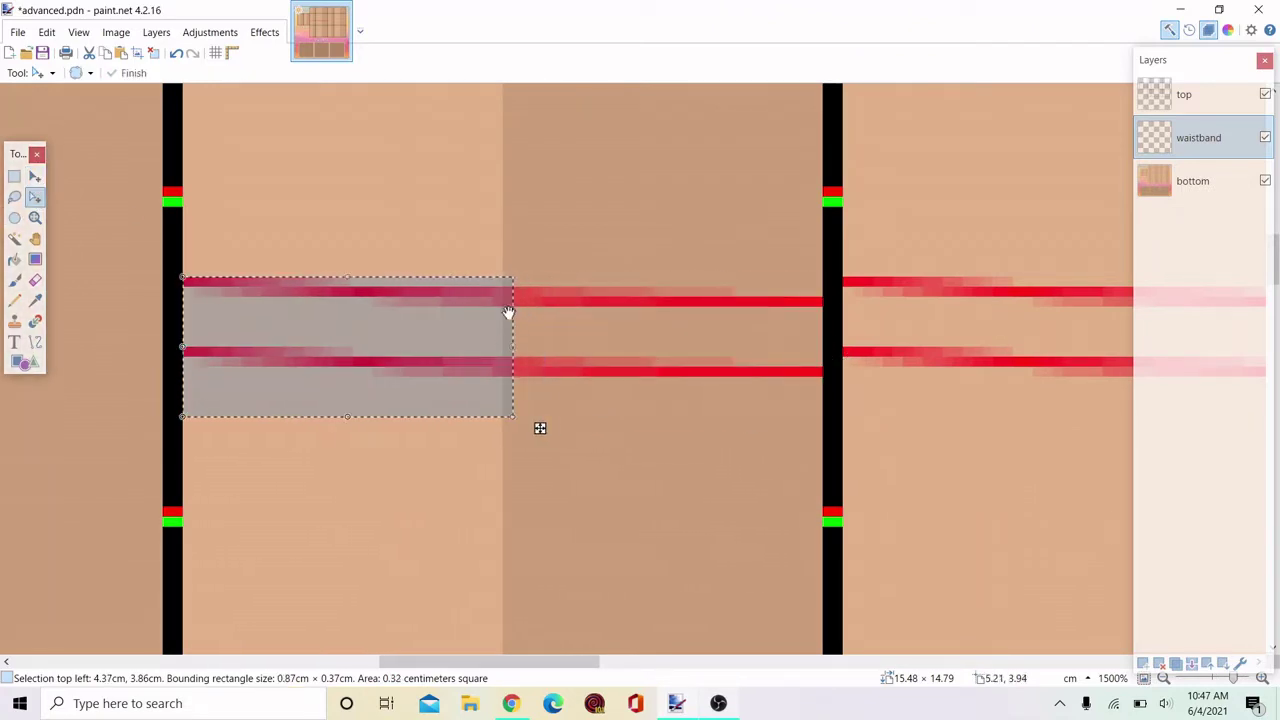
{"action": "left_click_drag", "start_coordinate": [183, 350], "coordinate": [823, 348]}
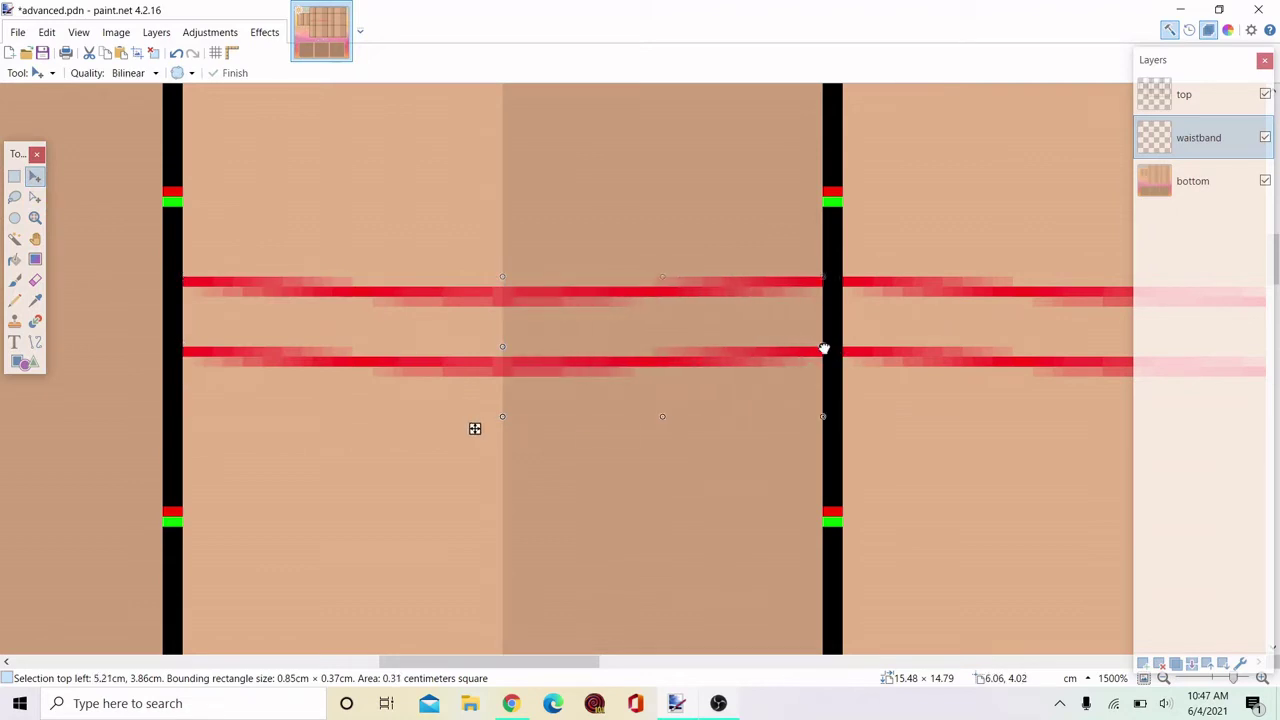
{"action": "scroll", "coordinate": [127, 210], "scroll_direction": "down", "scroll_amount": 3}
{"action": "left_click", "coordinate": [261, 300]}
{"action": "scroll", "coordinate": [261, 300], "scroll_direction": "down", "scroll_amount": 2}
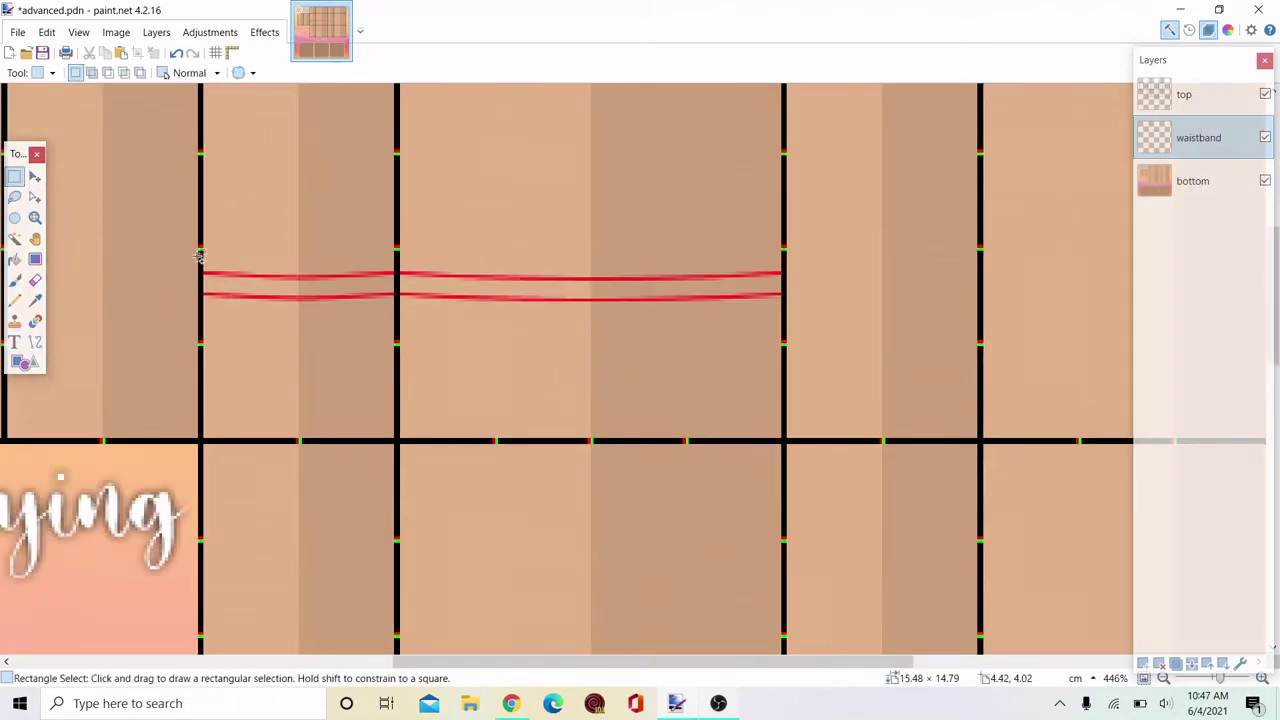
Select the waistband lines across the narrow and wide panels together and duplicate them in place.
{"action": "scroll", "coordinate": [192, 250], "scroll_direction": "up", "scroll_amount": 3}
{"action": "scroll", "coordinate": [322, 320], "scroll_direction": "down", "scroll_amount": 3}
{"action": "mouse_move", "coordinate": [218, 245]}
{"action": "left_mouse_down"}
{"action": "mouse_move", "coordinate": [547, 336]}
{"action": "mouse_move", "coordinate": [794, 337]}
{"action": "mouse_move", "coordinate": [943, 391]}
{"action": "left_mouse_up"}
{"action": "scroll", "coordinate": [794, 337], "scroll_direction": "up", "scroll_amount": 2}
{"action": "scroll", "coordinate": [794, 337], "scroll_direction": "up", "scroll_amount": 1}
{"action": "scroll", "coordinate": [617, 339], "scroll_direction": "down", "scroll_amount": 3}
{"action": "scroll", "coordinate": [511, 344], "scroll_direction": "down", "scroll_amount": 1}
{"action": "key", "text": "ctrl+c"}
{"action": "key", "text": "ctrl+v"}
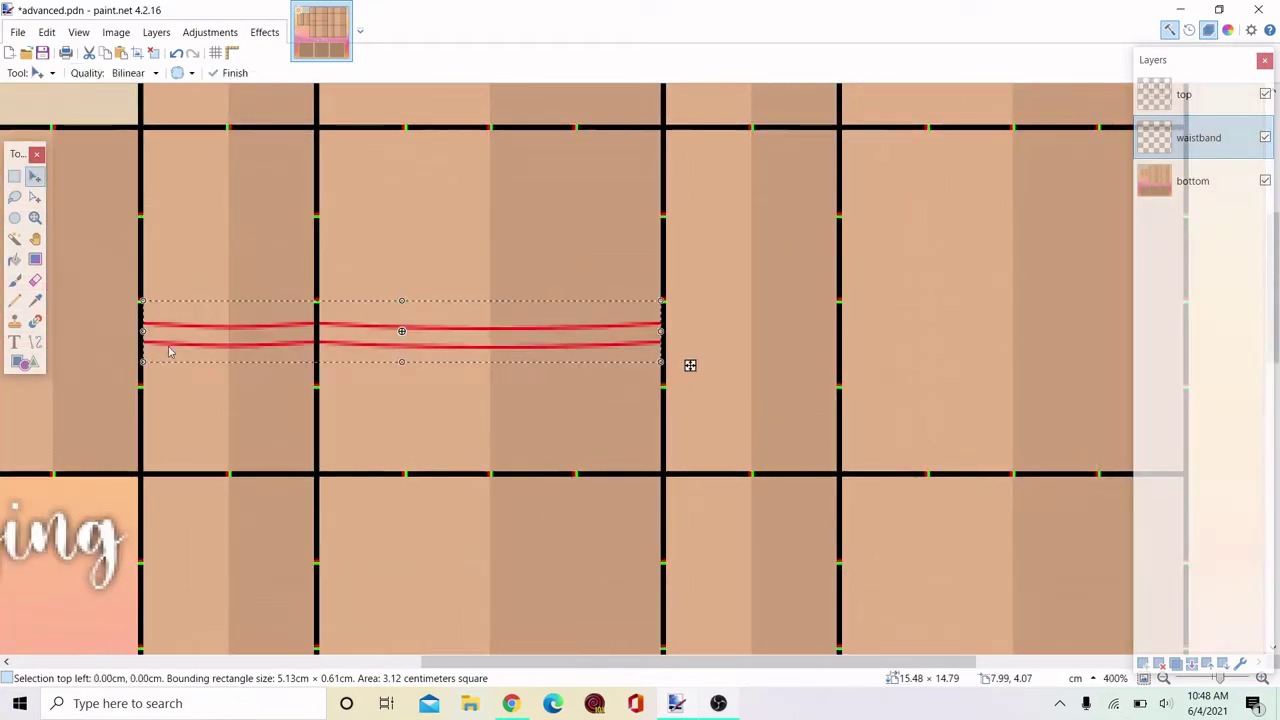
Place the duplicated waistband lines across the remaining narrow and wide panels at the same height, then deselect.
{"action": "scroll", "coordinate": [171, 348], "scroll_direction": "up", "scroll_amount": 5}
{"action": "left_click_drag", "start_coordinate": [171, 346], "coordinate": [783, 340]}
{"action": "scroll", "coordinate": [697, 334], "scroll_direction": "down", "scroll_amount": 4}
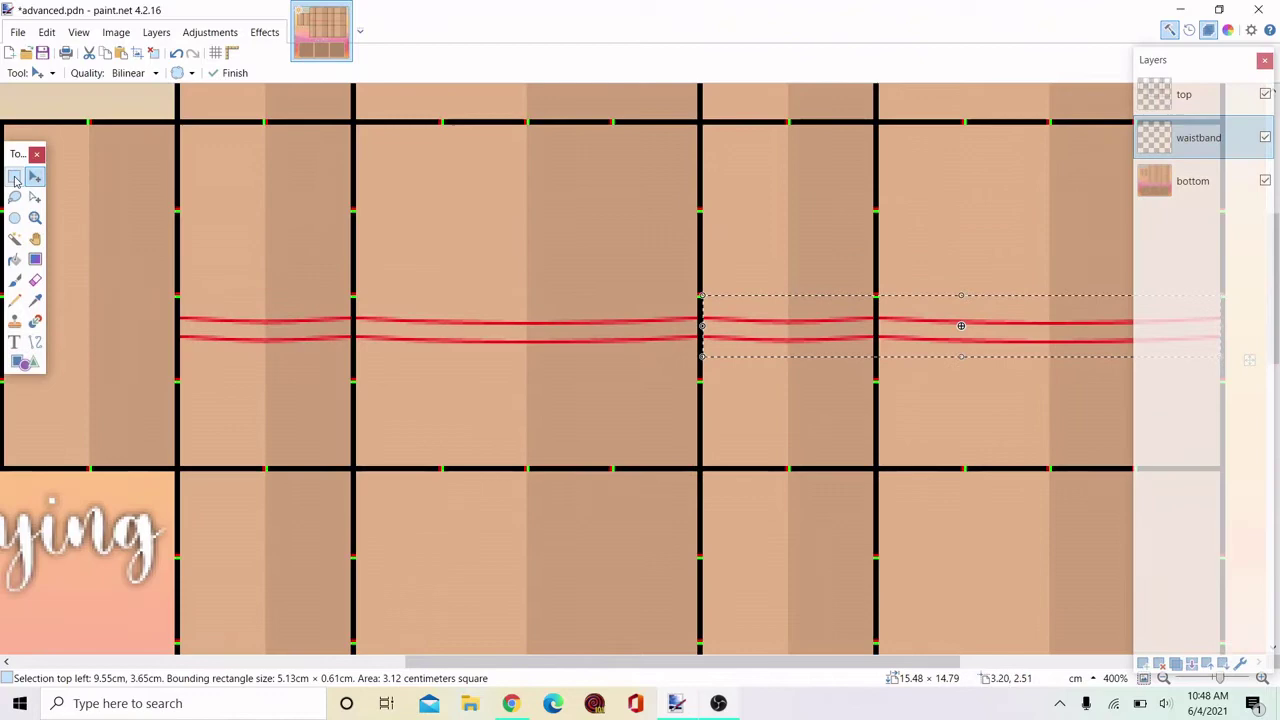
{"action": "left_click", "coordinate": [14, 176]}
{"action": "scroll", "coordinate": [276, 143], "scroll_direction": "down", "scroll_amount": 1}
{"action": "left_click", "coordinate": [222, 24]}
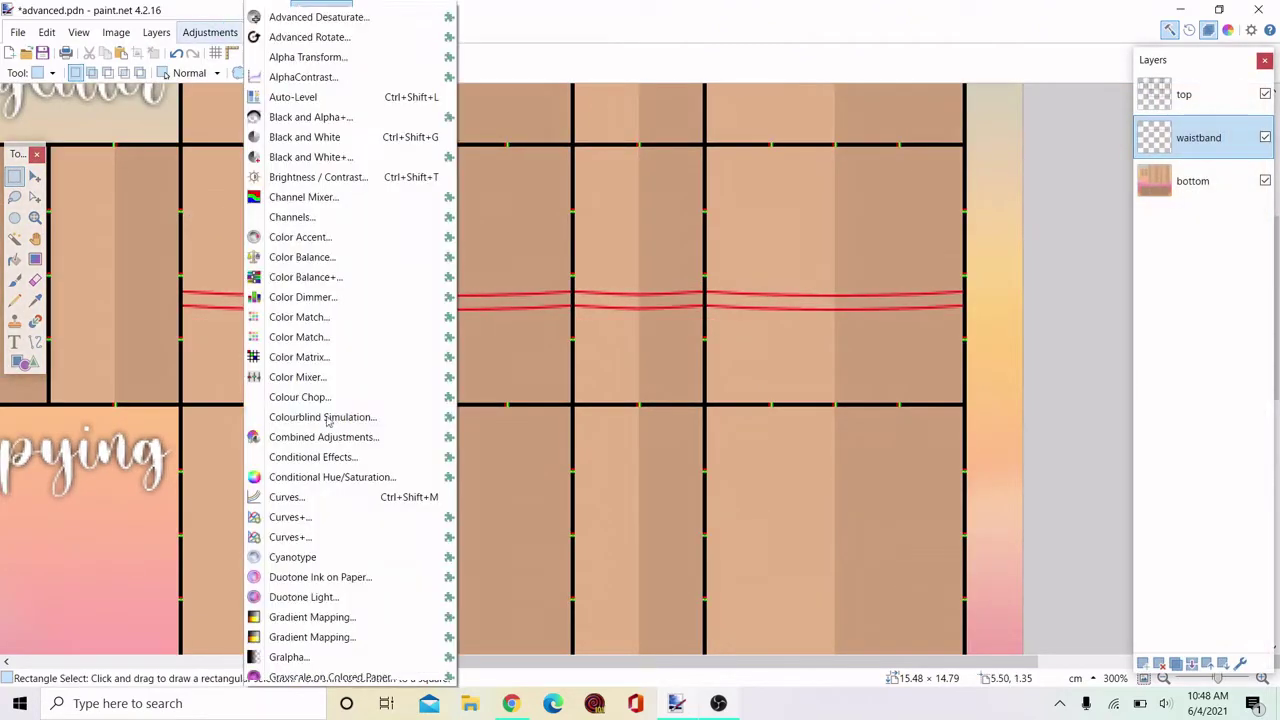
{"action": "scroll", "coordinate": [348, 500], "scroll_direction": "down", "scroll_amount": 1}
{"action": "scroll", "coordinate": [348, 500], "scroll_direction": "down", "scroll_amount": 2}
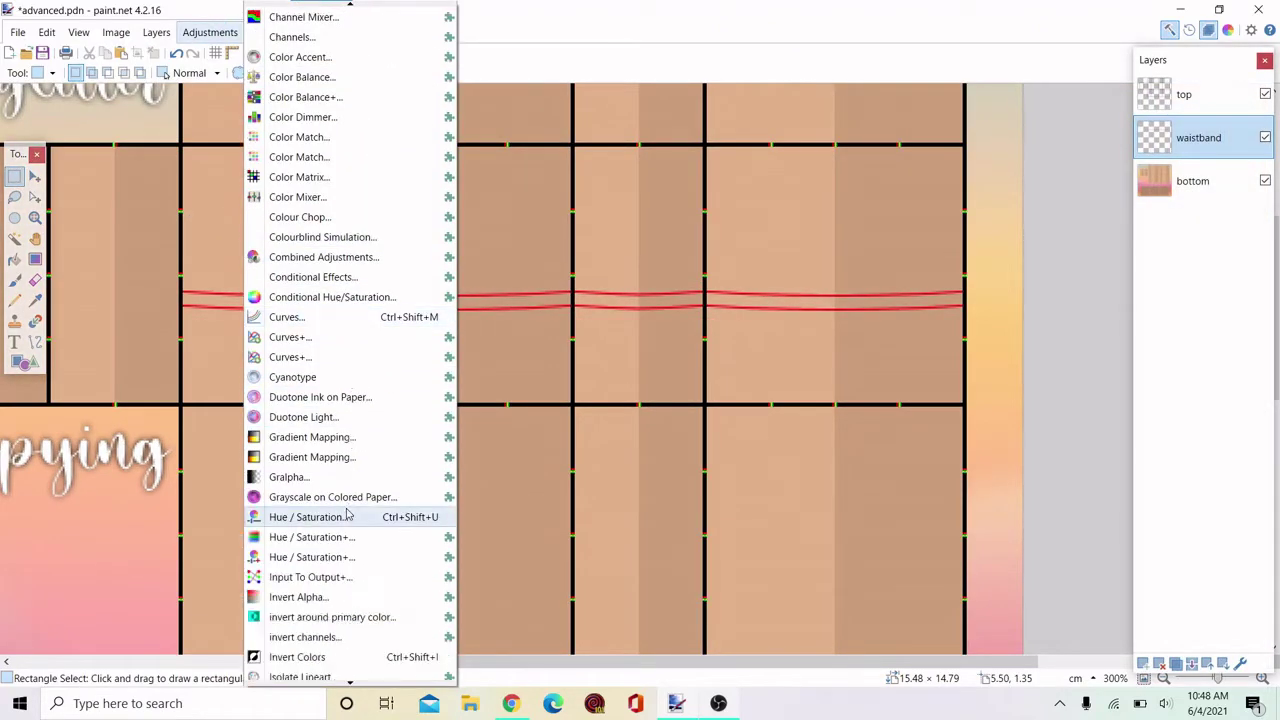
{"action": "left_click", "coordinate": [350, 516]}
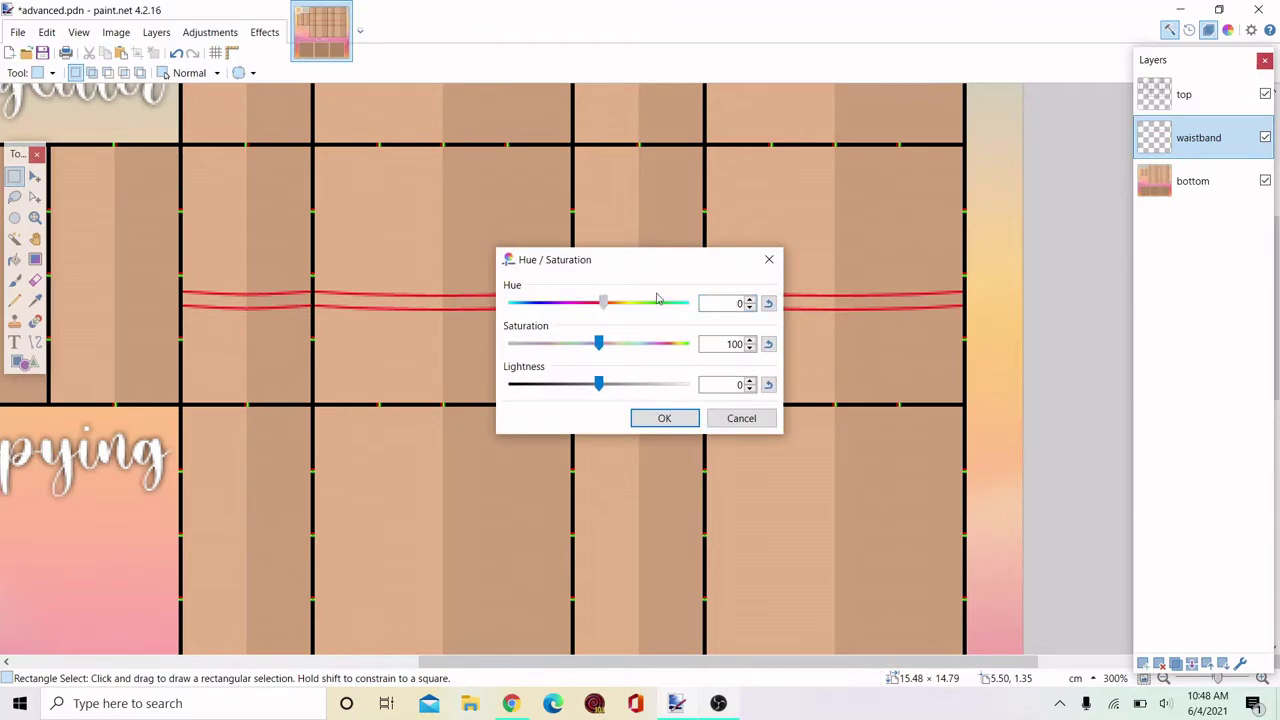
{"action": "left_click_drag", "start_coordinate": [603, 302], "coordinate": [564, 303]}
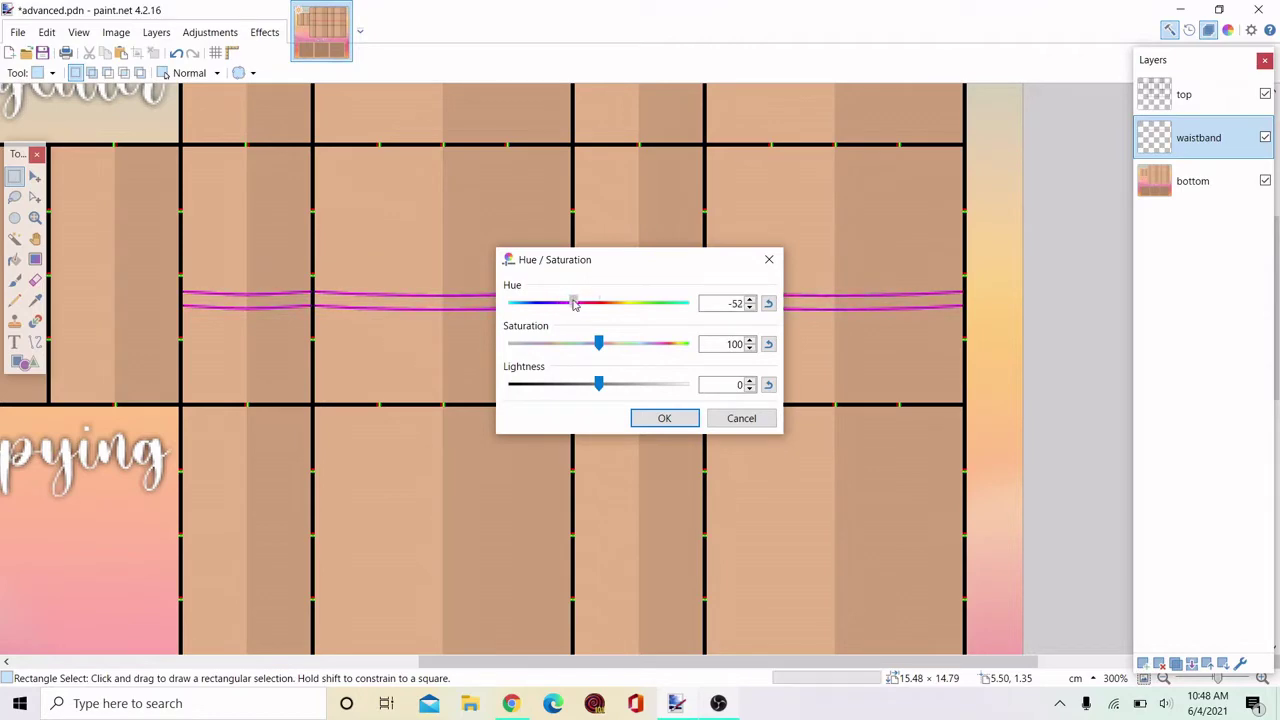
{"action": "left_click_drag", "start_coordinate": [648, 314], "coordinate": [694, 314]}
{"action": "left_click", "coordinate": [743, 421]}
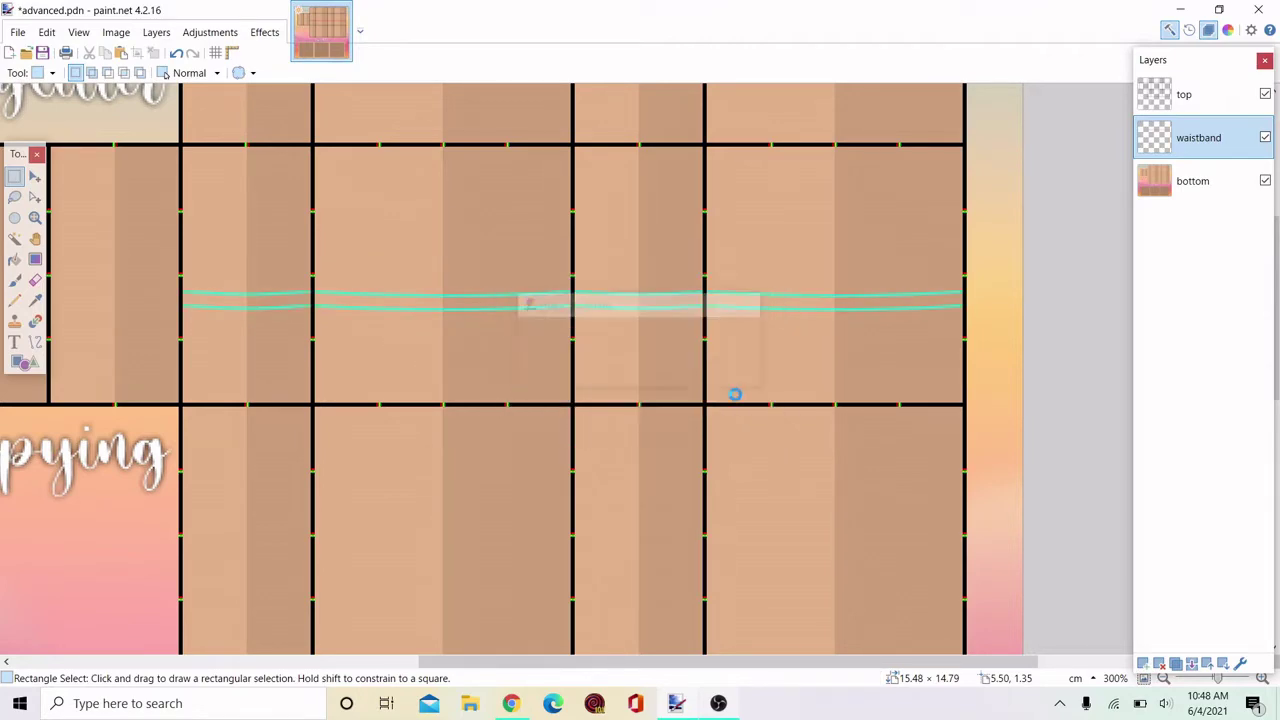
Add a new layer above the waistband layer and name it otherlines.
{"action": "scroll", "coordinate": [350, 315], "scroll_direction": "up", "scroll_amount": 4}
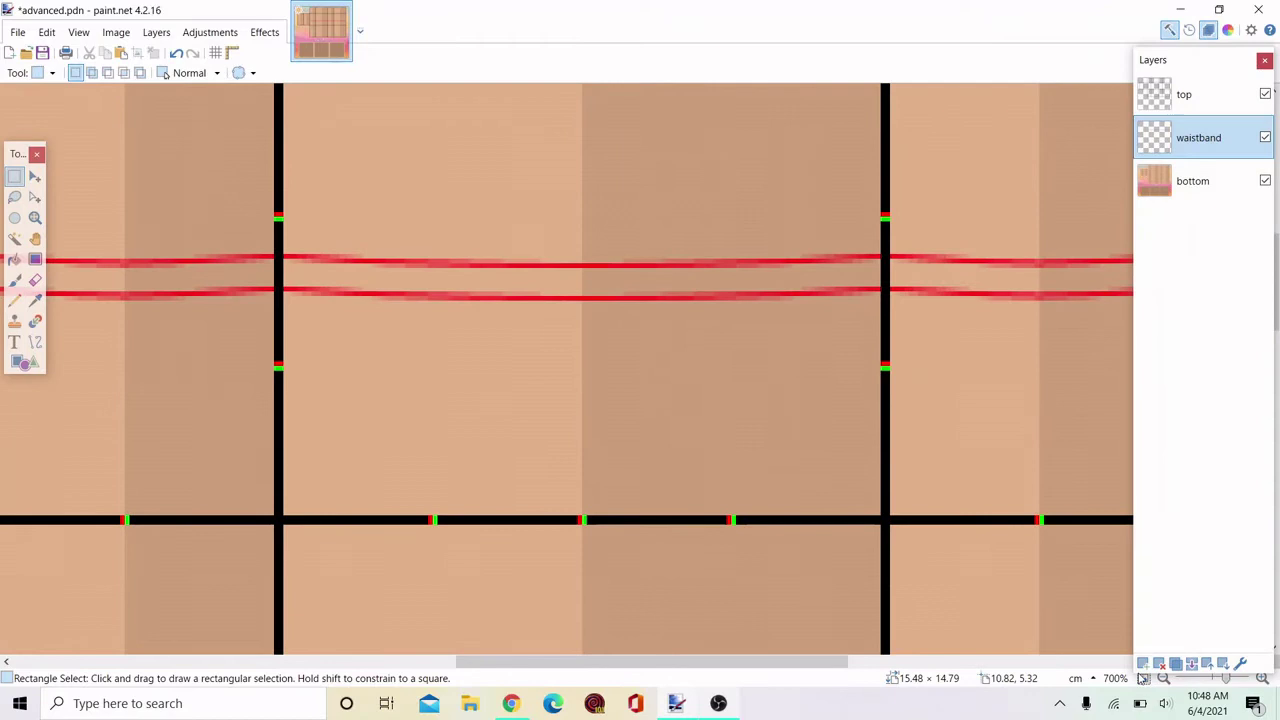
{"action": "key", "text": "ctrl+shift+n"}
{"action": "double_click", "coordinate": [1192, 140]}
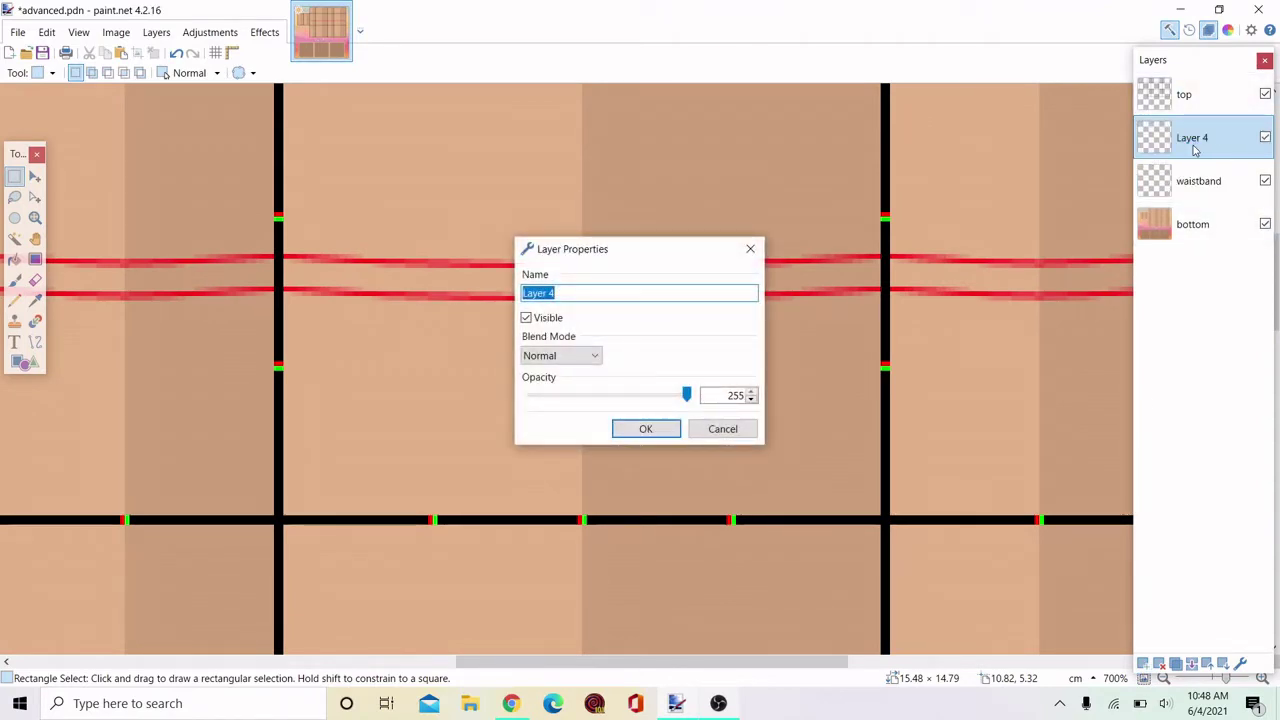
{"action": "key", "text": "Return"}
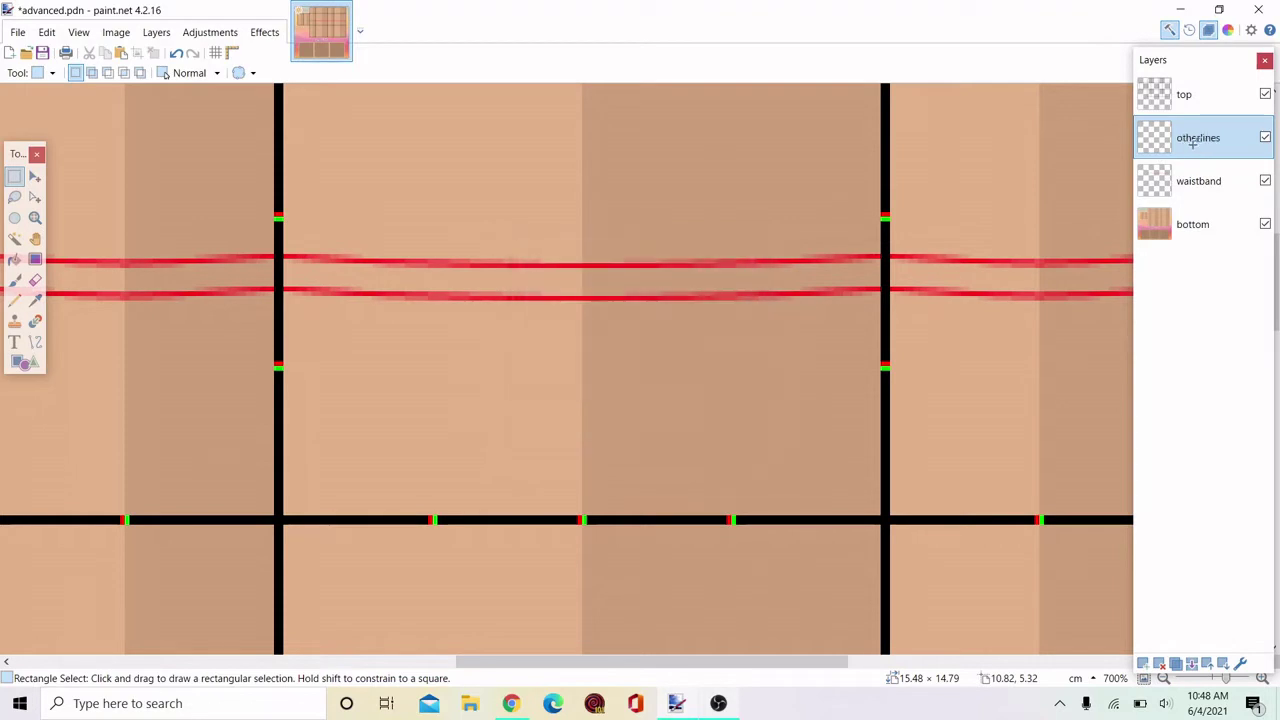
Draw a slightly slanted vertical line about 1.69 cm long down from the lower waistband line on the otherlines layer.
{"action": "left_click", "coordinate": [35, 342]}
{"action": "scroll", "coordinate": [540, 290], "scroll_direction": "up", "scroll_amount": 6}
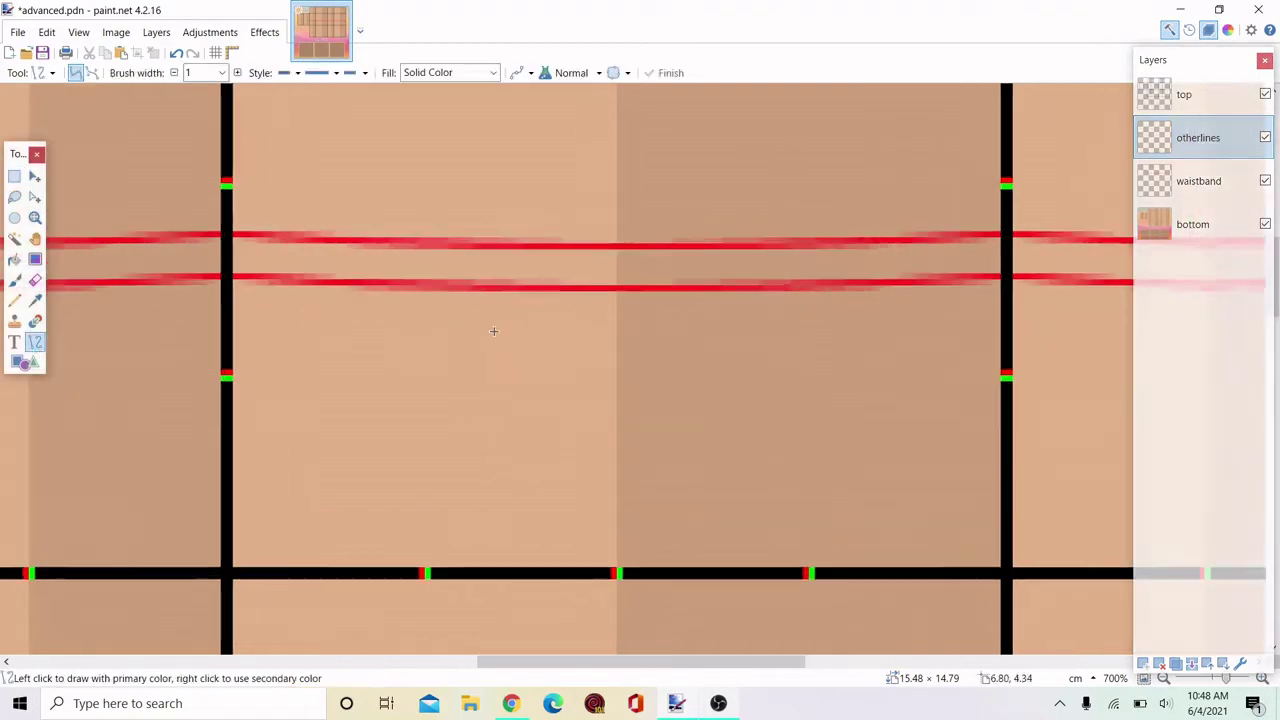
{"action": "left_click_drag", "start_coordinate": [541, 292], "coordinate": [516, 416]}
{"action": "scroll", "coordinate": [506, 428], "scroll_direction": "down", "scroll_amount": 5}
{"action": "scroll", "coordinate": [516, 416], "scroll_direction": "down", "scroll_amount": 4}
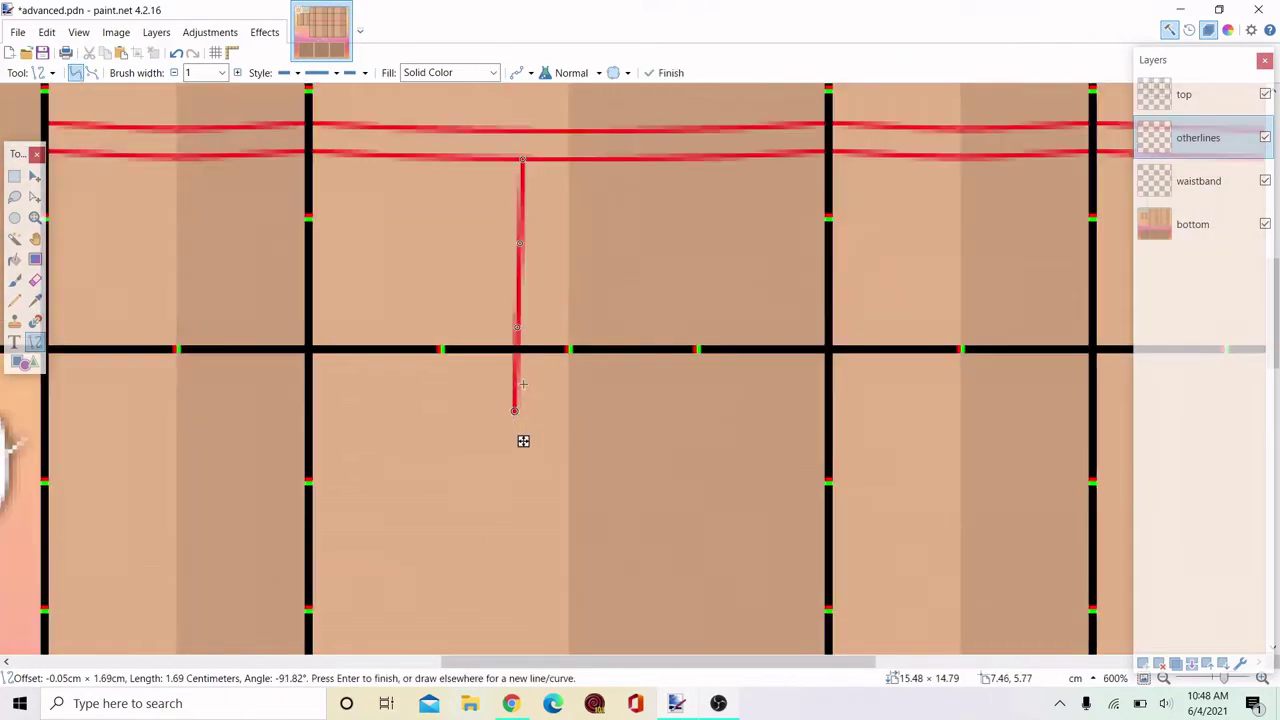
Select the new vertical line below the waistband with a rectangular selection about 0.16 cm wide and 2.12 cm high.
{"action": "key", "text": "s"}
{"action": "scroll", "coordinate": [560, 330], "scroll_direction": "up", "scroll_amount": 2}
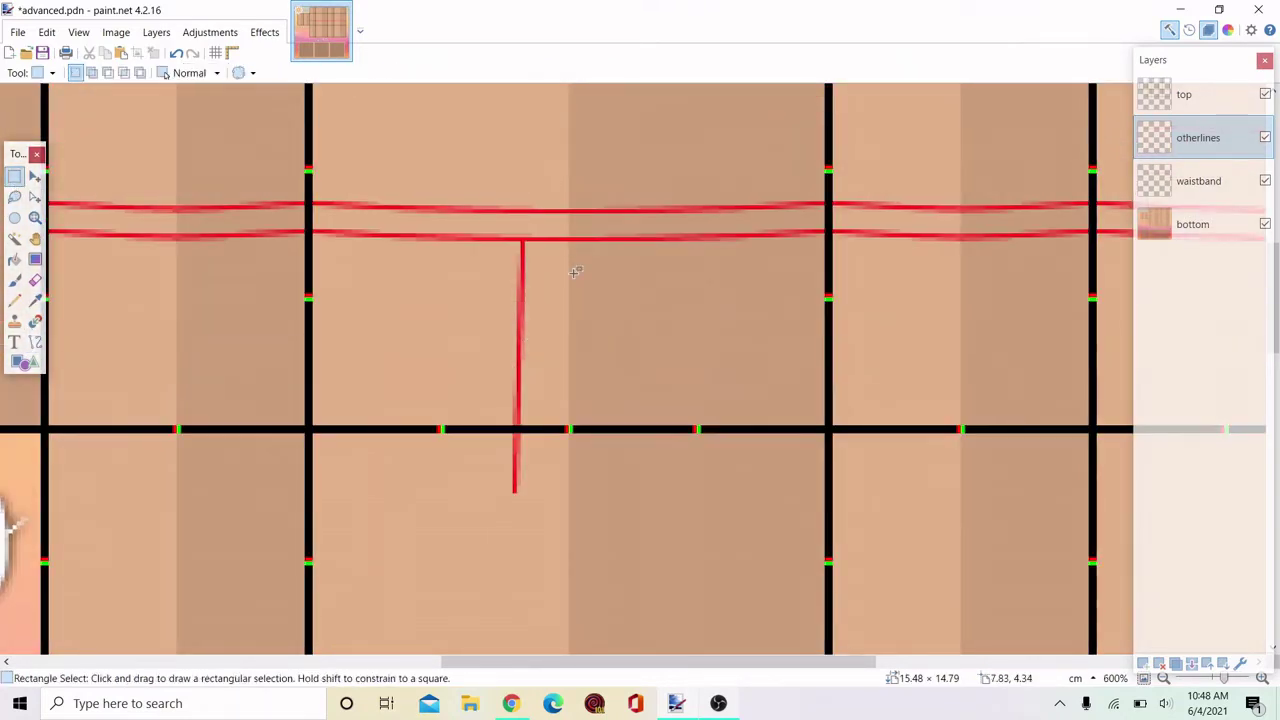
{"action": "scroll", "coordinate": [573, 266], "scroll_direction": "up", "scroll_amount": 1}
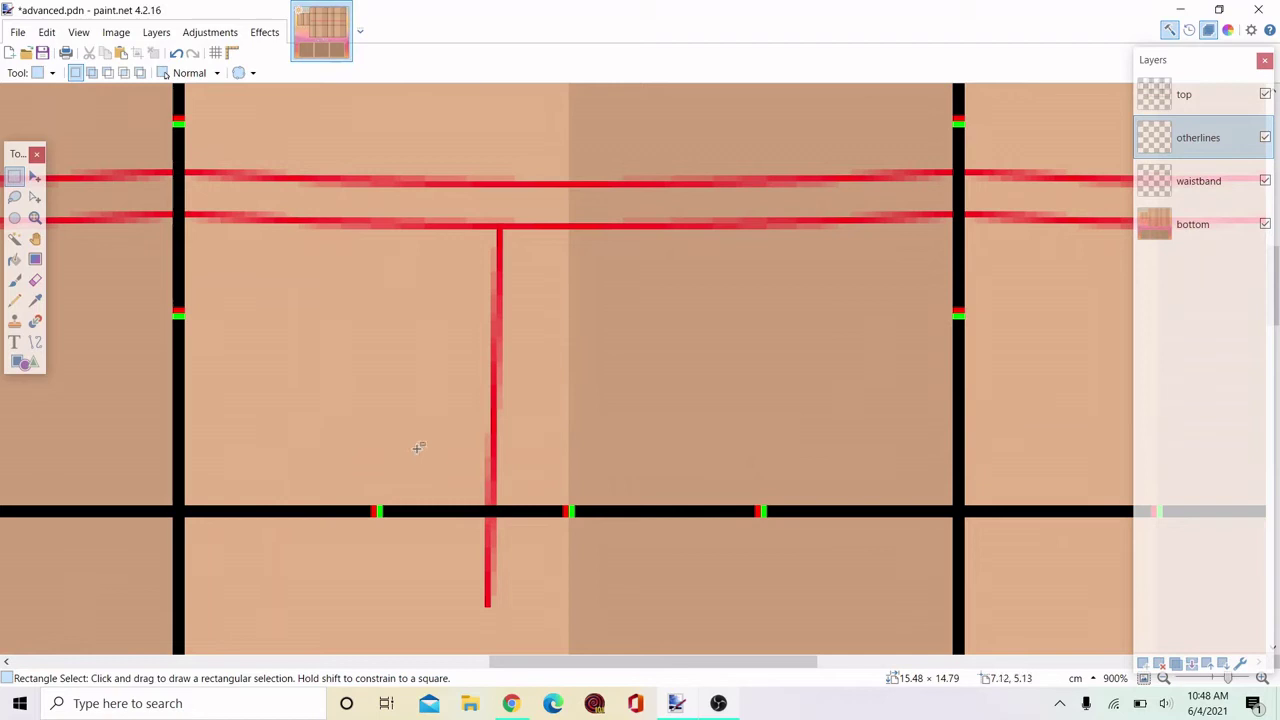
{"action": "scroll", "coordinate": [545, 203], "scroll_direction": "up", "scroll_amount": 5}
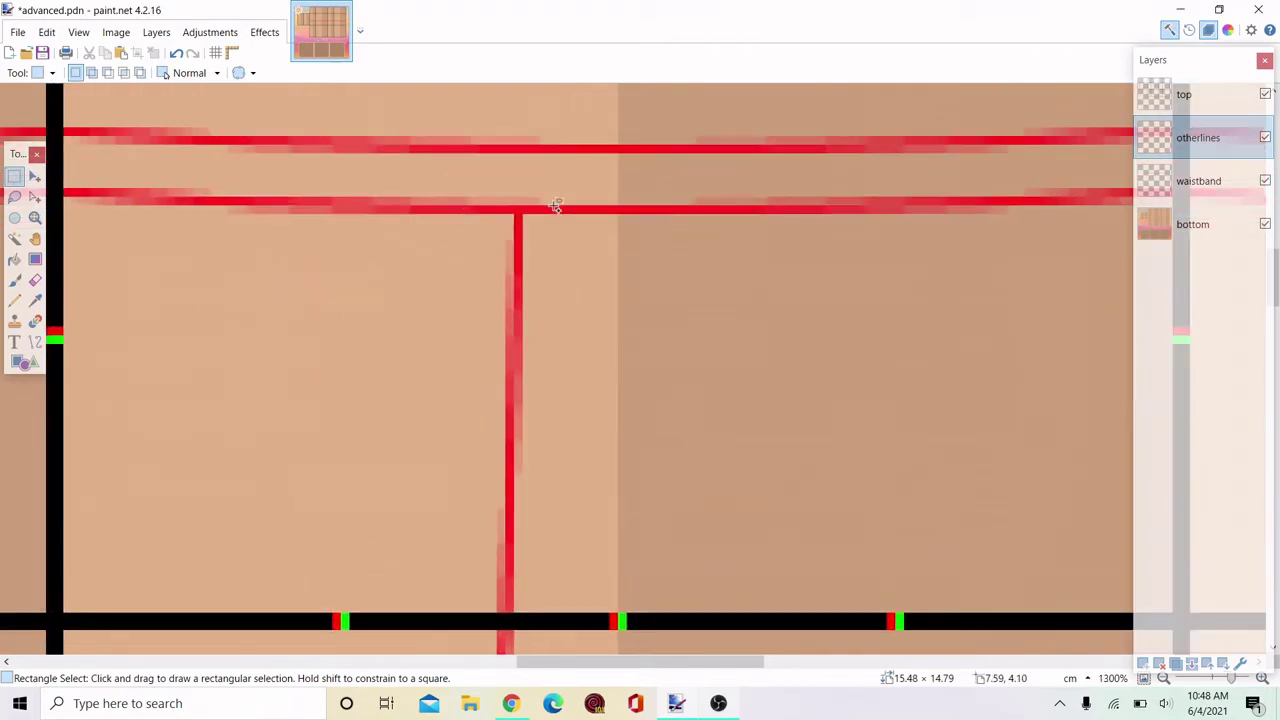
{"action": "scroll", "coordinate": [531, 200], "scroll_direction": "down", "scroll_amount": 10}
{"action": "scroll", "coordinate": [551, 190], "scroll_direction": "up", "scroll_amount": 7}
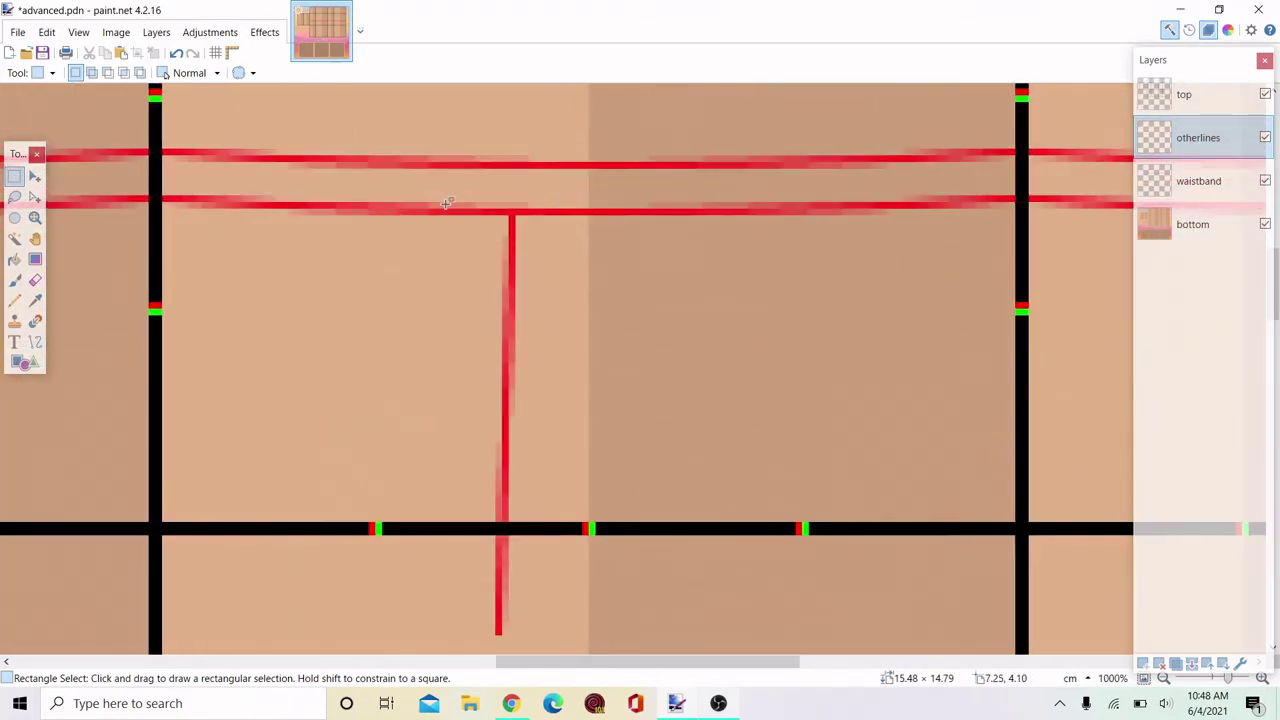
{"action": "scroll", "coordinate": [500, 221], "scroll_direction": "up", "scroll_amount": 2}
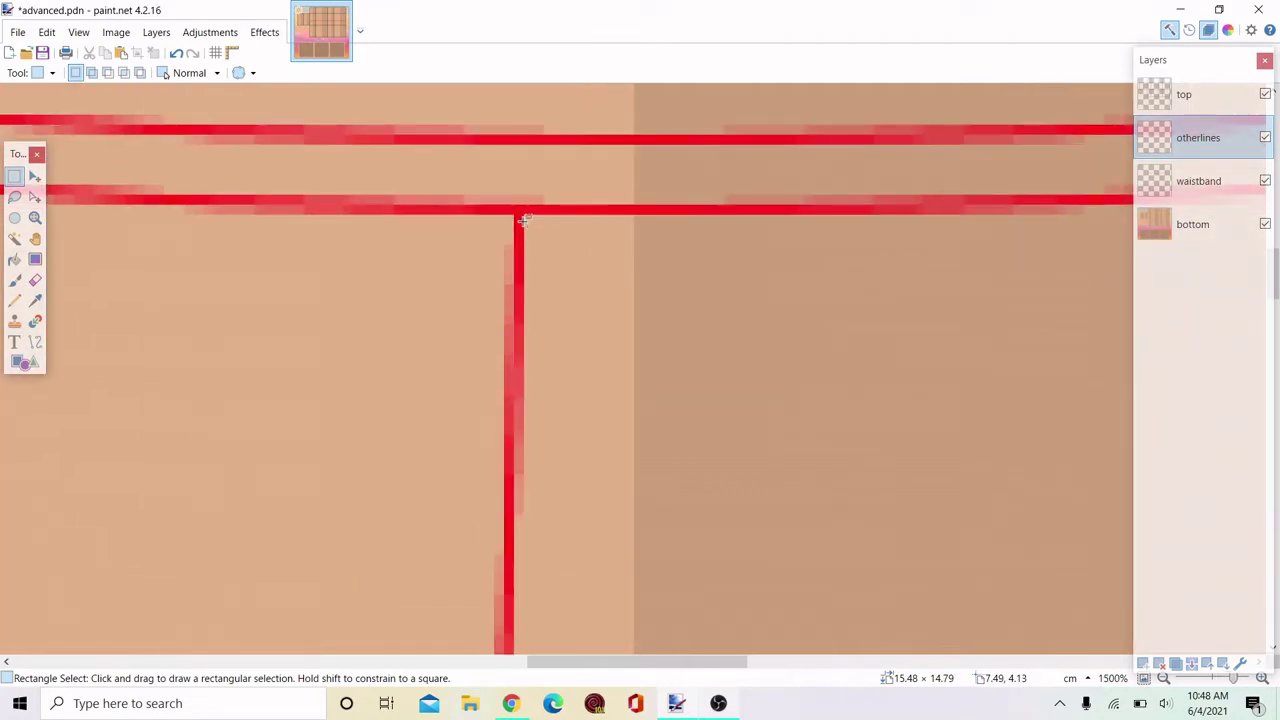
{"action": "left_click_drag", "start_coordinate": [520, 218], "coordinate": [466, 357]}
{"action": "scroll", "coordinate": [413, 330], "scroll_direction": "down", "scroll_amount": 2}
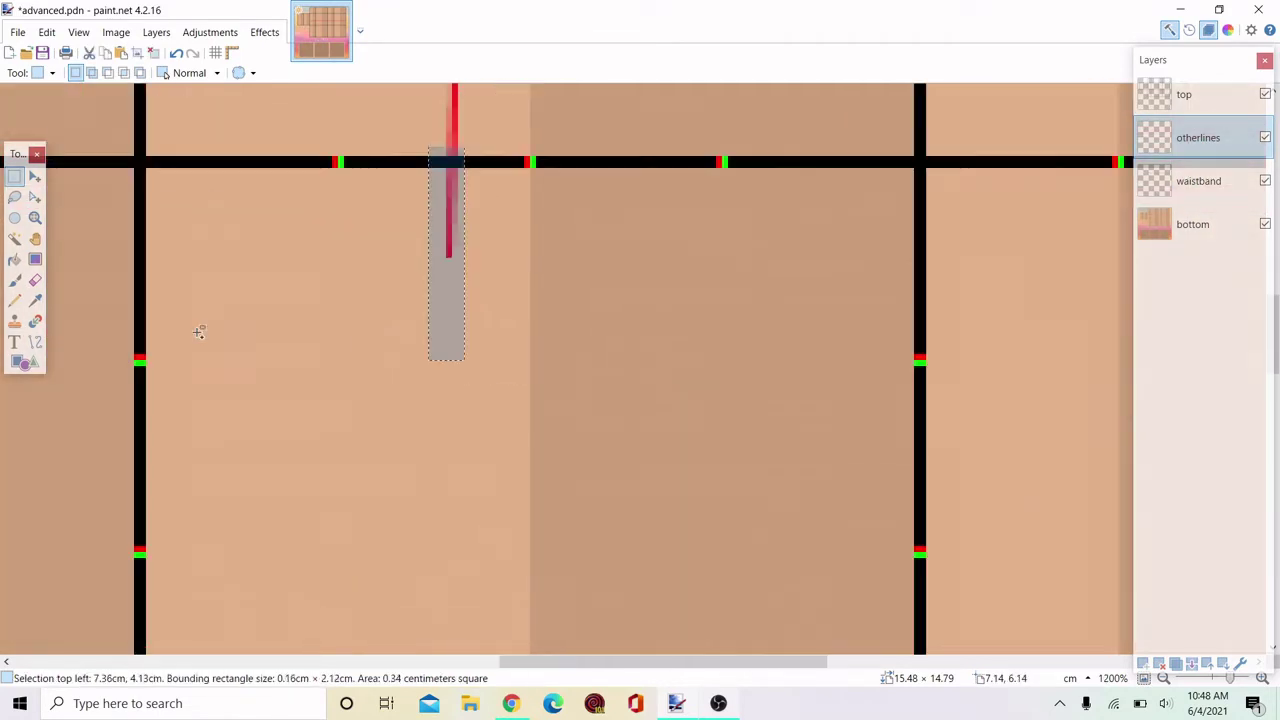
Shift the selected vertical line slightly to the right, starting its selection at about 7.41 cm horizontally.
{"action": "left_click", "coordinate": [34, 178]}
{"action": "scroll", "coordinate": [443, 190], "scroll_direction": "up", "scroll_amount": 4}
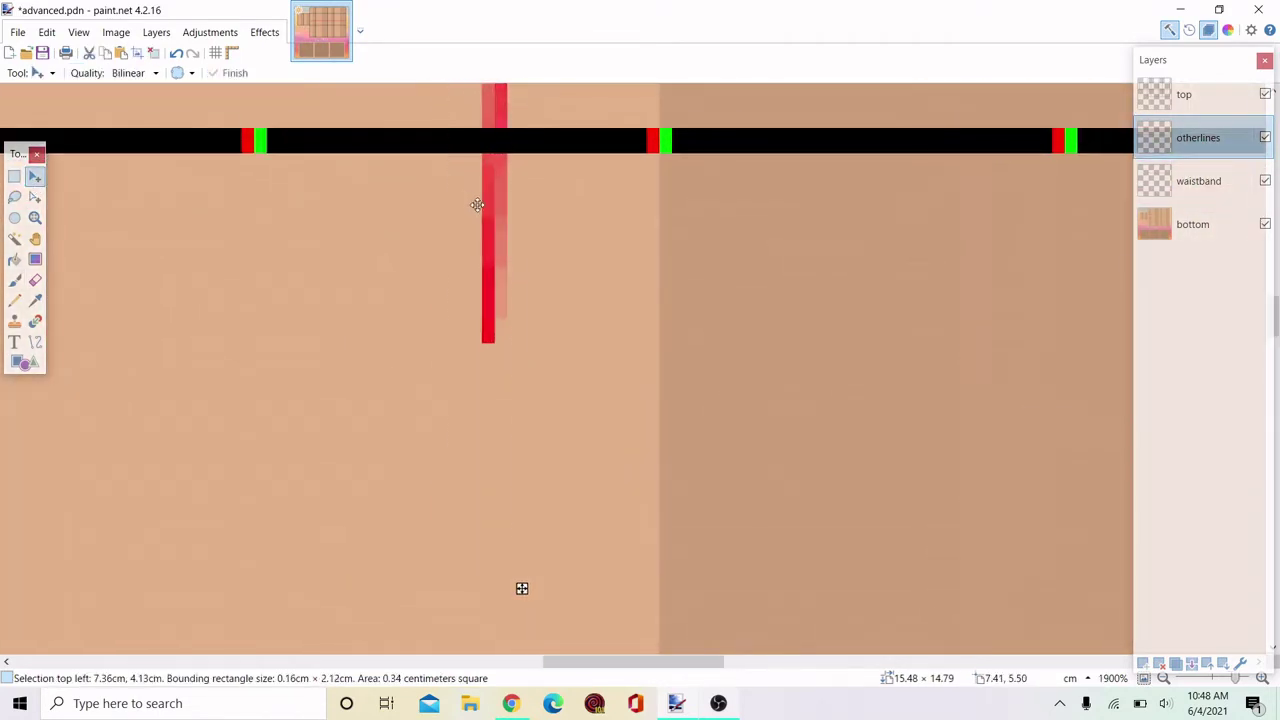
{"action": "scroll", "coordinate": [498, 198], "scroll_direction": "down", "scroll_amount": 4}
{"action": "scroll", "coordinate": [489, 206], "scroll_direction": "up", "scroll_amount": 3}
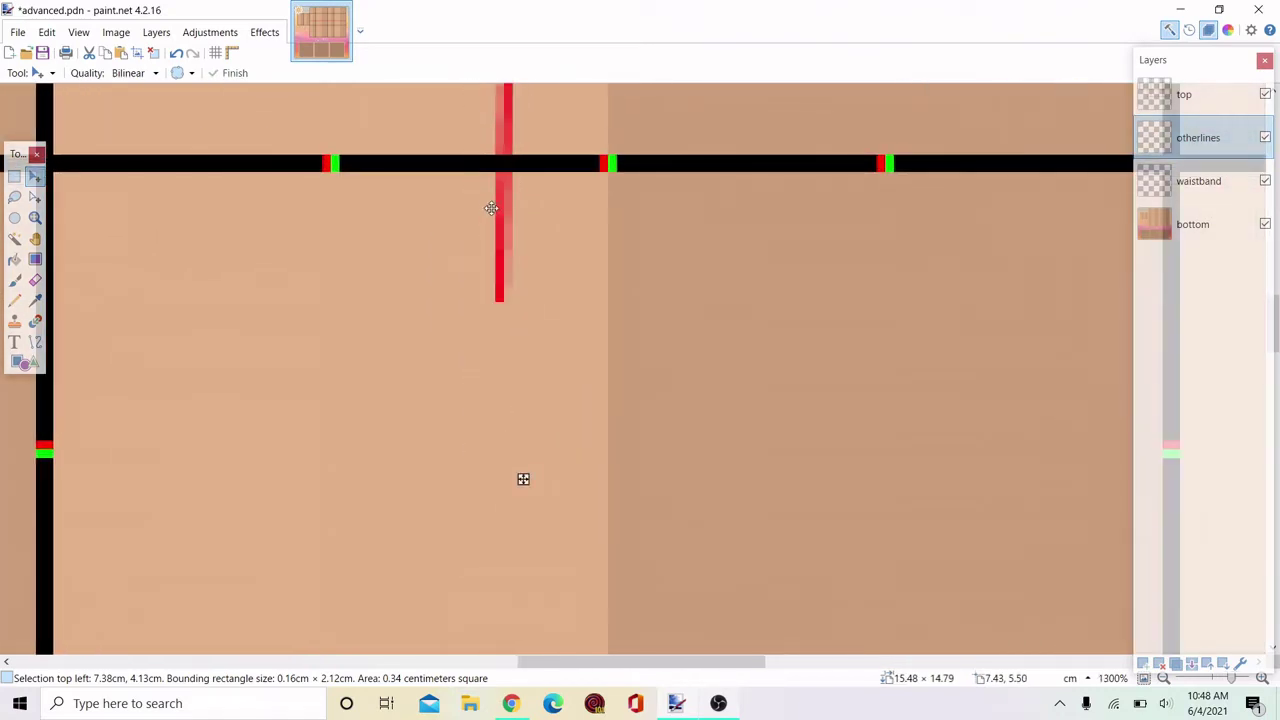
{"action": "left_click_drag", "start_coordinate": [494, 206], "coordinate": [500, 203]}
{"action": "scroll", "coordinate": [500, 203], "scroll_direction": "down", "scroll_amount": 4}
{"action": "scroll", "coordinate": [529, 251], "scroll_direction": "up", "scroll_amount": 3}
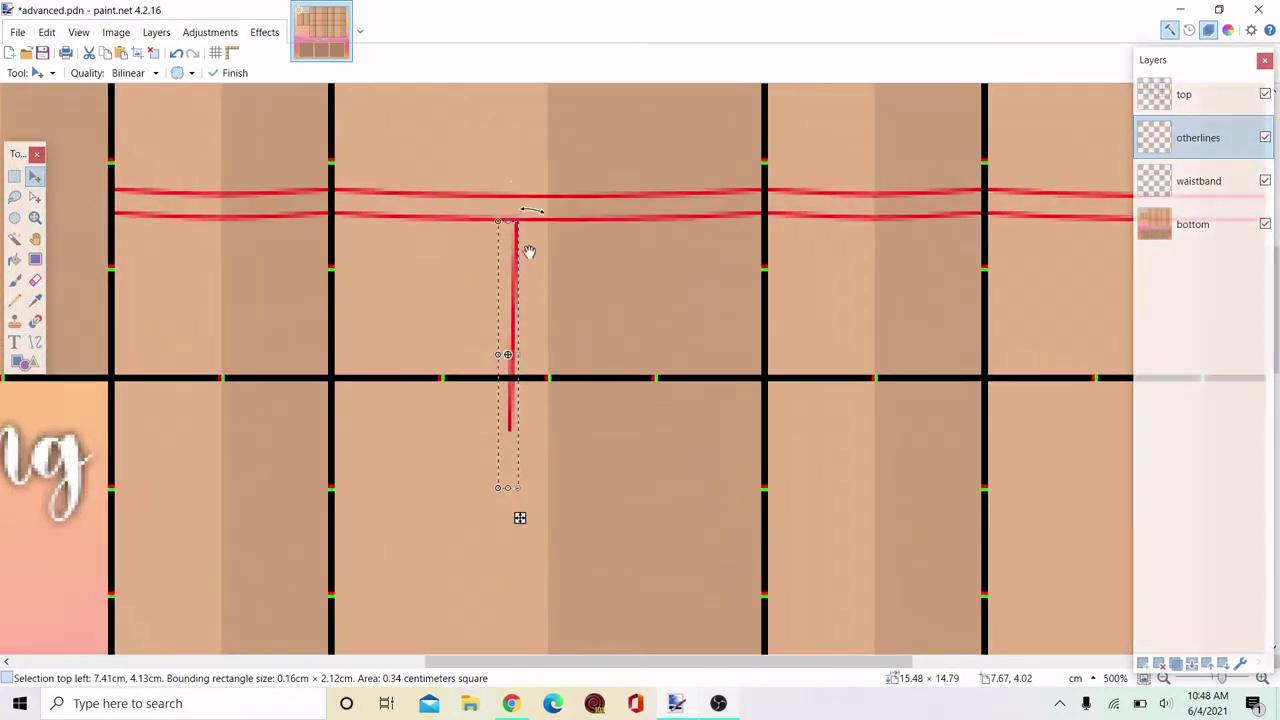
Place a copy of the vertical line to its left in the wide panel, starting the selection at about 6.80 cm horizontally.
{"action": "scroll", "coordinate": [507, 253], "scroll_direction": "up", "scroll_amount": 4}
{"action": "left_click_drag", "start_coordinate": [497, 246], "coordinate": [218, 246]}
{"action": "scroll", "coordinate": [276, 221], "scroll_direction": "down", "scroll_amount": 3}
{"action": "scroll", "coordinate": [634, 229], "scroll_direction": "up", "scroll_amount": 3}
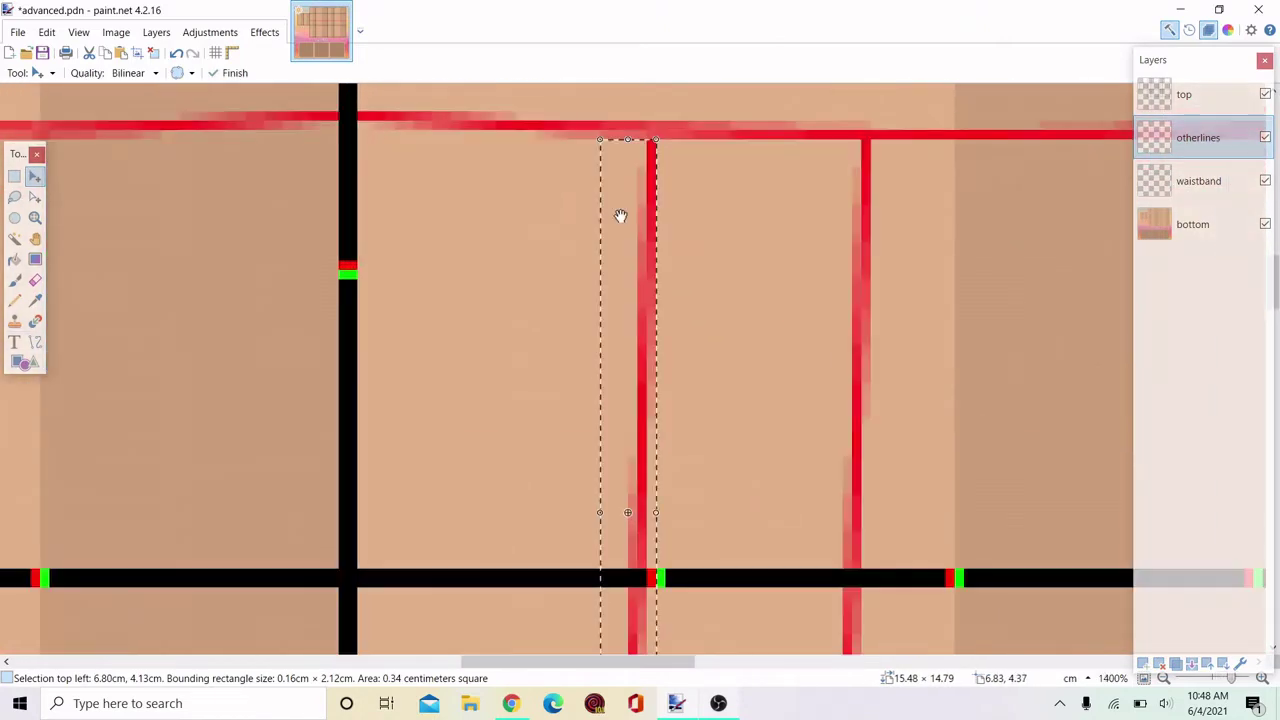
{"action": "left_click_drag", "start_coordinate": [620, 216], "coordinate": [419, 216]}
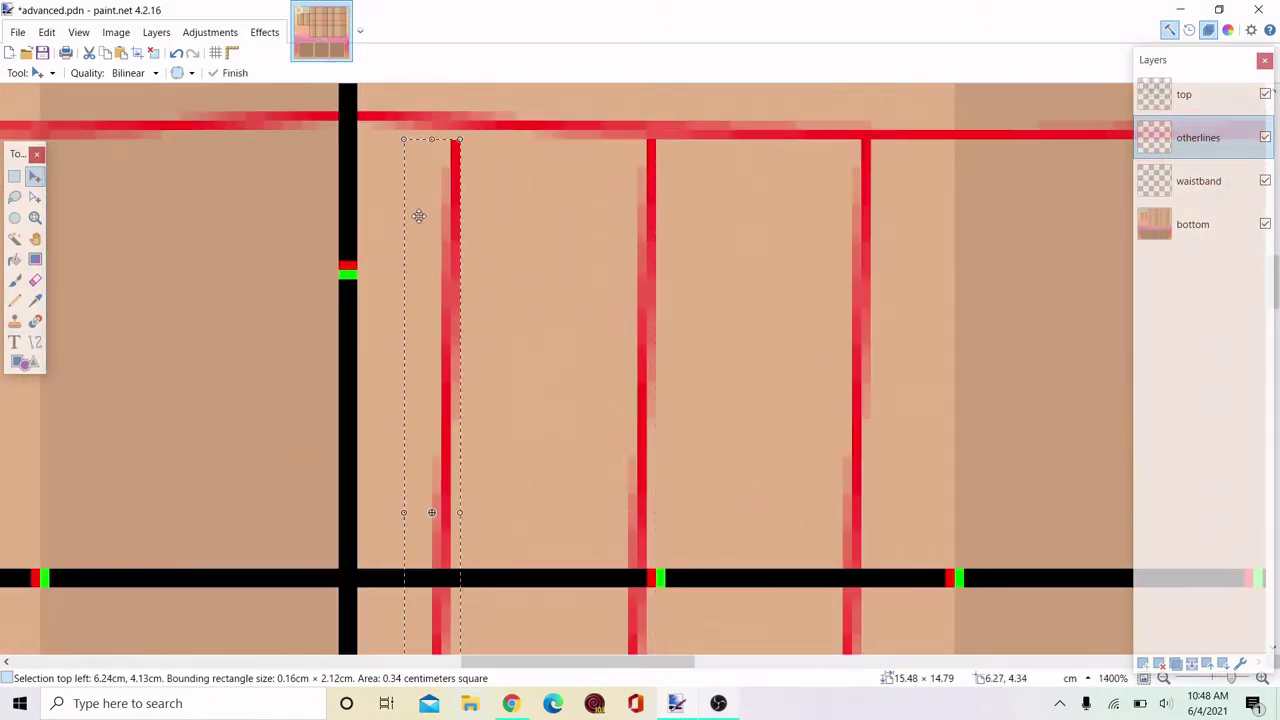
{"action": "scroll", "coordinate": [279, 229], "scroll_direction": "down", "scroll_amount": 5}
{"action": "key", "text": "ctrl+z"}
Widen the selection to about 0.77 cm around both vertical lines and copy them left to make three evenly spaced lines.
{"action": "scroll", "coordinate": [417, 223], "scroll_direction": "up", "scroll_amount": 6}
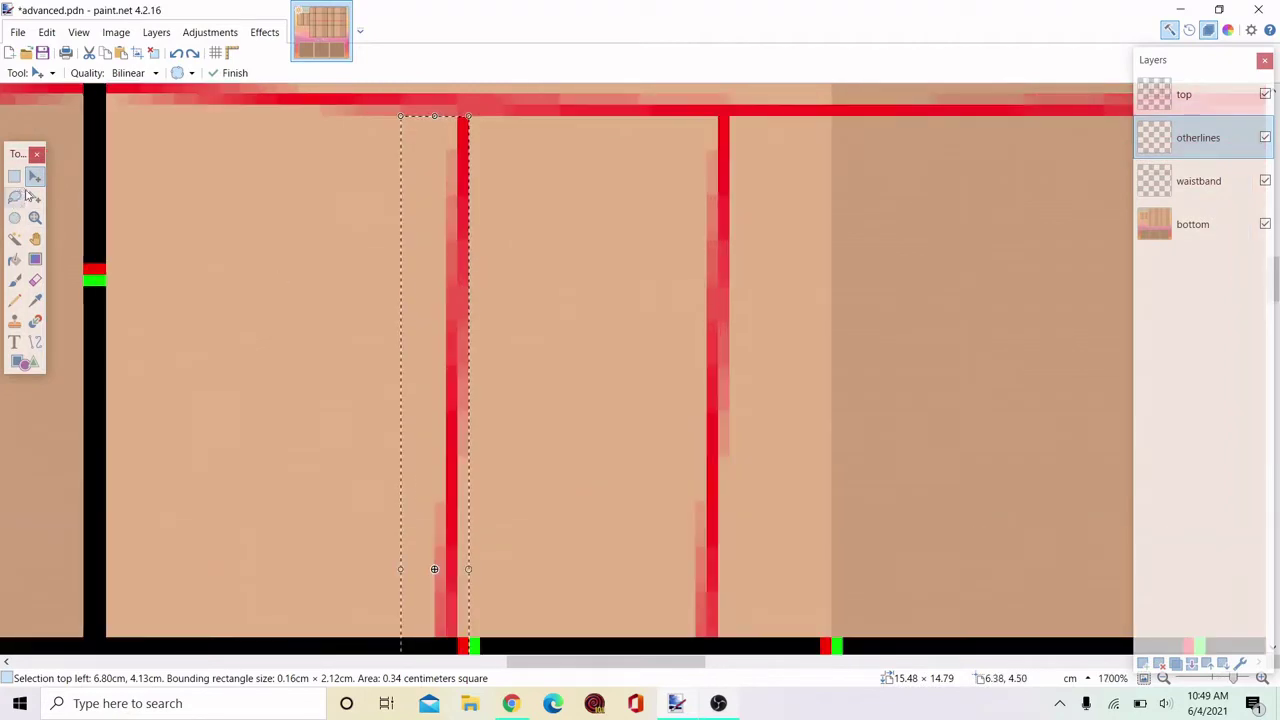
{"action": "left_click", "coordinate": [34, 197]}
{"action": "left_click_drag", "start_coordinate": [466, 263], "coordinate": [737, 260]}
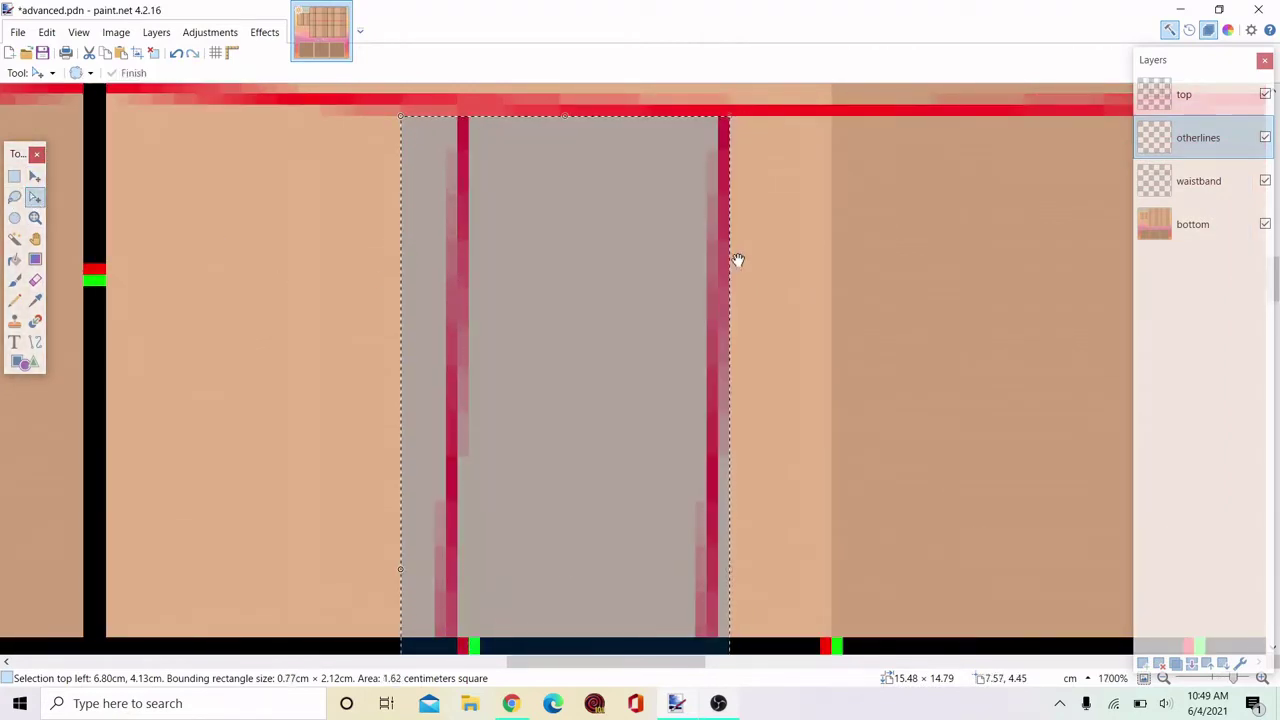
{"action": "scroll", "coordinate": [737, 260], "scroll_direction": "down", "scroll_amount": 3}
{"action": "key", "text": "m"}
{"action": "scroll", "coordinate": [711, 220], "scroll_direction": "up", "scroll_amount": 3}
{"action": "left_click_drag", "start_coordinate": [657, 223], "coordinate": [466, 222]}
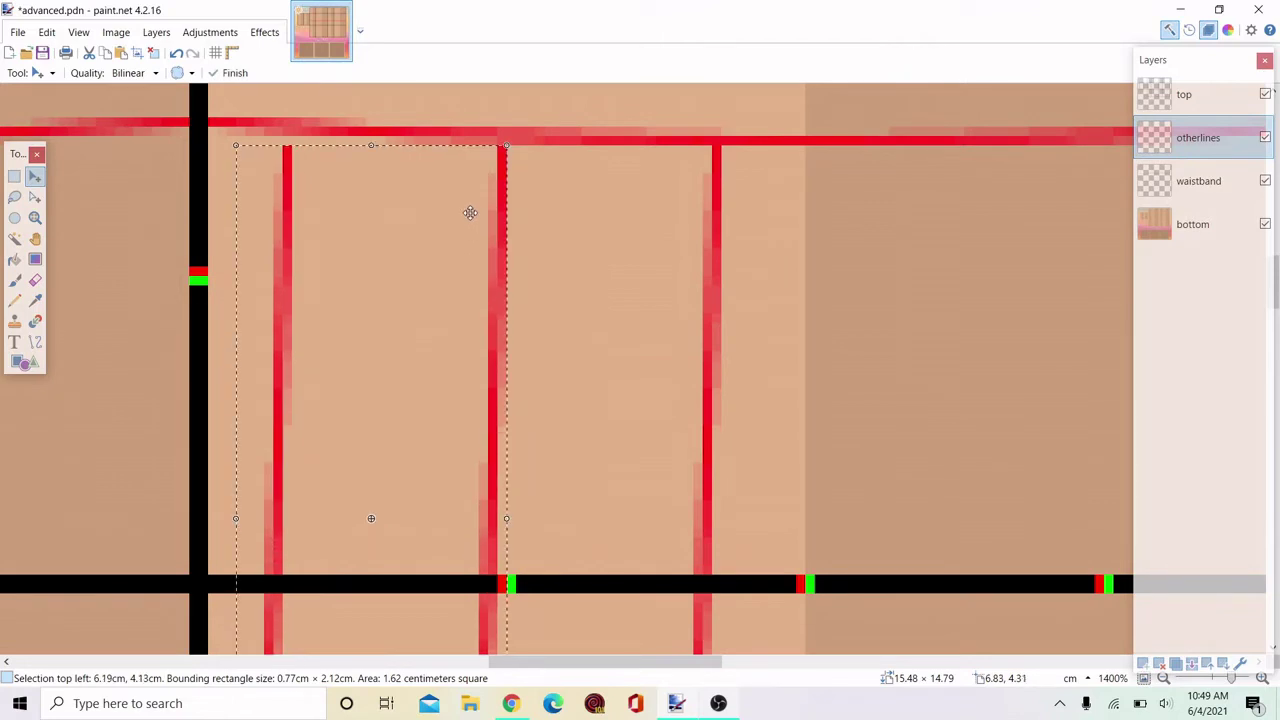
{"action": "scroll", "coordinate": [470, 212], "scroll_direction": "down", "scroll_amount": 4}
Deselect and extend the leftmost vertical line up to the waistband with the Line/Curve tool.
{"action": "left_click", "coordinate": [53, 189]}
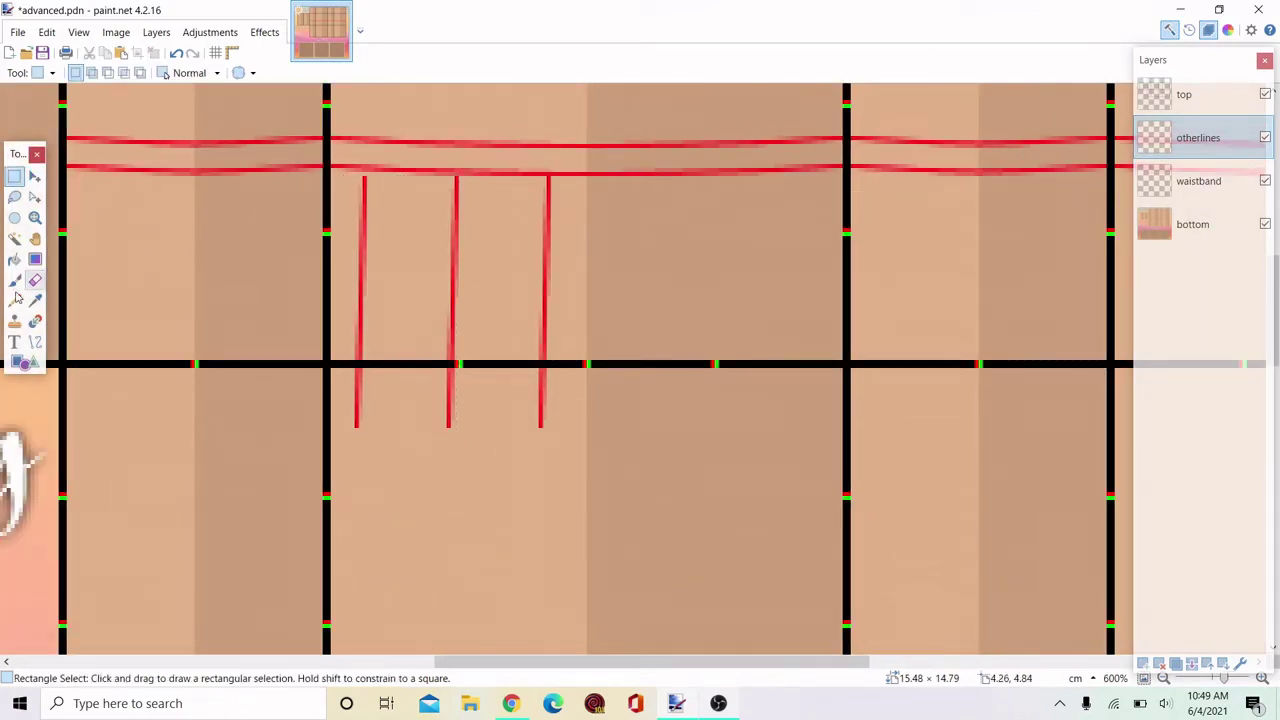
{"action": "left_click", "coordinate": [35, 341]}
{"action": "scroll", "coordinate": [459, 151], "scroll_direction": "up", "scroll_amount": 5}
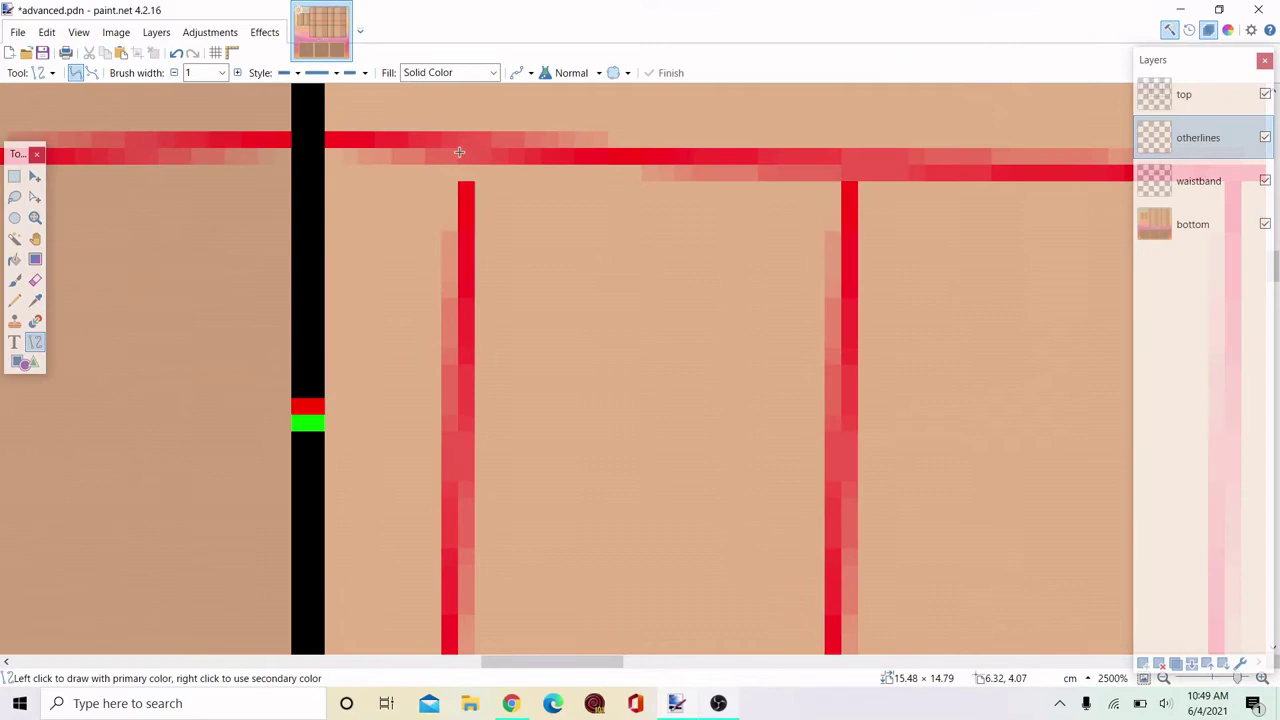
{"action": "key", "text": "Return"}
{"action": "scroll", "coordinate": [581, 230], "scroll_direction": "down", "scroll_amount": 6}
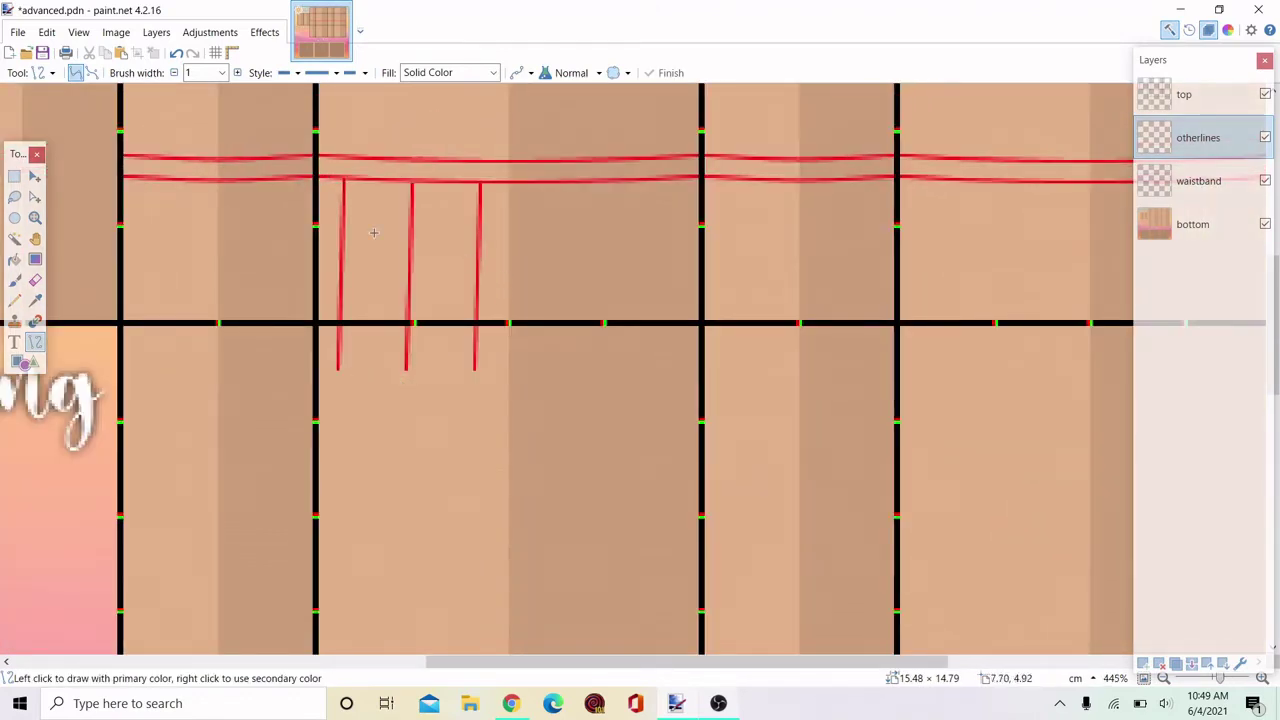
Select the three lines' lower ends, an area about 1.69 by 0.74 cm, and shift them slightly down below the horizontal seam.
{"action": "scroll", "coordinate": [418, 388], "scroll_direction": "up", "scroll_amount": 3}
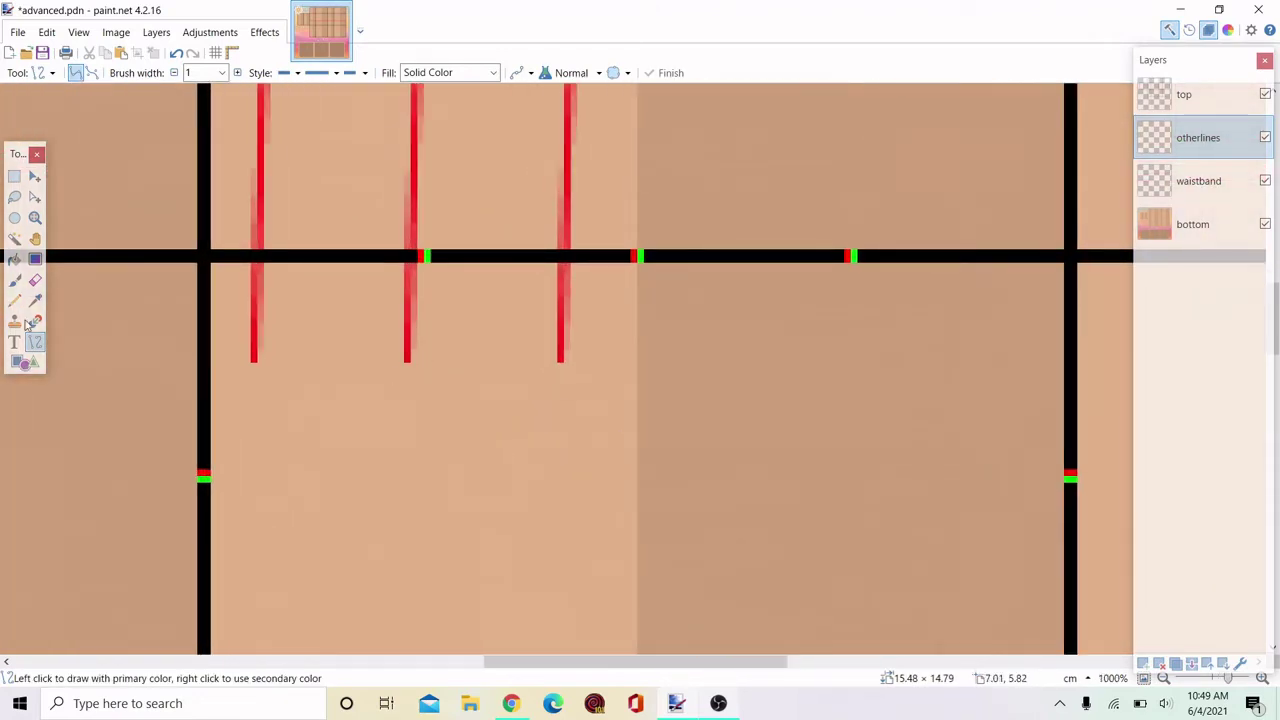
{"action": "left_click", "coordinate": [14, 176]}
{"action": "scroll", "coordinate": [246, 256], "scroll_direction": "up", "scroll_amount": 3}
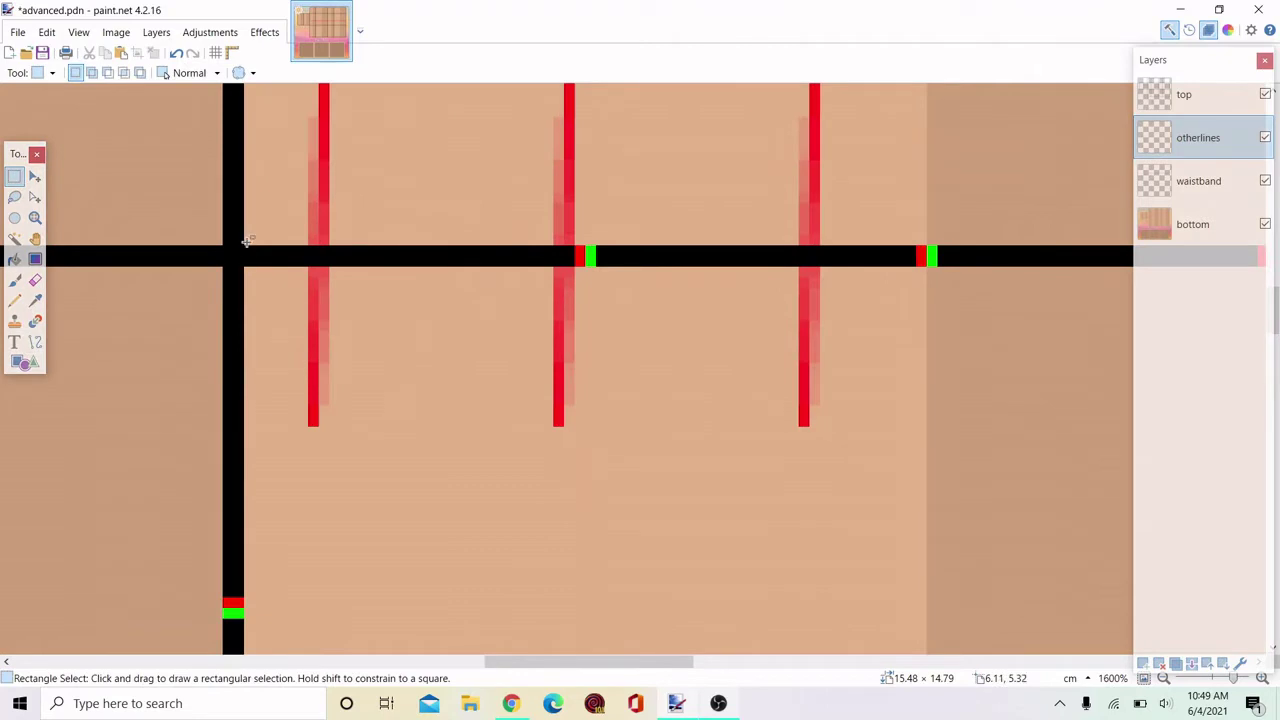
{"action": "left_click_drag", "start_coordinate": [246, 242], "coordinate": [928, 545]}
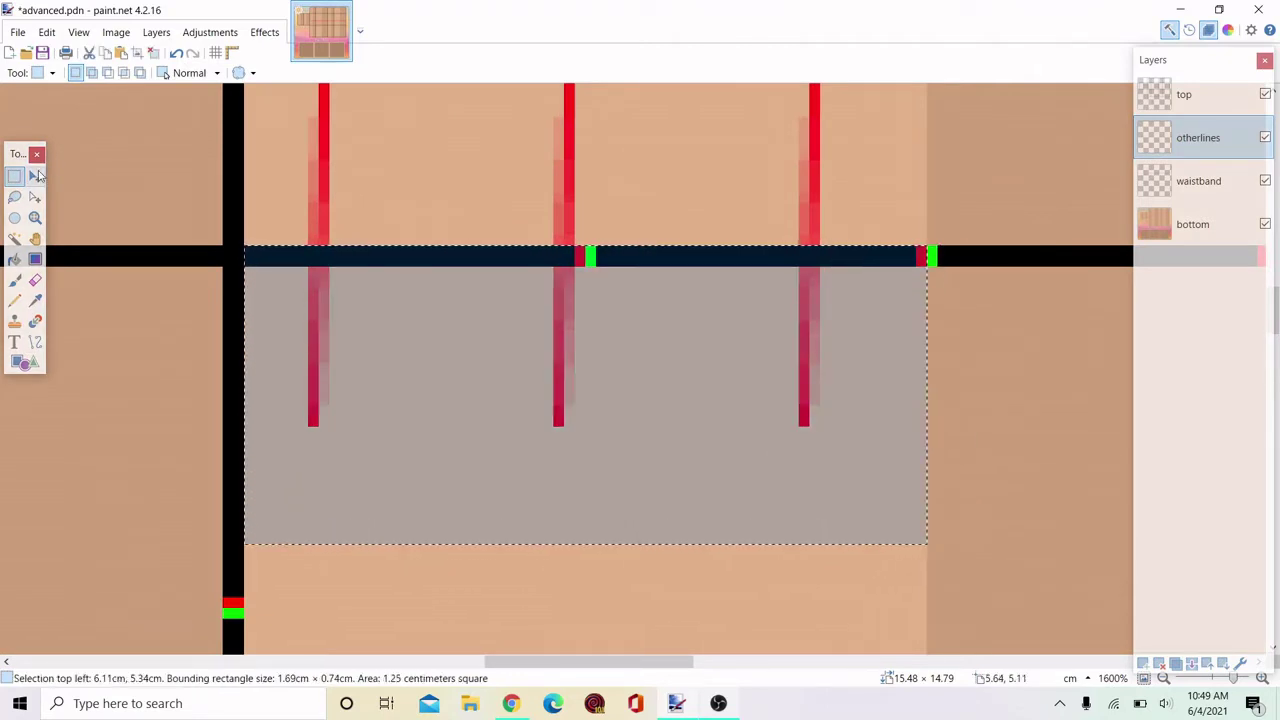
{"action": "left_click", "coordinate": [35, 176]}
{"action": "mouse_move", "coordinate": [791, 443]}
{"action": "left_mouse_down"}
{"action": "mouse_move", "coordinate": [791, 486]}
{"action": "mouse_move", "coordinate": [787, 467]}
{"action": "left_mouse_up"}
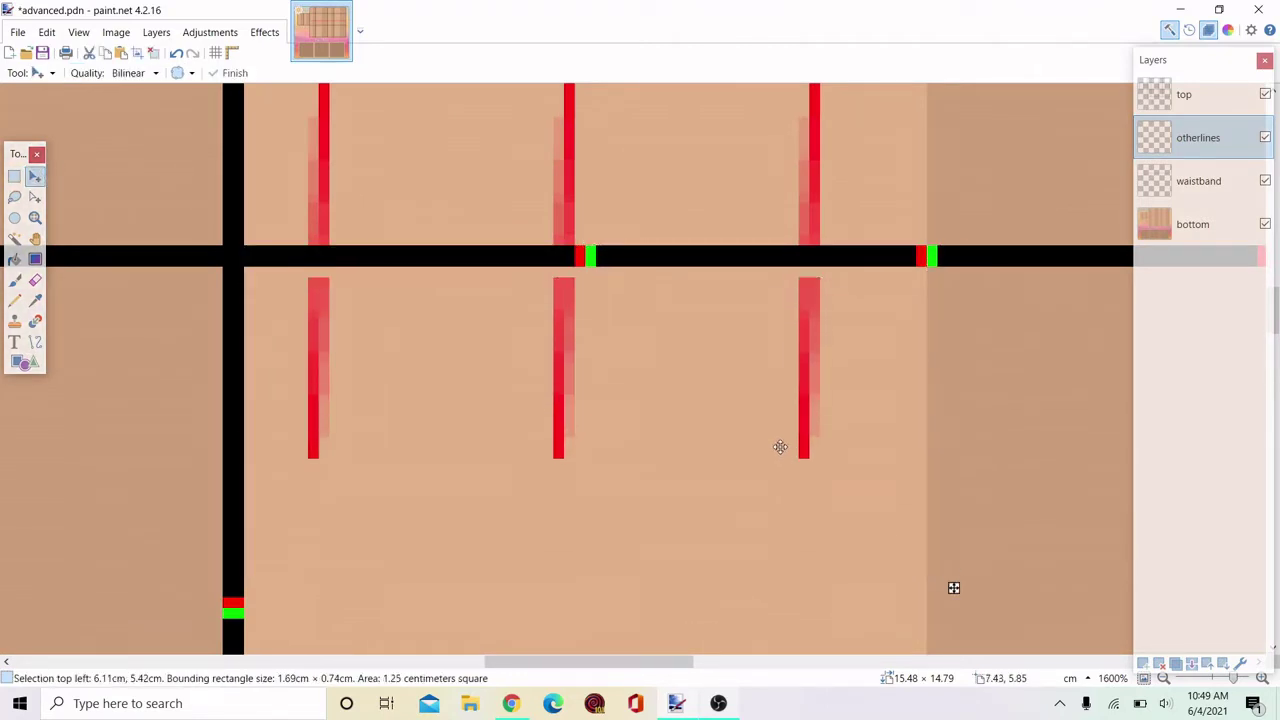
{"action": "key", "text": "Up"}
{"action": "scroll", "coordinate": [274, 171], "scroll_direction": "down", "scroll_amount": 3}
{"action": "key", "text": "s"}
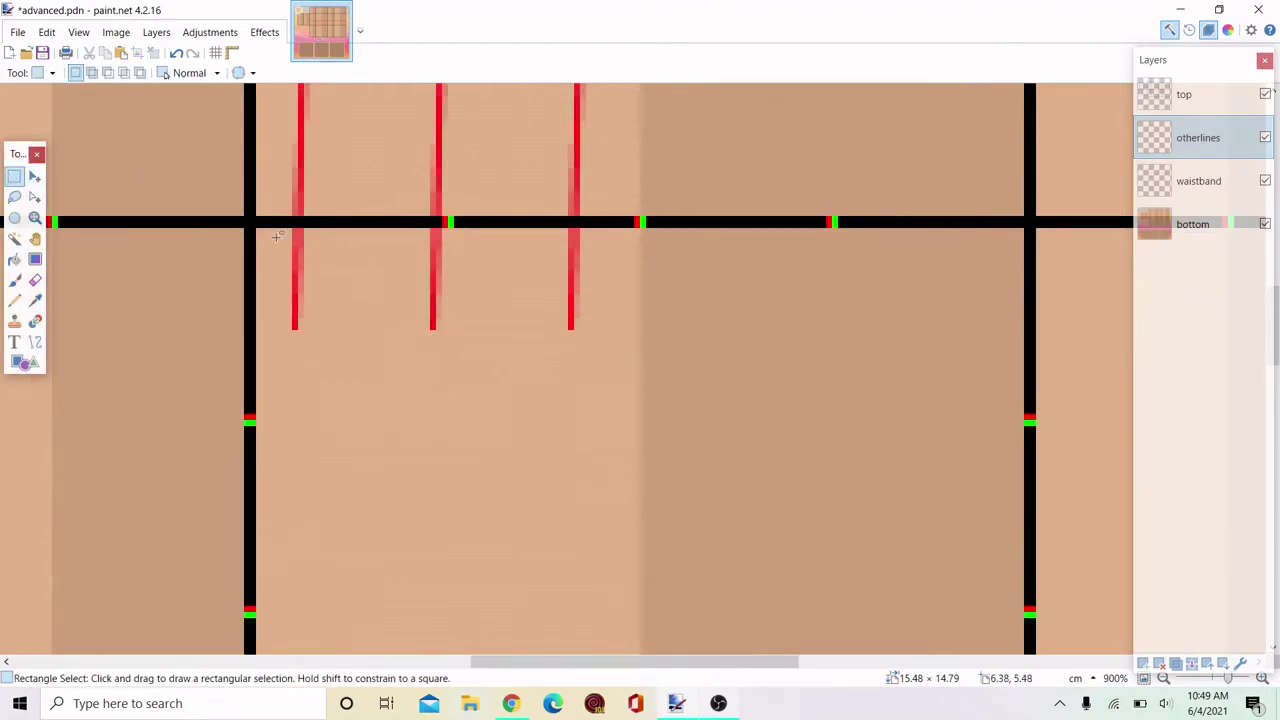
Select all three vertical lines on the wide panel's light half in a rectangle about 1.69 by 2.62 cm.
{"action": "scroll", "coordinate": [371, 206], "scroll_direction": "up", "scroll_amount": 2}
{"action": "scroll", "coordinate": [366, 177], "scroll_direction": "down", "scroll_amount": 1}
{"action": "scroll", "coordinate": [289, 133], "scroll_direction": "up", "scroll_amount": 2}
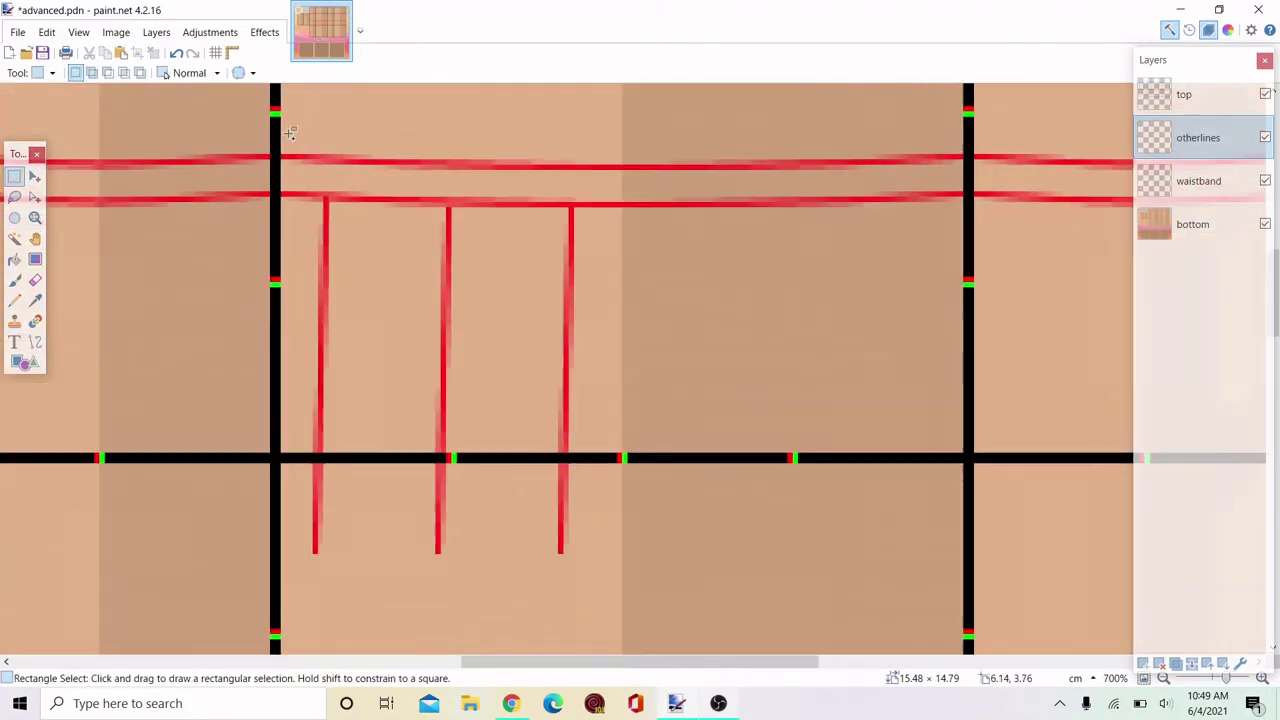
{"action": "scroll", "coordinate": [289, 133], "scroll_direction": "up", "scroll_amount": 2}
{"action": "left_click_drag", "start_coordinate": [279, 141], "coordinate": [750, 306]}
{"action": "scroll", "coordinate": [343, 194], "scroll_direction": "down", "scroll_amount": 5}
{"action": "scroll", "coordinate": [580, 350], "scroll_direction": "down", "scroll_amount": 3}
{"action": "scroll", "coordinate": [549, 363], "scroll_direction": "up", "scroll_amount": 2}
Place a mirrored copy of the three vertical lines on the wide panel's shaded half at the same height.
{"action": "key", "text": "m"}
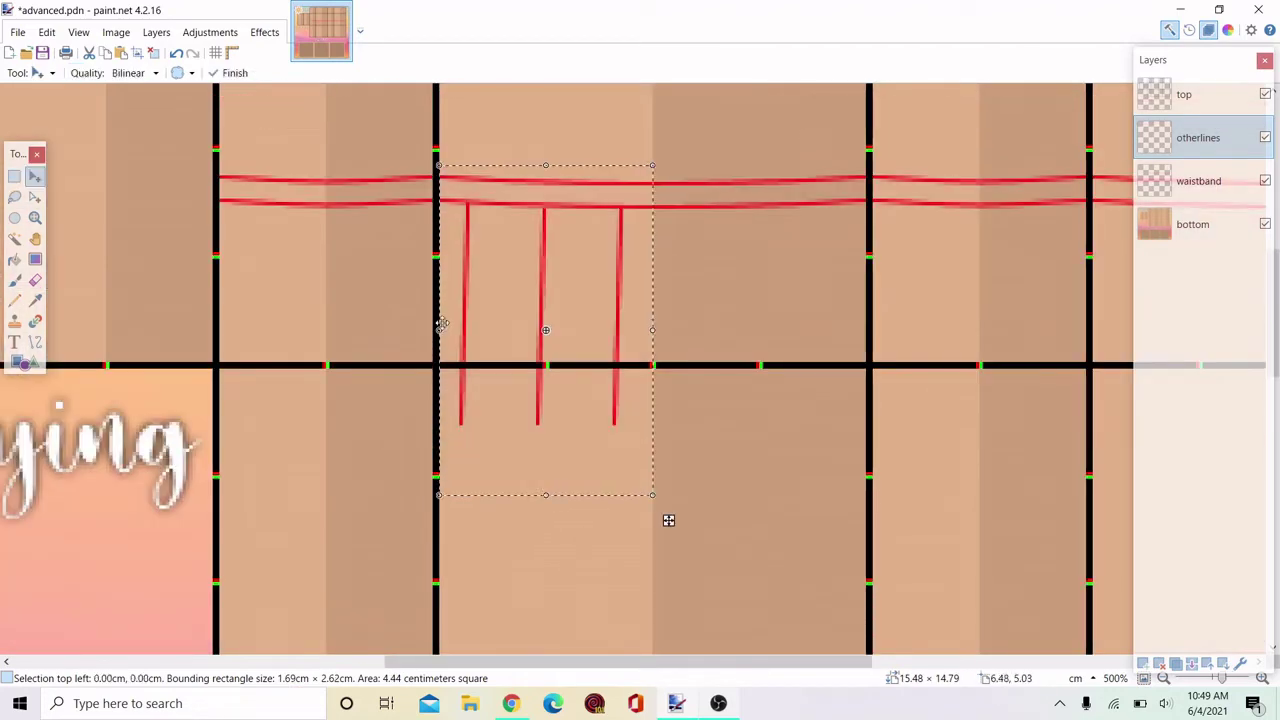
{"action": "scroll", "coordinate": [951, 226], "scroll_direction": "up", "scroll_amount": 4}
{"action": "left_click_drag", "start_coordinate": [657, 270], "coordinate": [926, 214]}
{"action": "scroll", "coordinate": [926, 215], "scroll_direction": "down", "scroll_amount": 7}
{"action": "key", "text": "ctrl+z"}
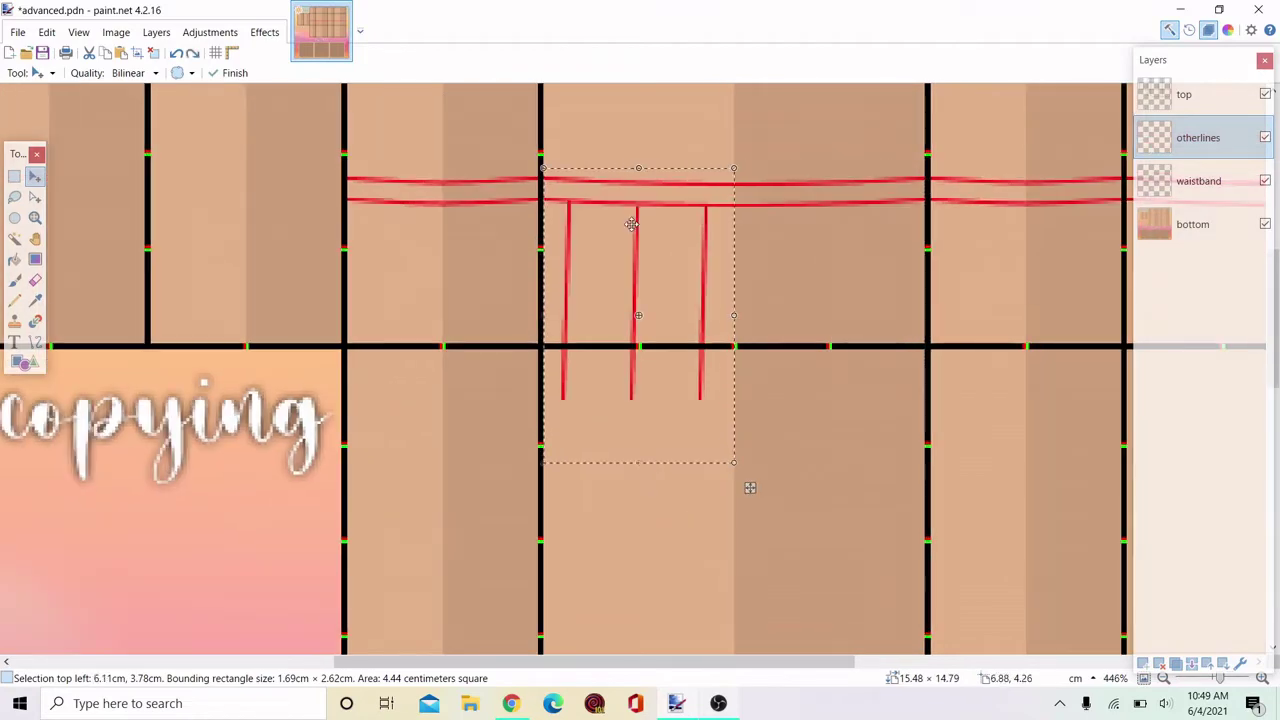
{"action": "key", "text": "ctrl+y"}
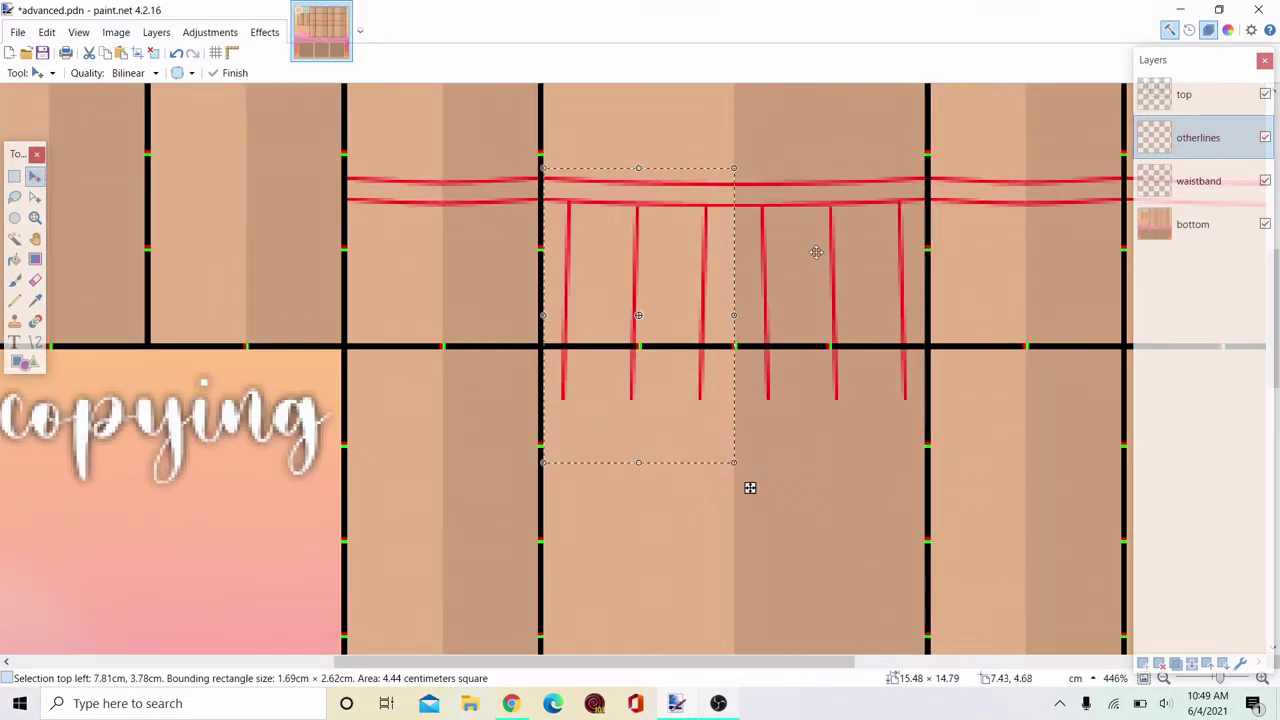
Copy the three lines onto the adjacent narrow panel, then mirror its light half onto its shaded half using a 0.85 cm selection.
{"action": "scroll", "coordinate": [515, 222], "scroll_direction": "up", "scroll_amount": 4}
{"action": "left_click_drag", "start_coordinate": [730, 240], "coordinate": [406, 240]}
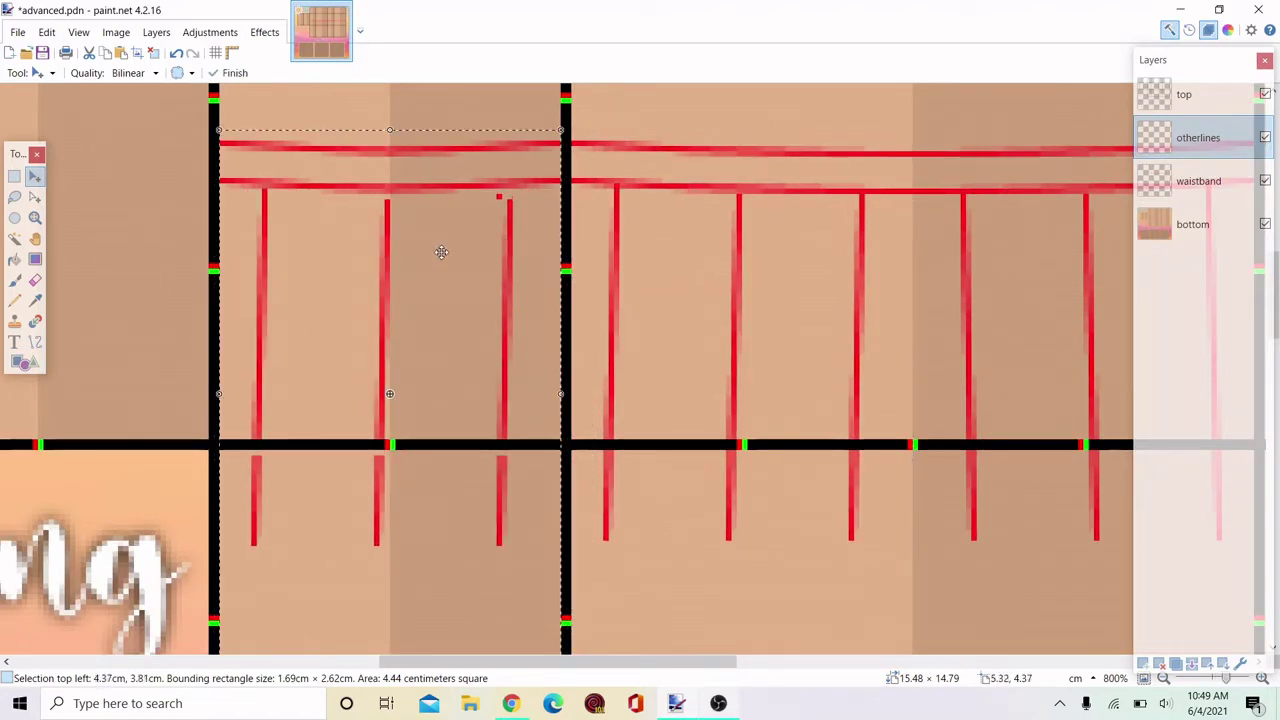
{"action": "left_click", "coordinate": [34, 197]}
{"action": "left_click_drag", "start_coordinate": [563, 337], "coordinate": [389, 331]}
{"action": "scroll", "coordinate": [278, 350], "scroll_direction": "down", "scroll_amount": 2}
{"action": "key", "text": "m"}
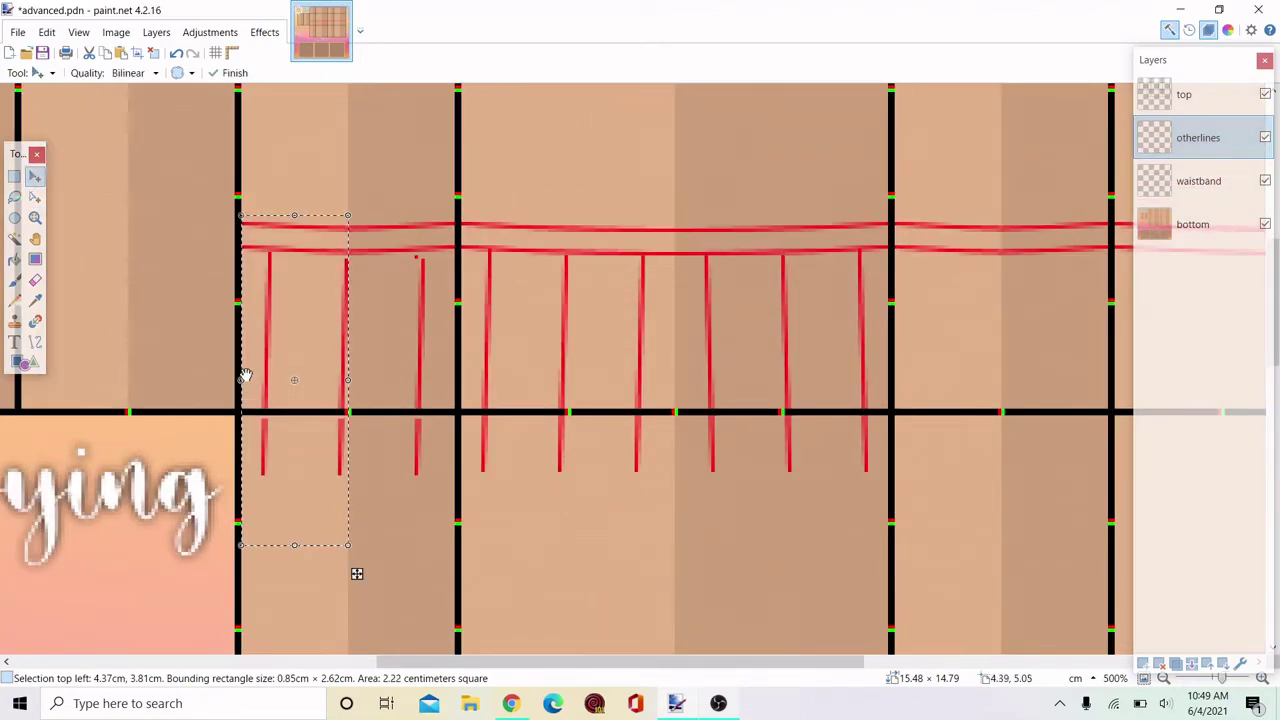
{"action": "left_click_drag", "start_coordinate": [246, 374], "coordinate": [465, 323]}
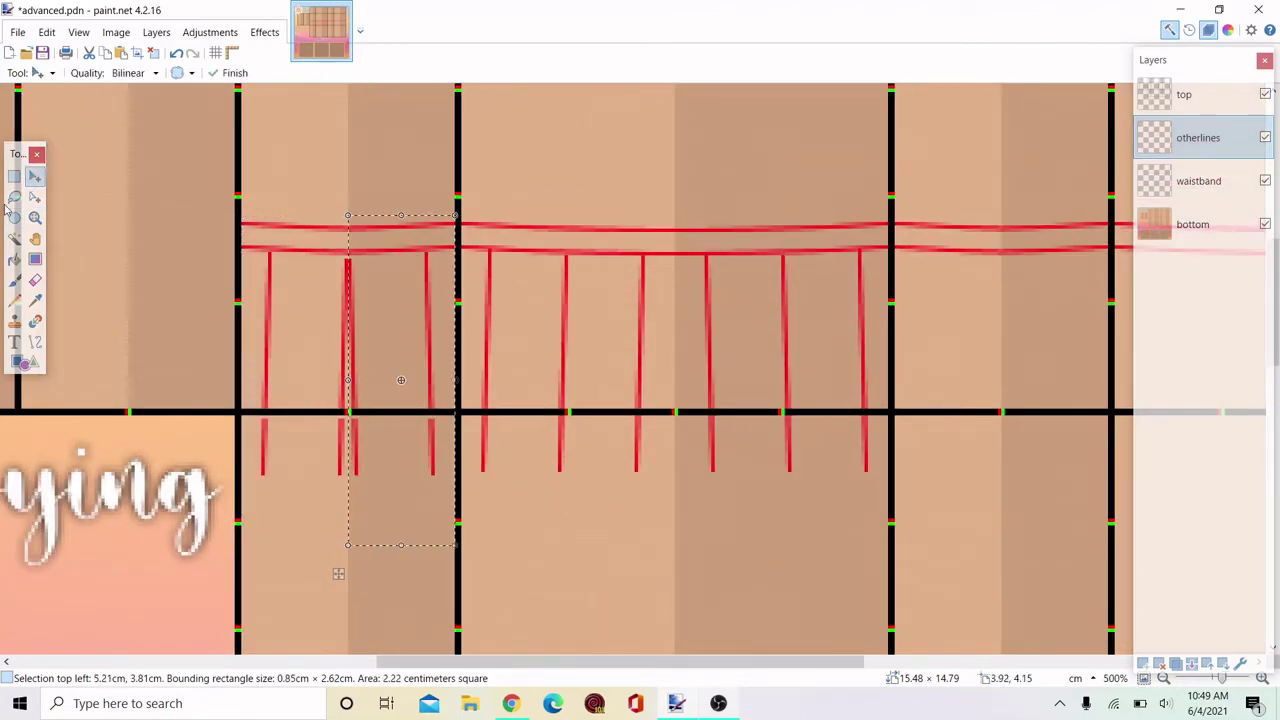
Select the two overlapping vertical lines in the middle of the narrow panel and delete them.
{"action": "left_click", "coordinate": [14, 176]}
{"action": "left_click", "coordinate": [348, 256]}
{"action": "scroll", "coordinate": [350, 256], "scroll_direction": "up", "scroll_amount": 8}
{"action": "scroll", "coordinate": [510, 222], "scroll_direction": "down", "scroll_amount": 2}
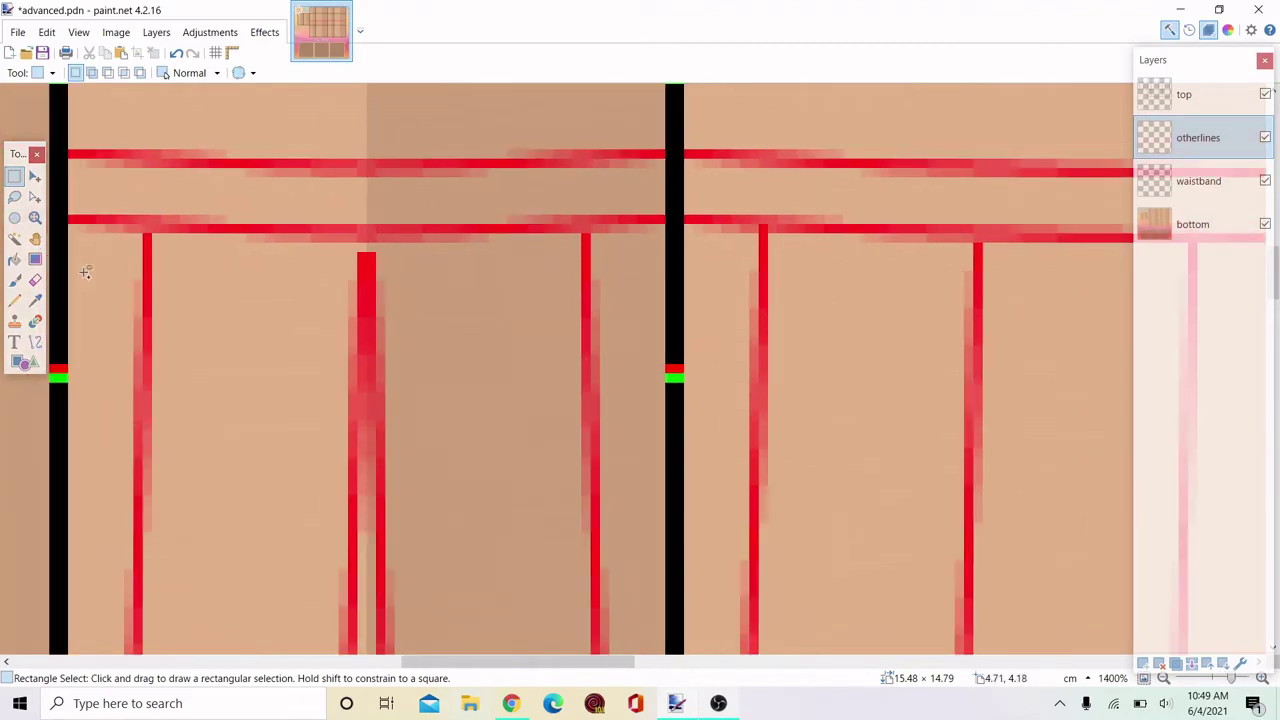
{"action": "scroll", "coordinate": [314, 254], "scroll_direction": "down", "scroll_amount": 3}
{"action": "scroll", "coordinate": [300, 267], "scroll_direction": "up", "scroll_amount": 2}
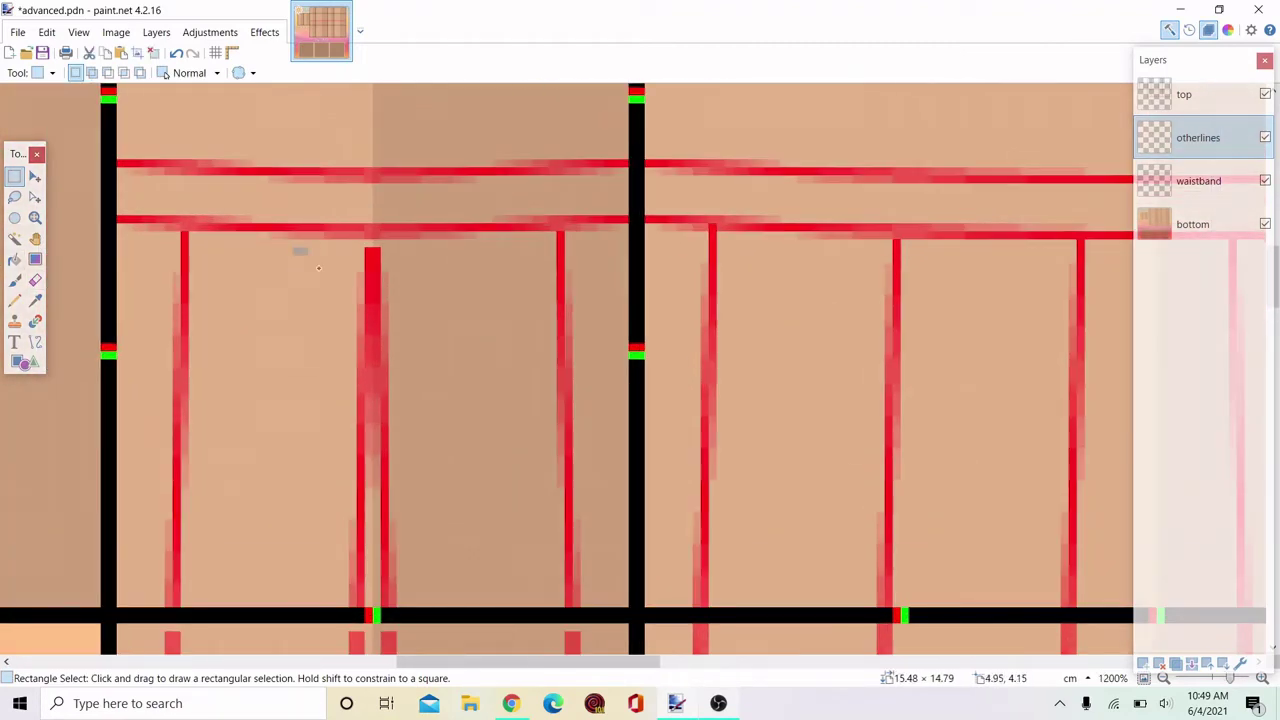
{"action": "scroll", "coordinate": [451, 371], "scroll_direction": "down", "scroll_amount": 4}
{"action": "mouse_move", "coordinate": [319, 268]}
{"action": "left_mouse_down"}
{"action": "mouse_move", "coordinate": [451, 371]}
{"action": "mouse_move", "coordinate": [486, 497]}
{"action": "mouse_move", "coordinate": [470, 496]}
{"action": "left_mouse_up"}
{"action": "key", "text": "Delete"}
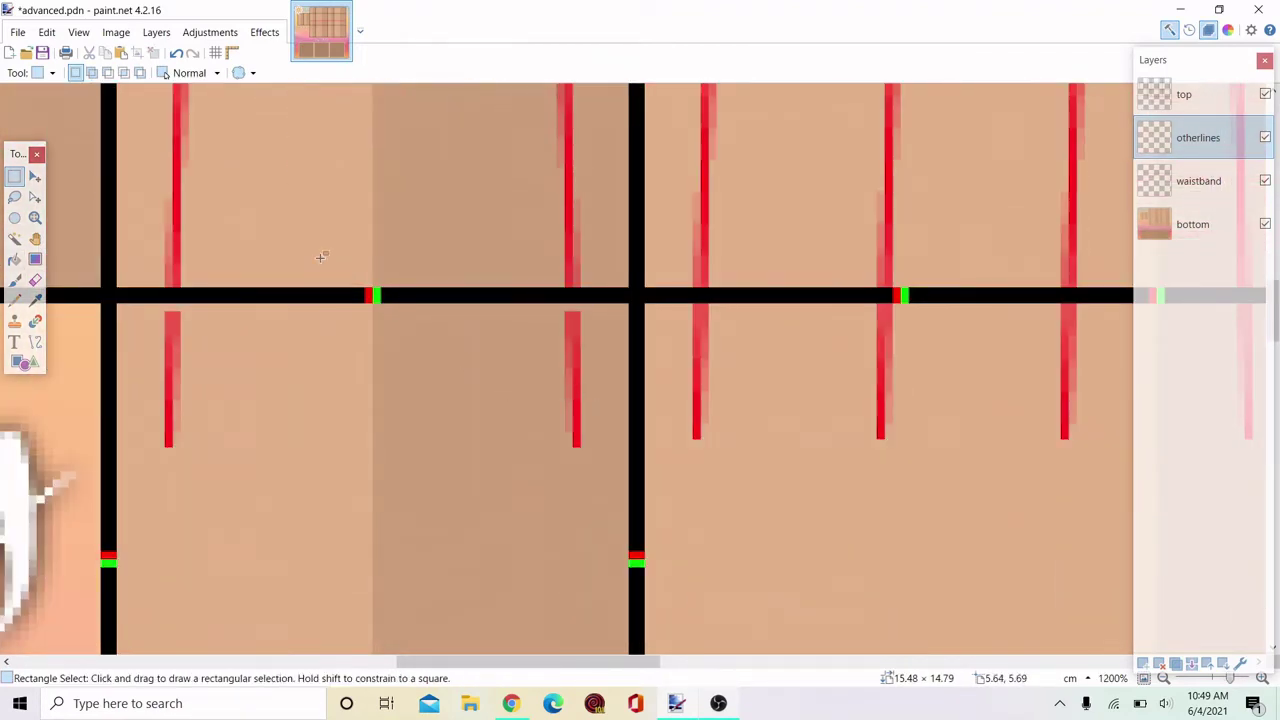
Select the narrow panel's two vertical lines in a rectangle about 1.64 by 1.98 cm and nudge them up level with the wide panel's lines.
{"action": "scroll", "coordinate": [129, 291], "scroll_direction": "down", "scroll_amount": 2}
{"action": "scroll", "coordinate": [369, 209], "scroll_direction": "up", "scroll_amount": 2}
{"action": "scroll", "coordinate": [344, 140], "scroll_direction": "down", "scroll_amount": 2}
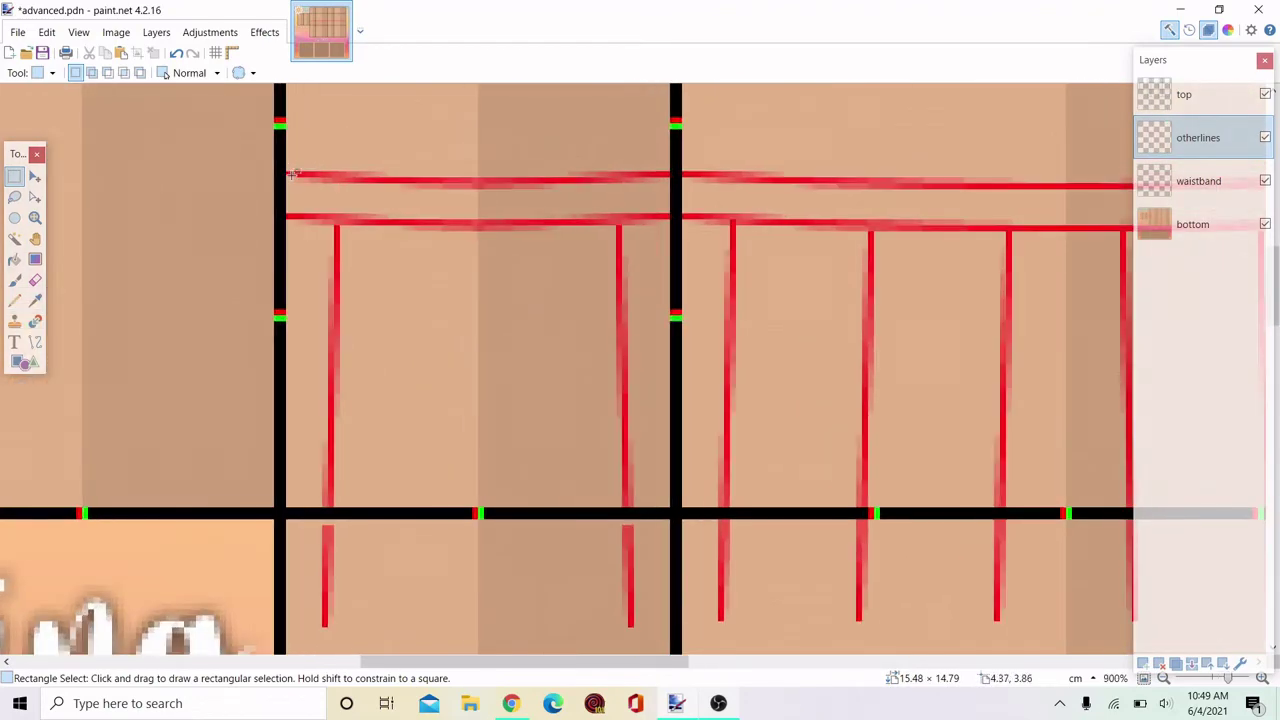
{"action": "left_click_drag", "start_coordinate": [293, 188], "coordinate": [665, 638]}
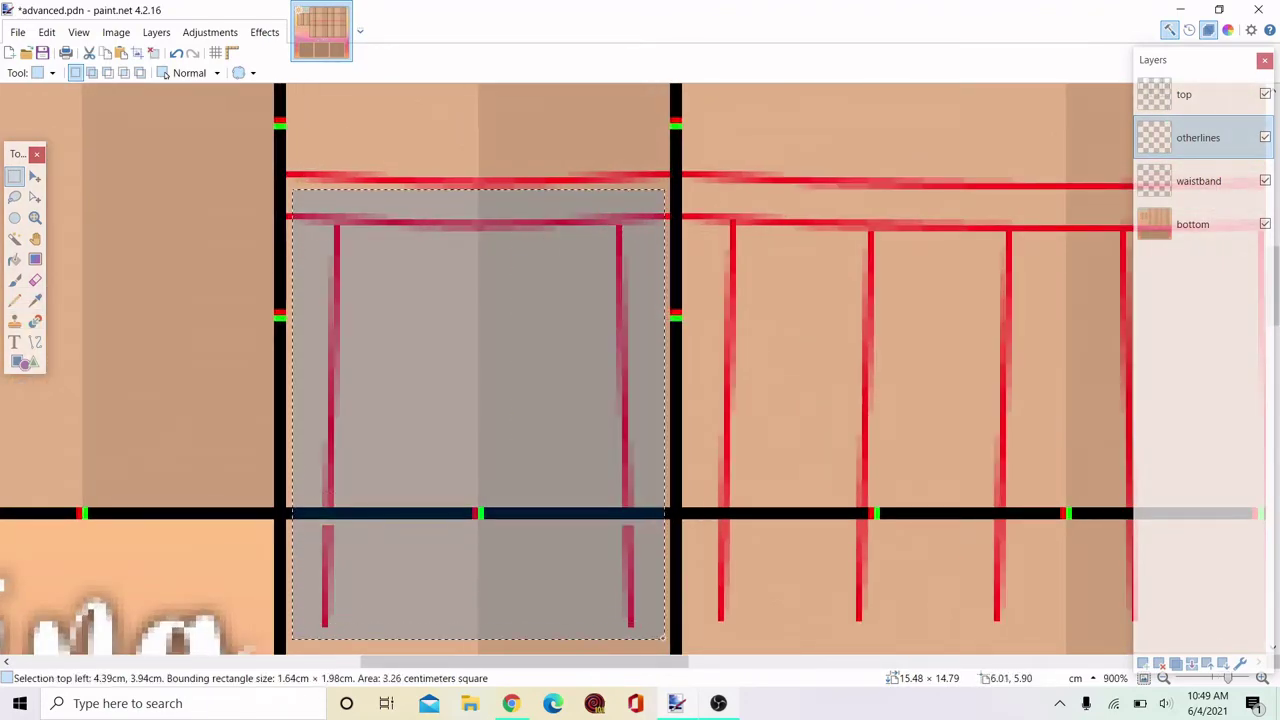
{"action": "left_click", "coordinate": [35, 176]}
{"action": "left_click_drag", "start_coordinate": [484, 371], "coordinate": [481, 355]}
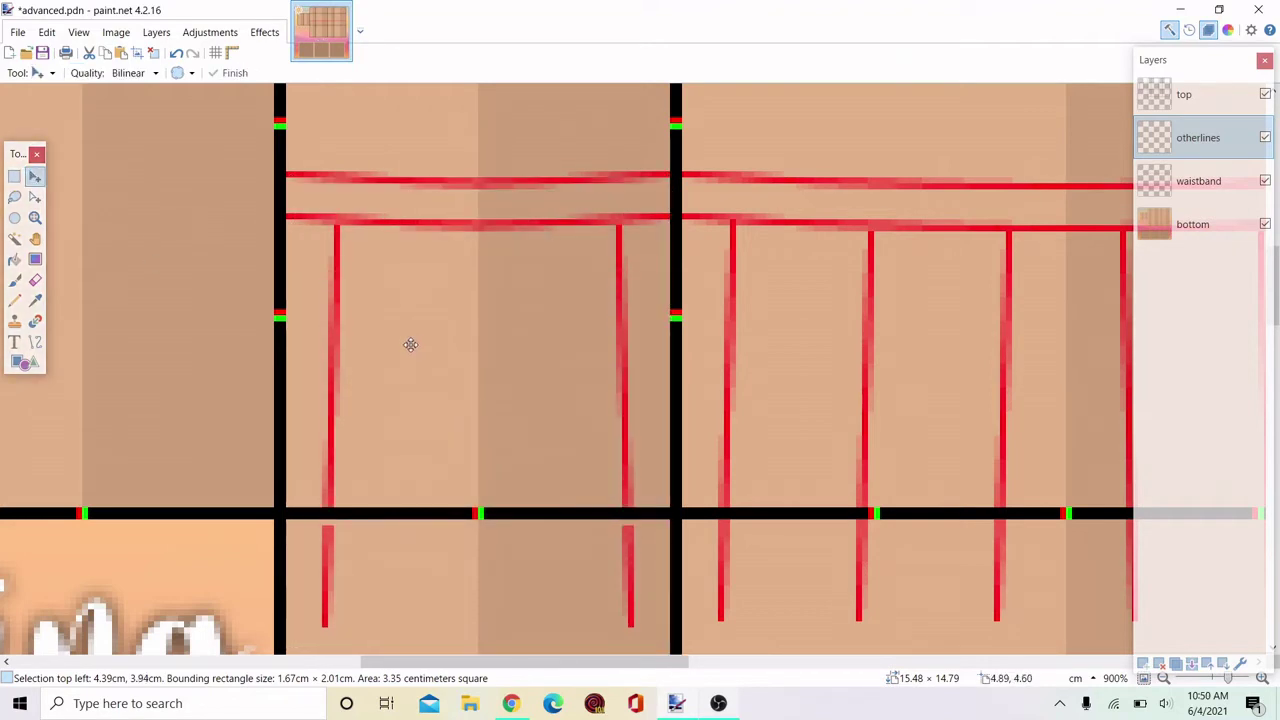
{"action": "scroll", "coordinate": [372, 311], "scroll_direction": "down", "scroll_amount": 3}
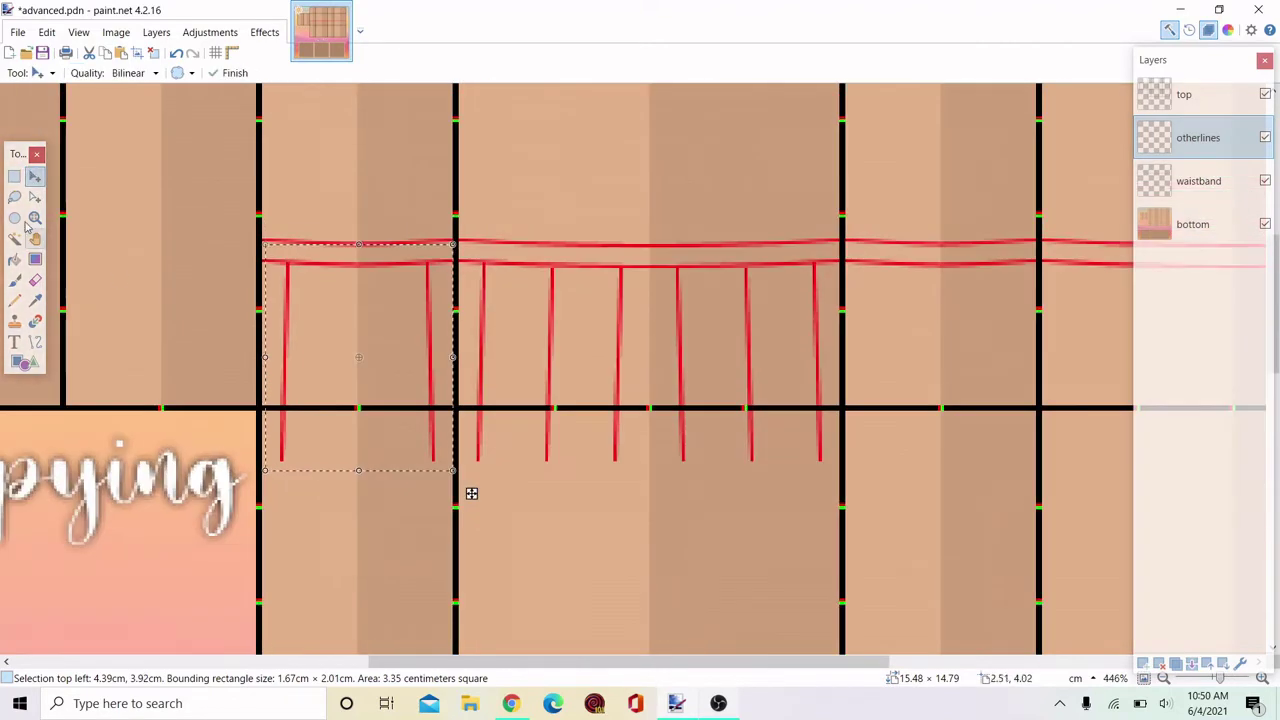
Select the vertical lines of the first narrow and wide panels together in a rectangle about 5.13 by 2.01 cm.
{"action": "left_click", "coordinate": [226, 231]}
{"action": "scroll", "coordinate": [290, 231], "scroll_direction": "up", "scroll_amount": 3}
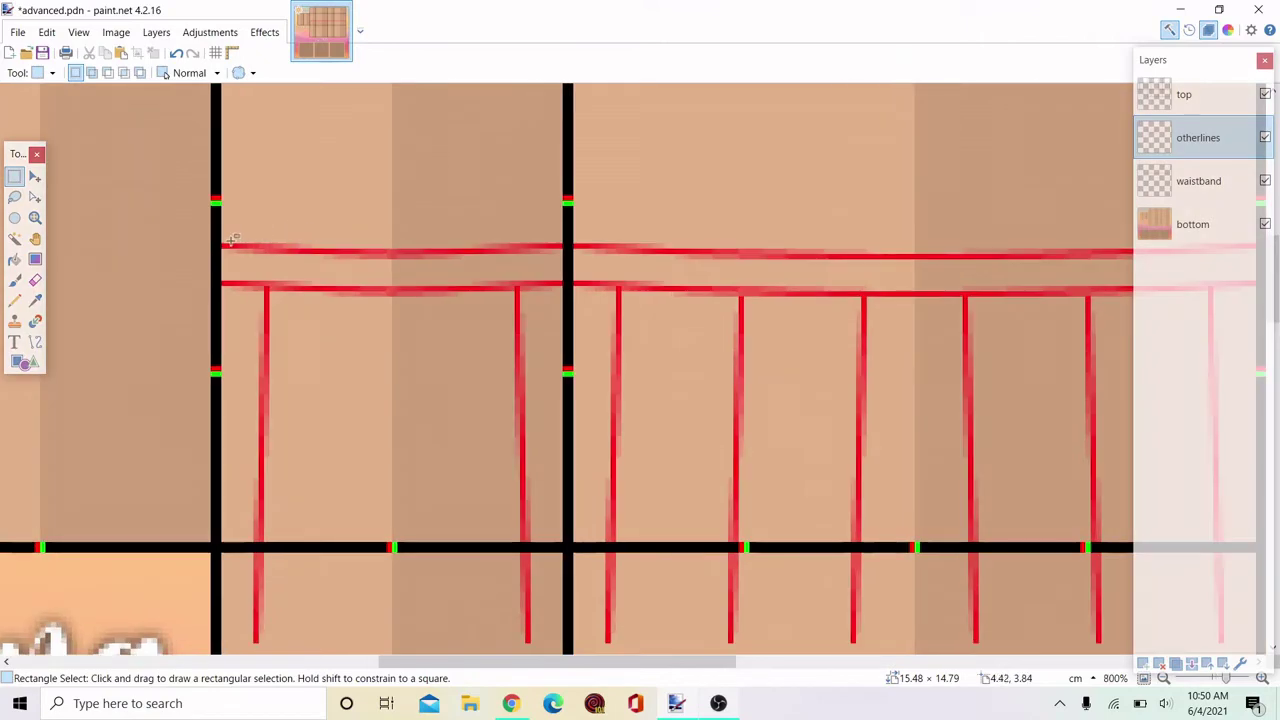
{"action": "left_click_drag", "start_coordinate": [219, 243], "coordinate": [866, 520]}
{"action": "scroll", "coordinate": [358, 336], "scroll_direction": "down", "scroll_amount": 4}
{"action": "scroll", "coordinate": [771, 467], "scroll_direction": "up", "scroll_amount": 5}
{"action": "scroll", "coordinate": [826, 488], "scroll_direction": "down", "scroll_amount": 3}
Place a copy of the selected vertical lines on the second narrow and wide panels at the same height and original size.
{"action": "key", "text": "ctrl+c"}
{"action": "key", "text": "ctrl+v"}
{"action": "left_click_drag", "start_coordinate": [266, 394], "coordinate": [1104, 306]}
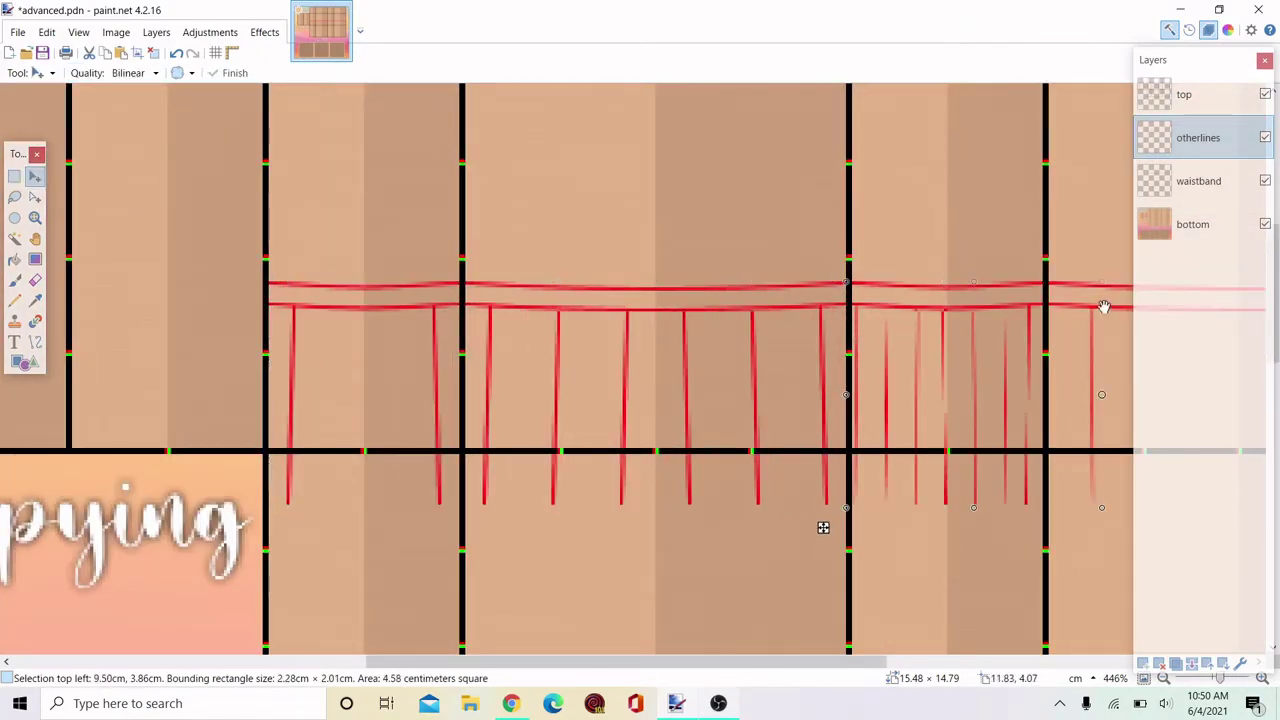
{"action": "key", "text": "ctrl+z"}
{"action": "left_click_drag", "start_coordinate": [612, 314], "coordinate": [1180, 317]}
{"action": "scroll", "coordinate": [914, 306], "scroll_direction": "up", "scroll_amount": 5}
{"action": "left_click_drag", "start_coordinate": [912, 306], "coordinate": [954, 310]}
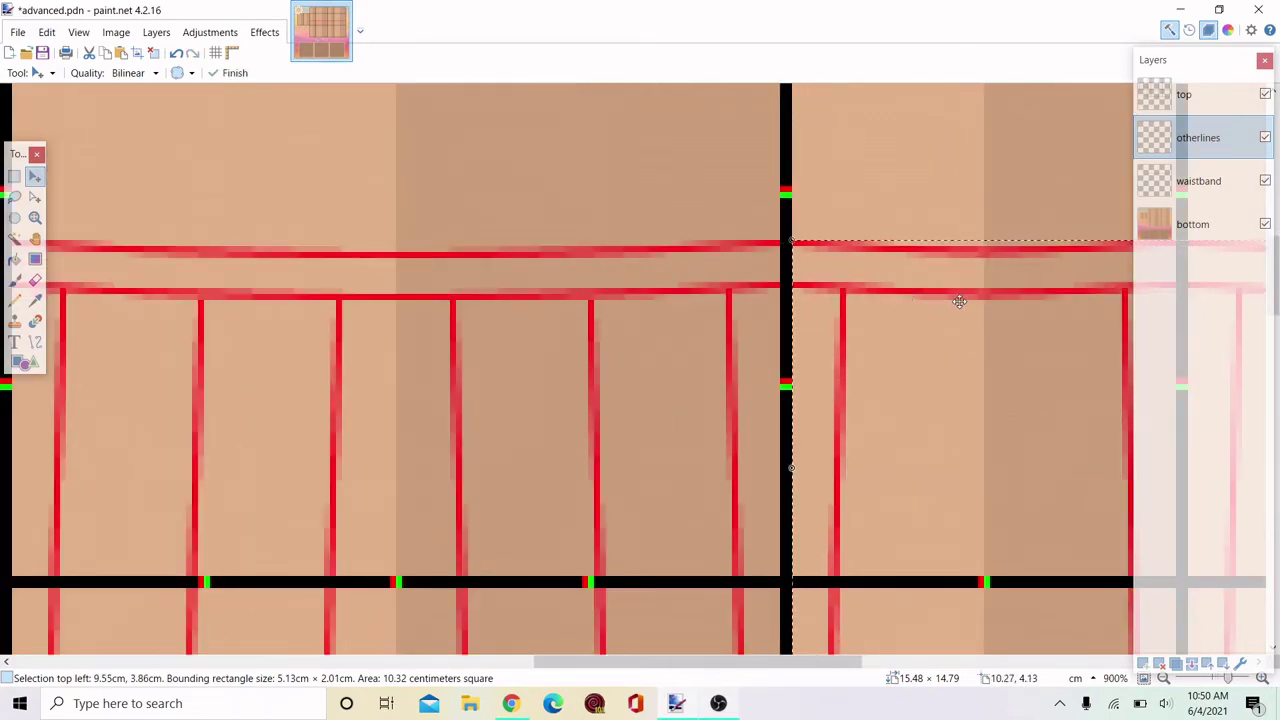
{"action": "scroll", "coordinate": [959, 302], "scroll_direction": "down", "scroll_amount": 5}
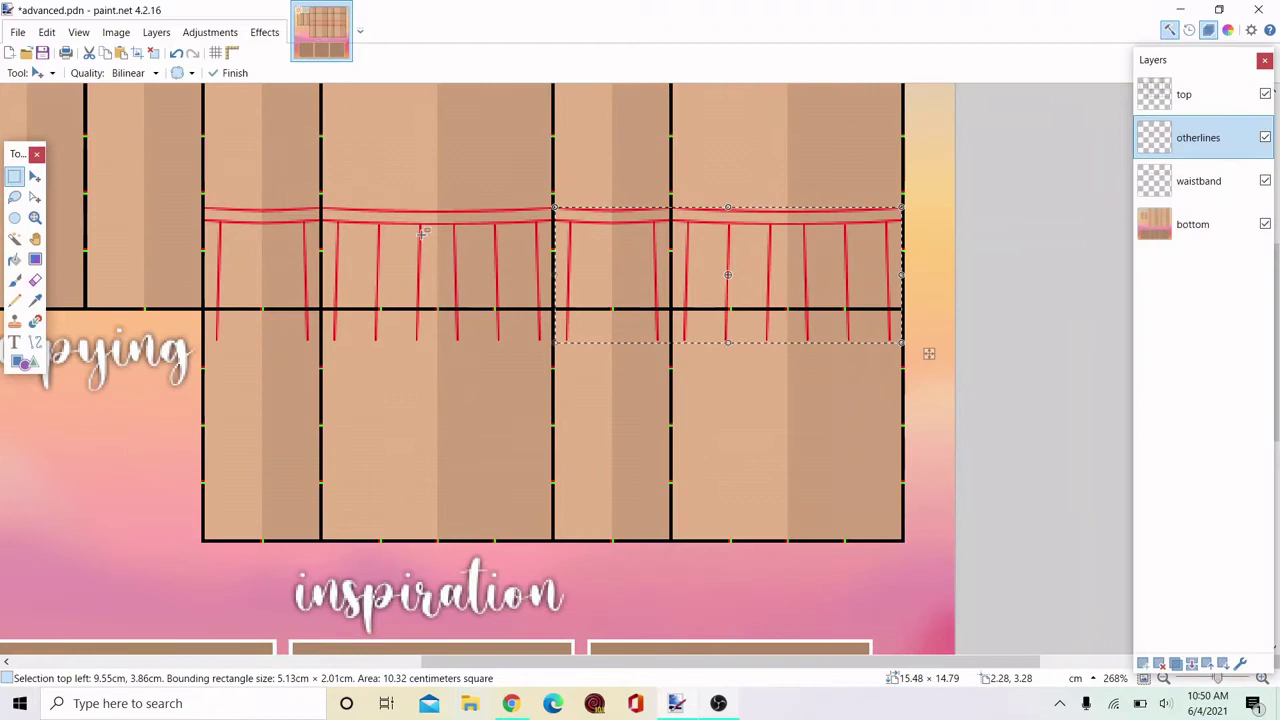
{"action": "left_click", "coordinate": [15, 176]}
Add a new layer above otherlines and name it bubble.
{"action": "scroll", "coordinate": [638, 276], "scroll_direction": "down", "scroll_amount": 1}
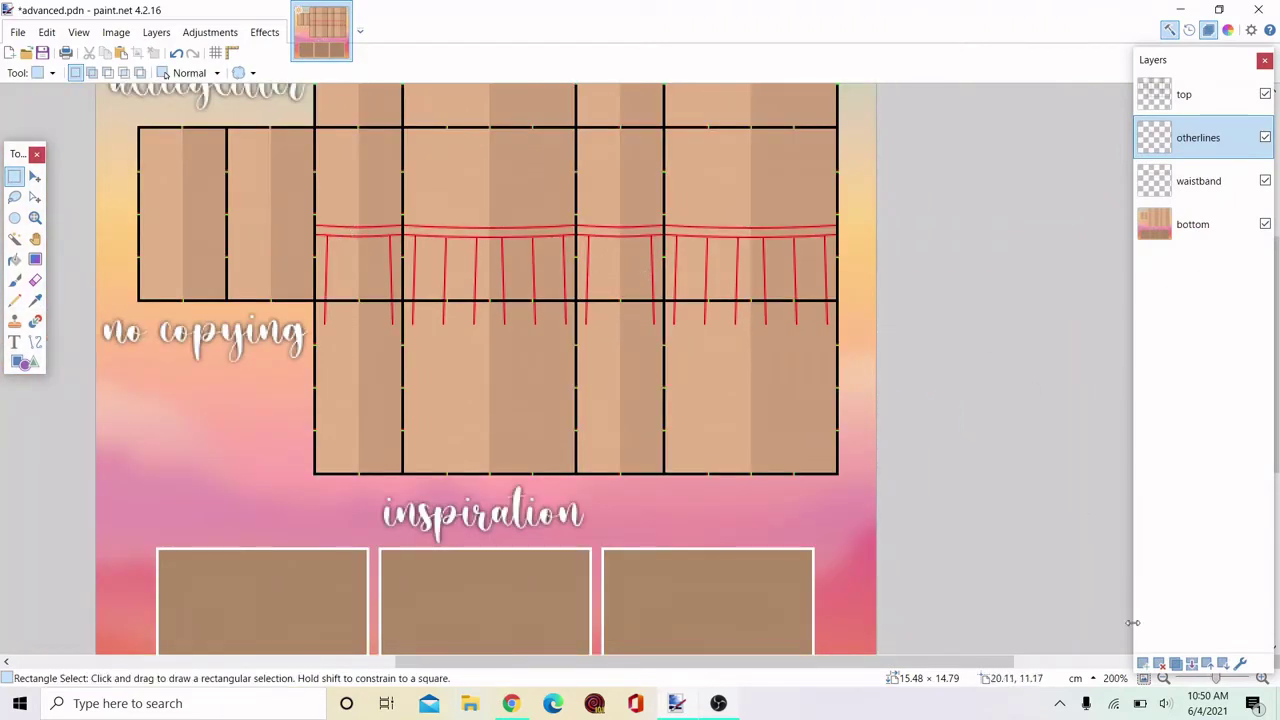
{"action": "key", "text": "ctrl+shift+n"}
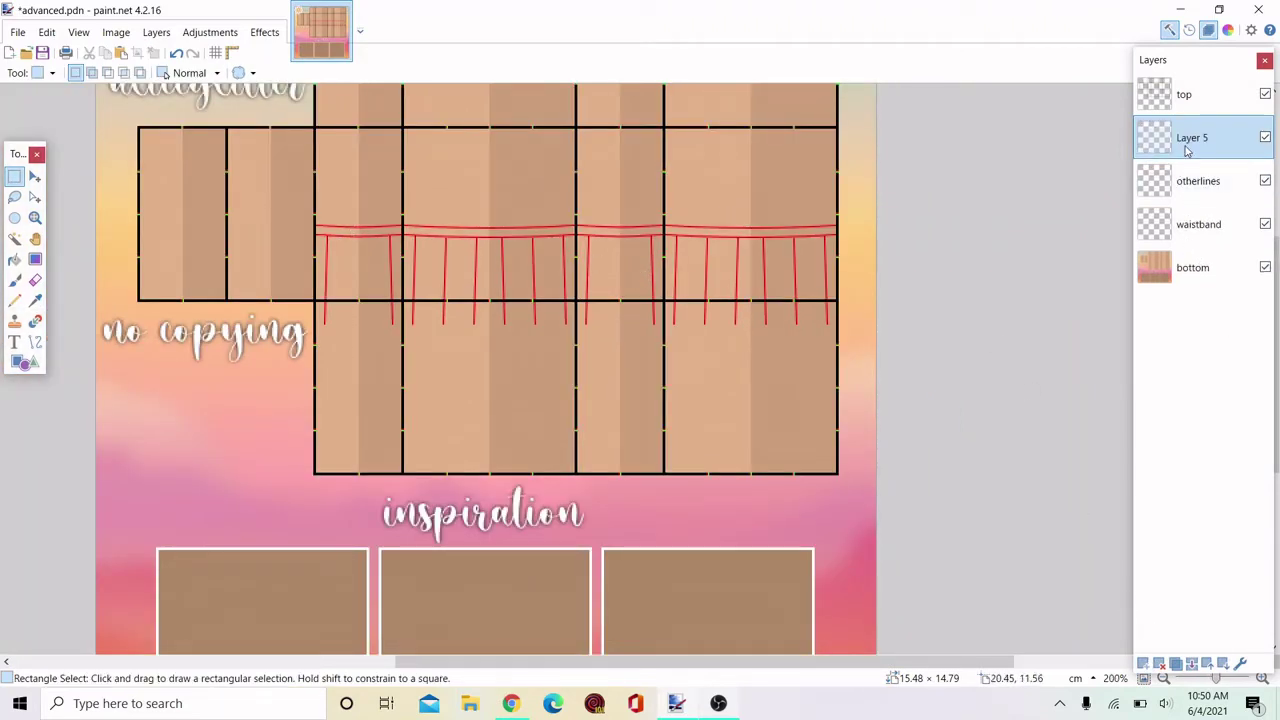
{"action": "double_click", "coordinate": [1184, 143]}
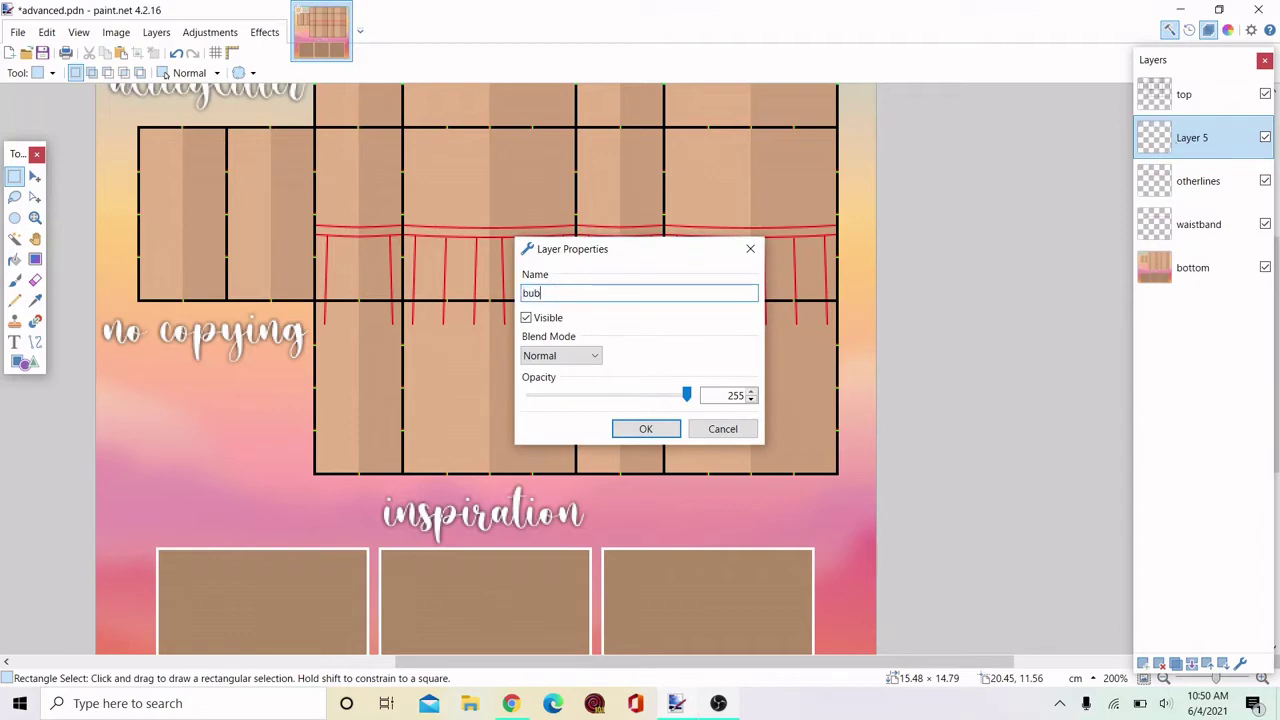
{"action": "key", "text": "Return"}
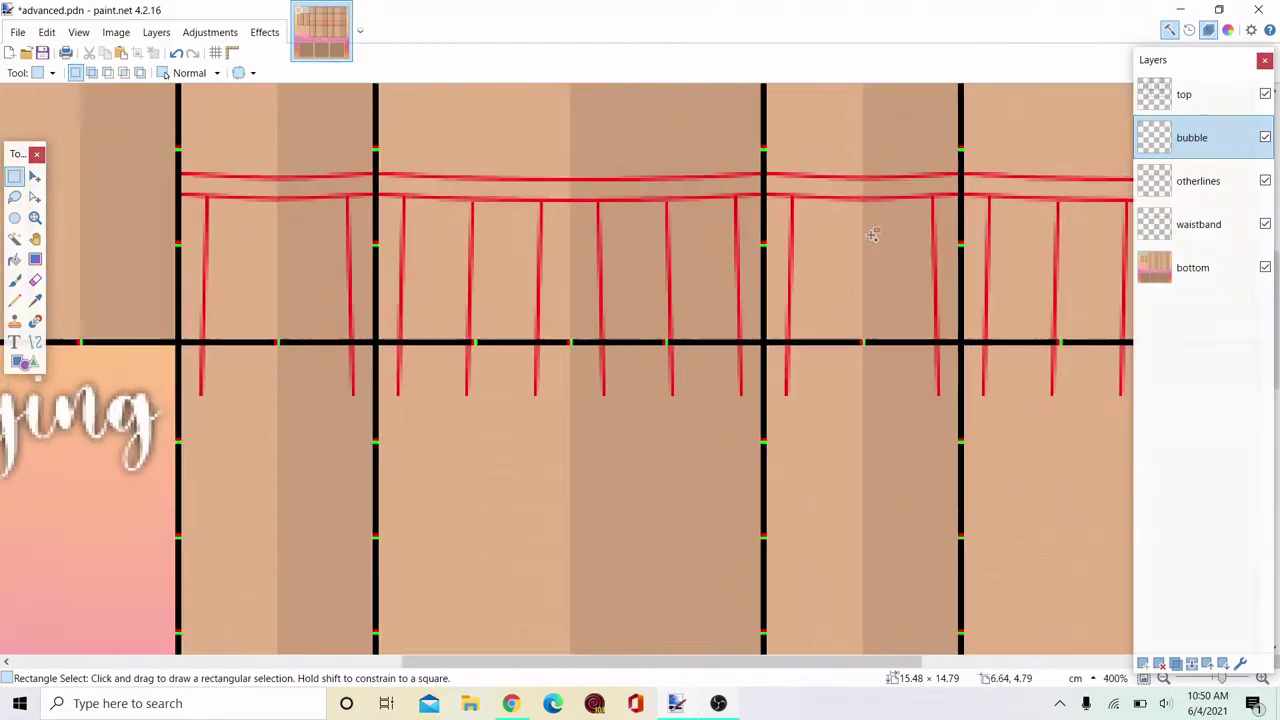
{"action": "scroll", "coordinate": [349, 400], "scroll_direction": "up", "scroll_amount": 4}
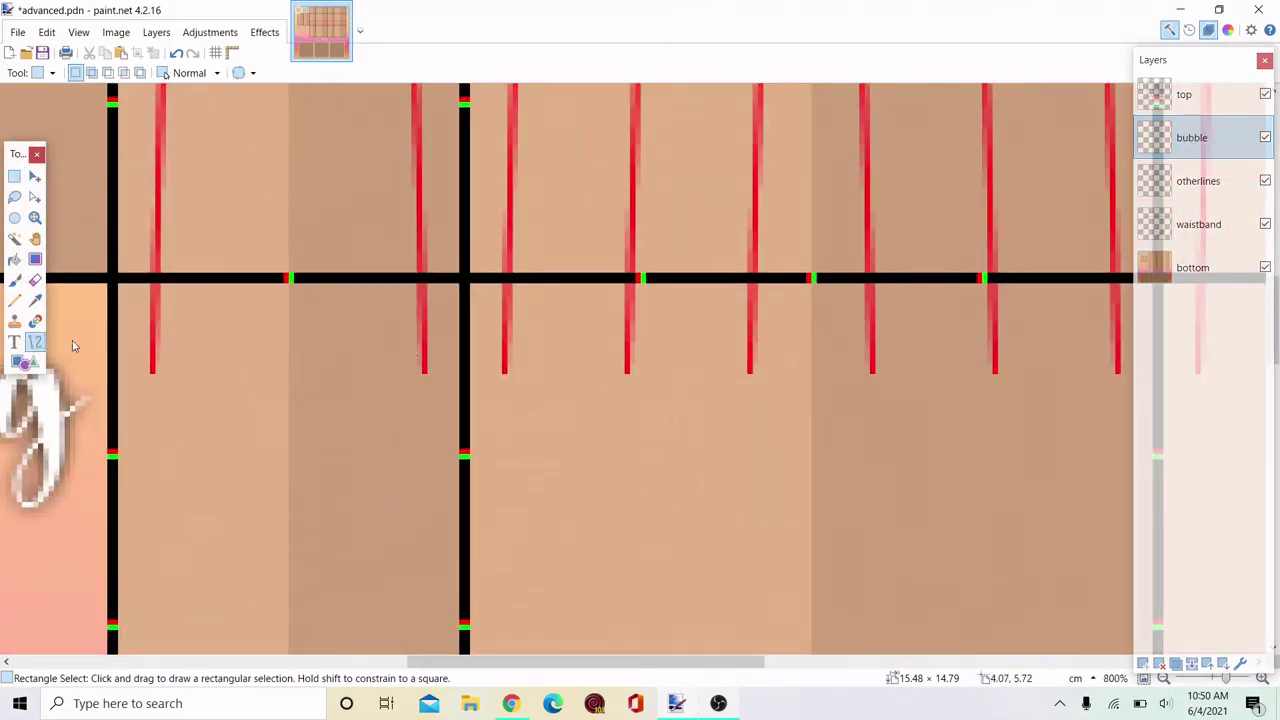
{"action": "scroll", "coordinate": [195, 337], "scroll_direction": "down", "scroll_amount": 3}
{"action": "scroll", "coordinate": [854, 317], "scroll_direction": "up", "scroll_amount": 2}
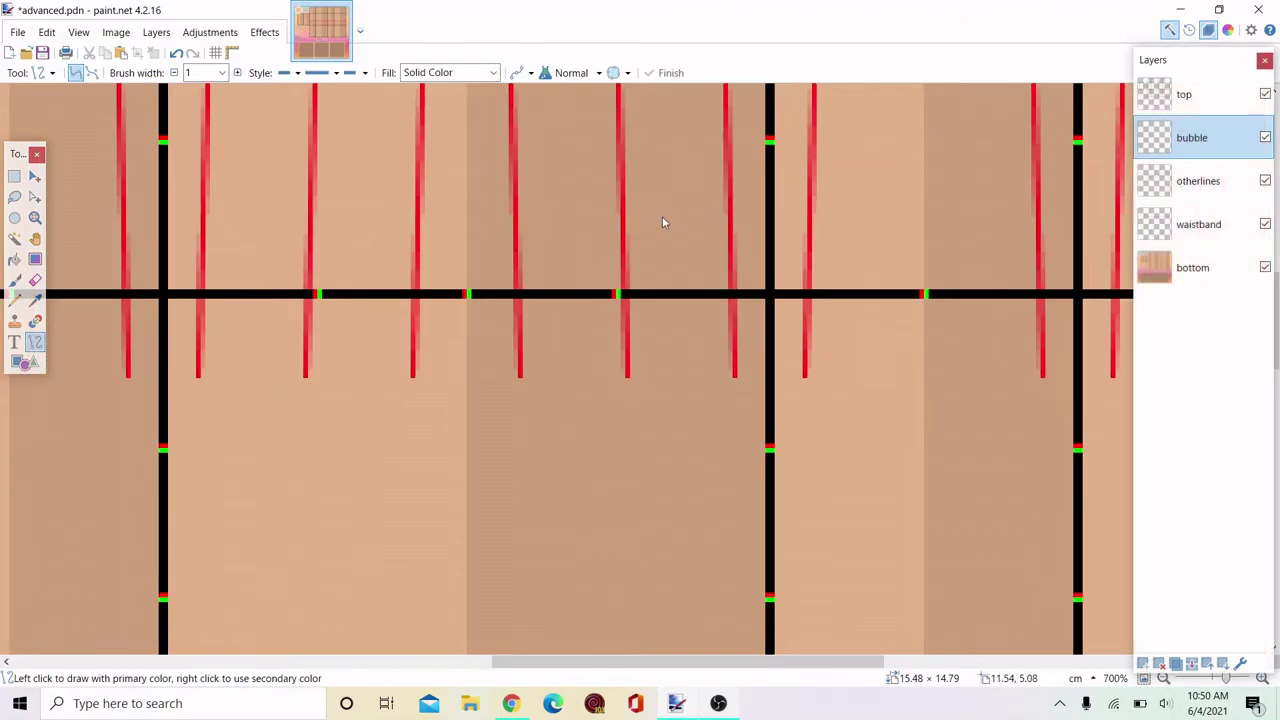
{"action": "left_click", "coordinate": [14, 176]}
{"action": "key", "text": "alt+Page_Down"}
{"action": "scroll", "coordinate": [491, 214], "scroll_direction": "down", "scroll_amount": 5}
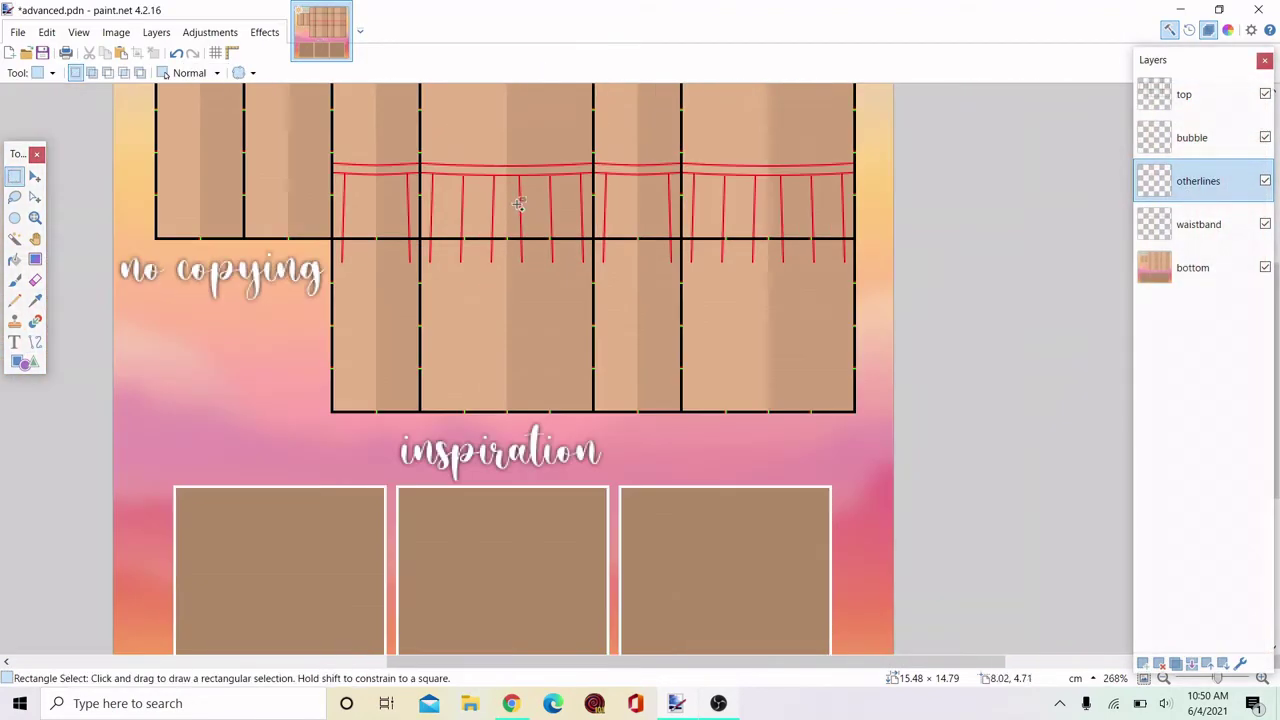
{"action": "scroll", "coordinate": [214, 330], "scroll_direction": "up", "scroll_amount": 7}
{"action": "left_click_drag", "start_coordinate": [189, 346], "coordinate": [1265, 640]}
{"action": "scroll", "coordinate": [611, 457], "scroll_direction": "down", "scroll_amount": 5}
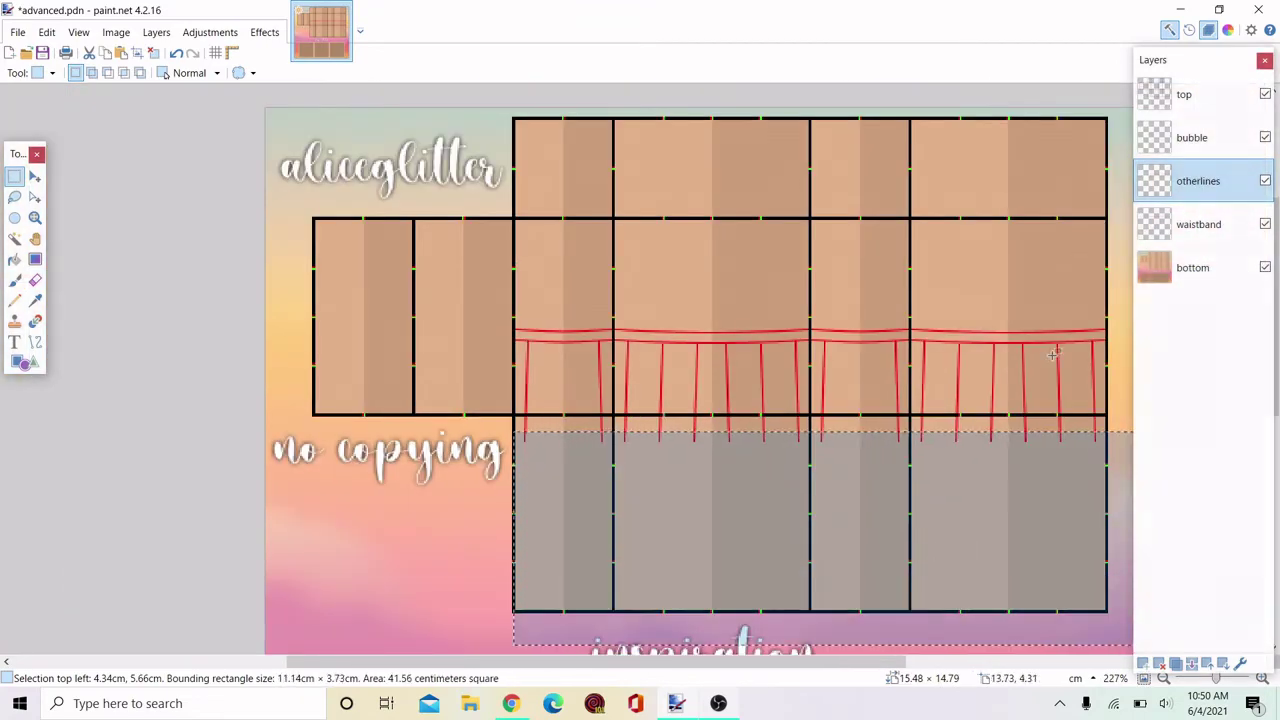
{"action": "left_click", "coordinate": [1052, 355]}
{"action": "key", "text": "alt+Page_Up"}
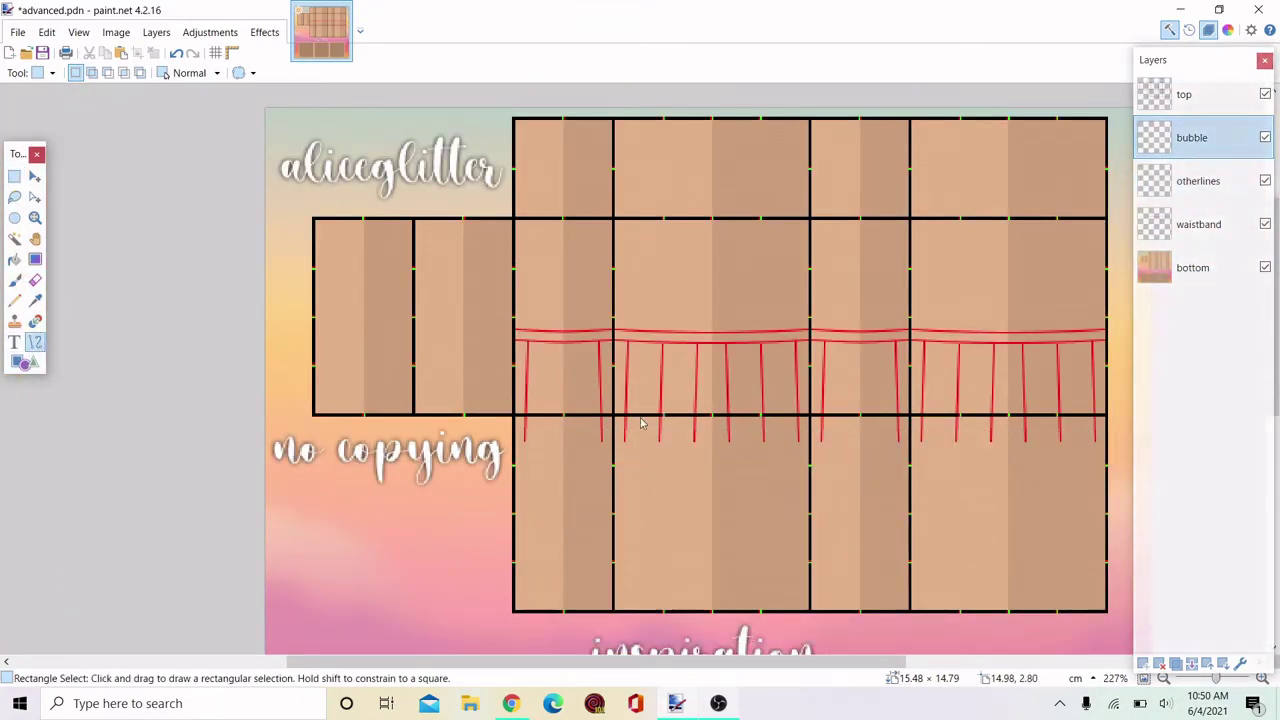
On the bubble layer, draw a sagging curve about 0.32 cm long from the first wide panel's third vertical line to its shading boundary.
{"action": "key", "text": "o"}
{"action": "scroll", "coordinate": [642, 424], "scroll_direction": "up", "scroll_amount": 10}
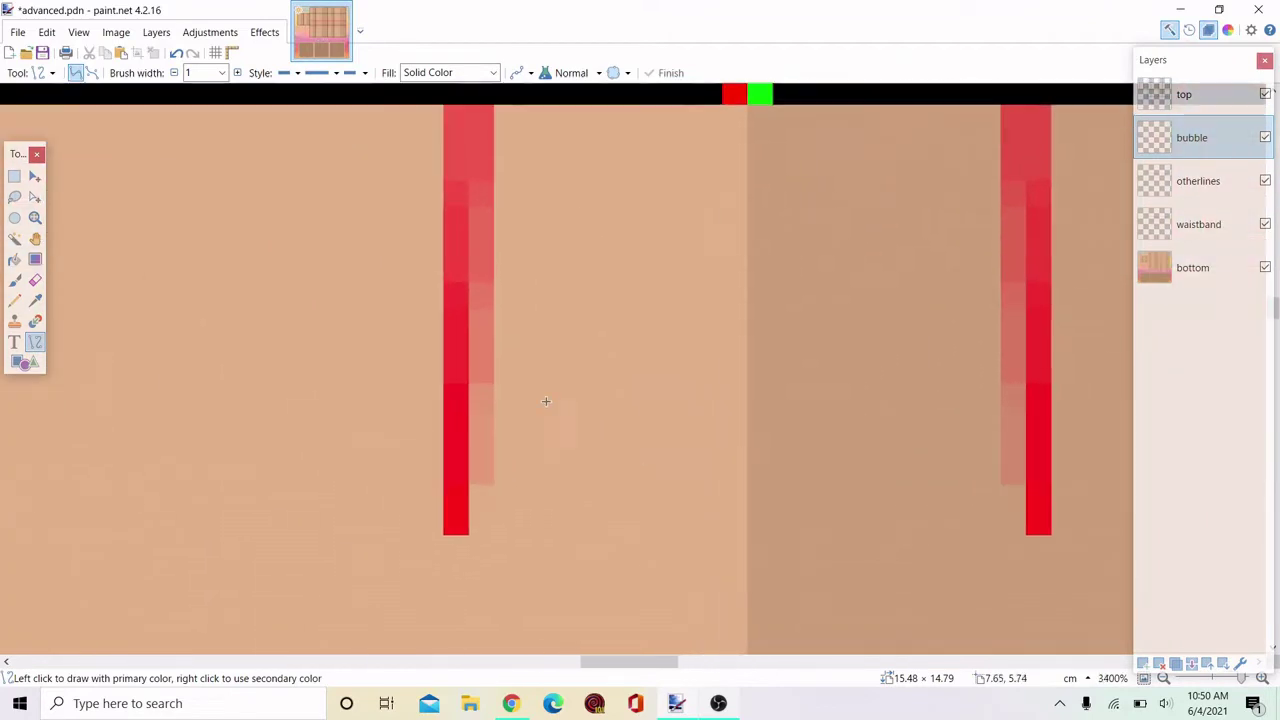
{"action": "left_click_drag", "start_coordinate": [461, 362], "coordinate": [533, 370]}
{"action": "key", "text": "ctrl+z"}
{"action": "scroll", "coordinate": [414, 446], "scroll_direction": "down", "scroll_amount": 3}
{"action": "scroll", "coordinate": [448, 463], "scroll_direction": "up", "scroll_amount": 3}
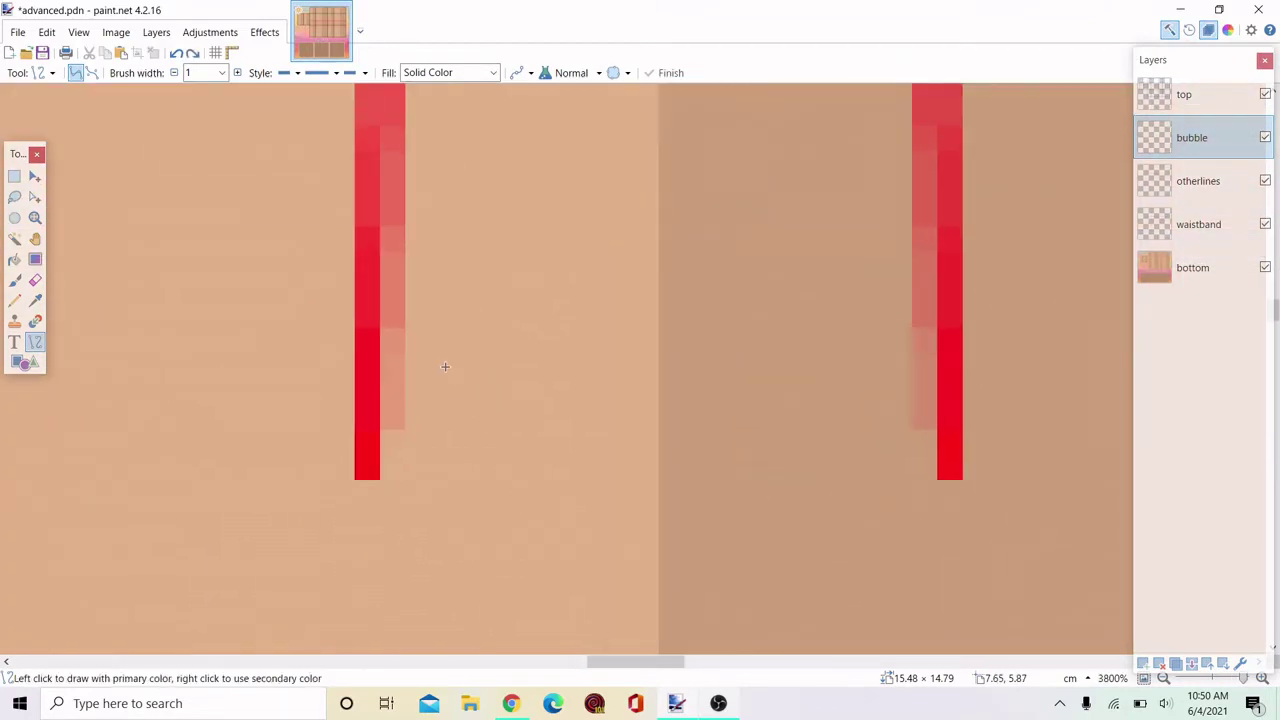
{"action": "left_click_drag", "start_coordinate": [360, 314], "coordinate": [644, 366]}
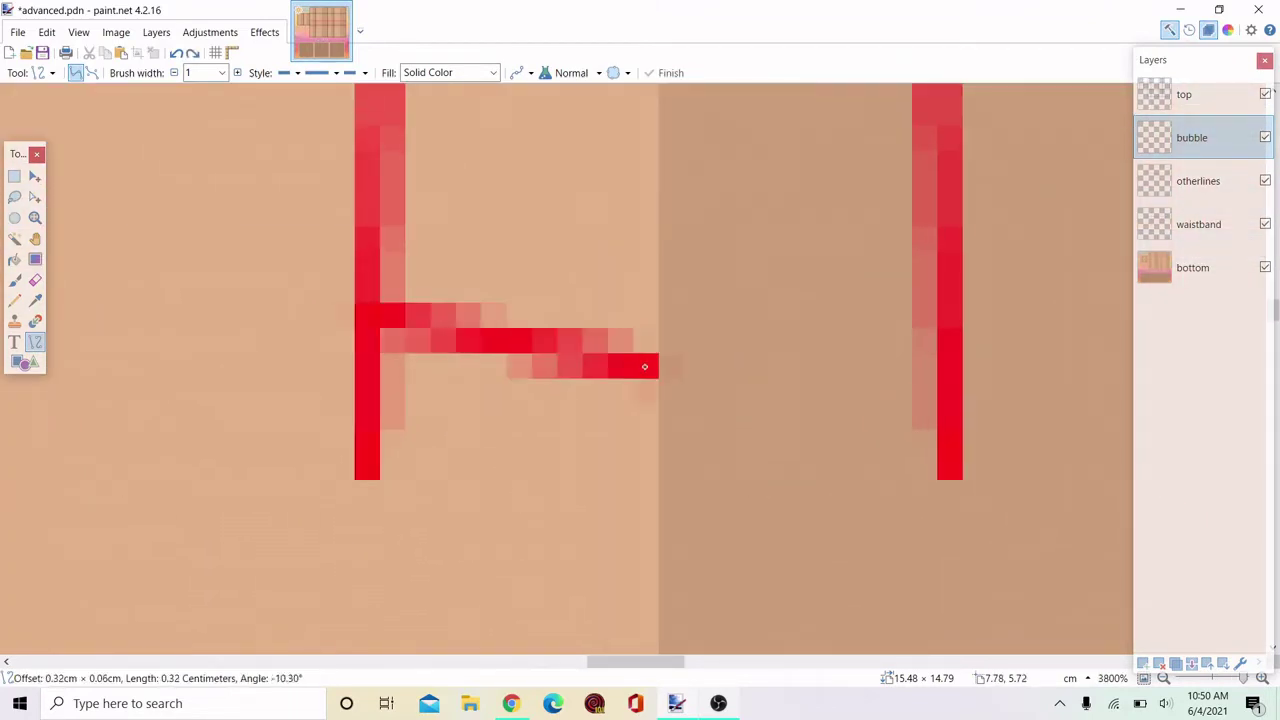
{"action": "left_click_drag", "start_coordinate": [453, 343], "coordinate": [451, 352]}
{"action": "left_click_drag", "start_coordinate": [552, 349], "coordinate": [373, 377]}
{"action": "key", "text": "Return"}
Draw a sagging curve about 0.62 cm long between the wide panel's second and third vertical lines.
{"action": "scroll", "coordinate": [659, 342], "scroll_direction": "down", "scroll_amount": 5}
{"action": "scroll", "coordinate": [573, 338], "scroll_direction": "up", "scroll_amount": 5}
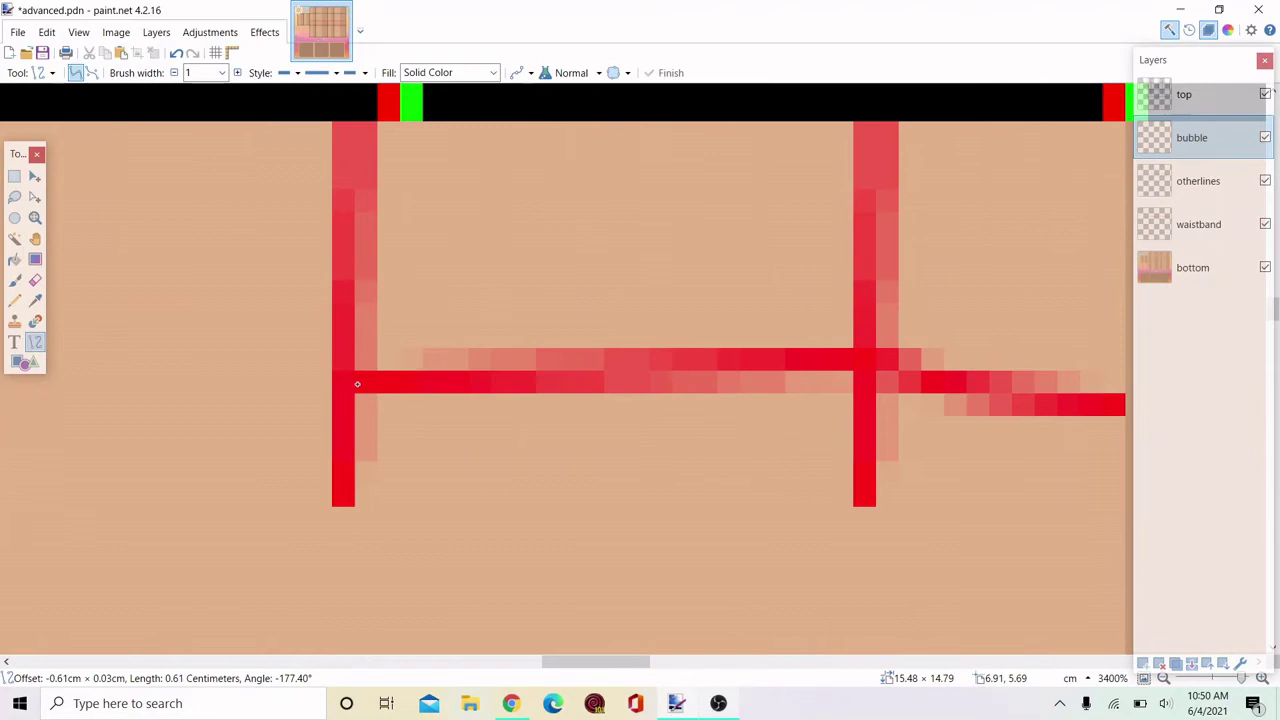
{"action": "left_click_drag", "start_coordinate": [697, 365], "coordinate": [698, 382]}
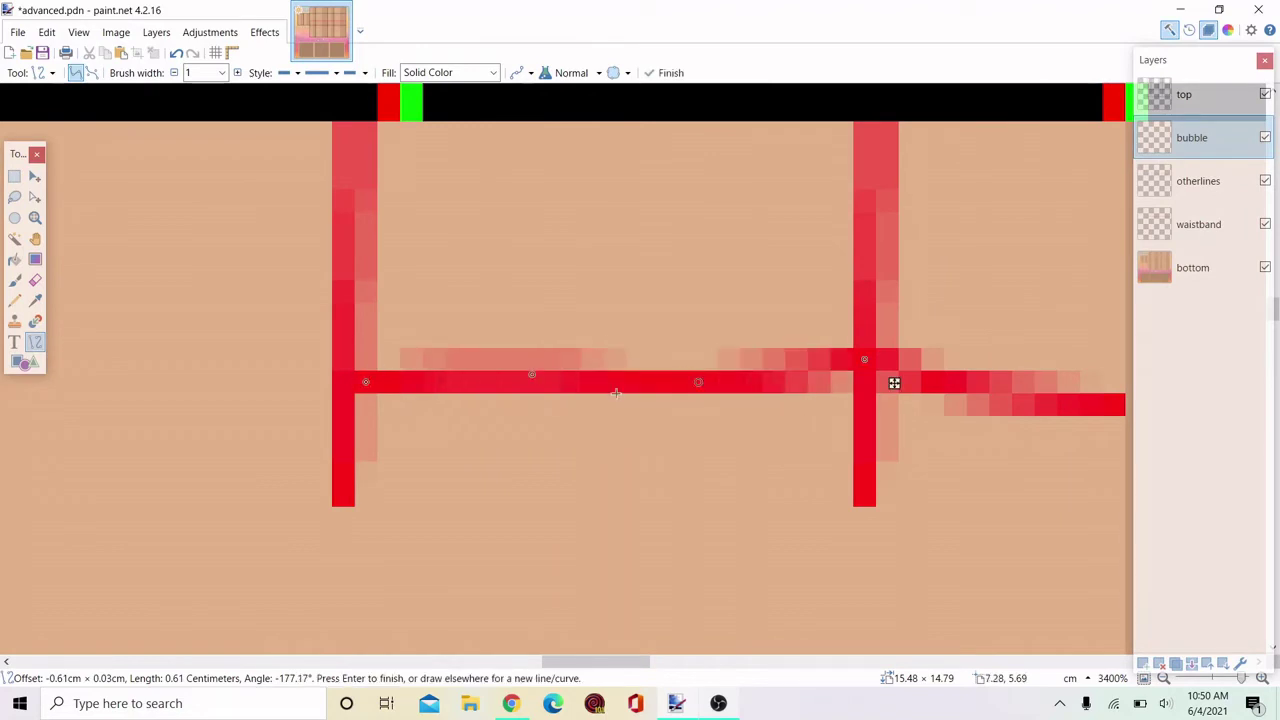
{"action": "left_click_drag", "start_coordinate": [540, 378], "coordinate": [532, 387]}
{"action": "left_click_drag", "start_coordinate": [362, 384], "coordinate": [359, 363]}
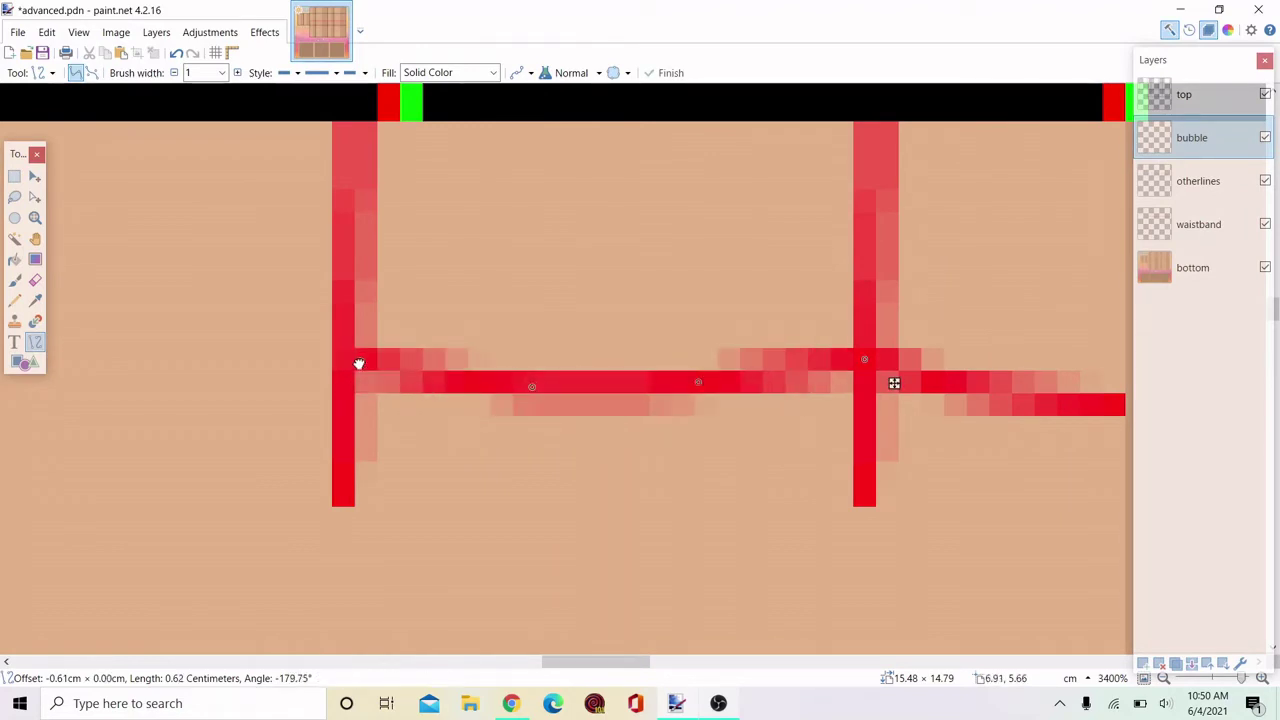
{"action": "left_click_drag", "start_coordinate": [531, 388], "coordinate": [532, 395]}
{"action": "left_click_drag", "start_coordinate": [701, 381], "coordinate": [706, 391]}
{"action": "scroll", "coordinate": [583, 303], "scroll_direction": "down", "scroll_amount": 5}
{"action": "scroll", "coordinate": [480, 300], "scroll_direction": "up", "scroll_amount": 3}
{"action": "scroll", "coordinate": [529, 320], "scroll_direction": "up", "scroll_amount": 2}
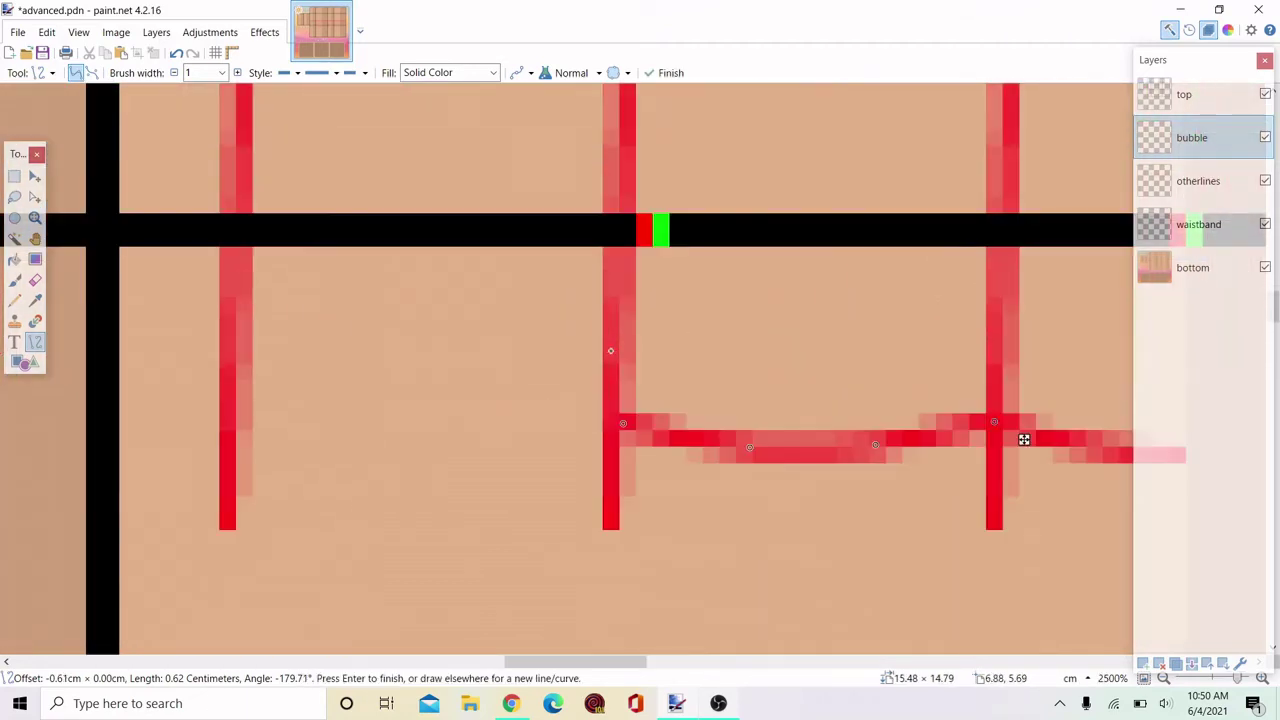
{"action": "key", "text": "Return"}
{"action": "left_click_drag", "start_coordinate": [610, 422], "coordinate": [285, 423]}
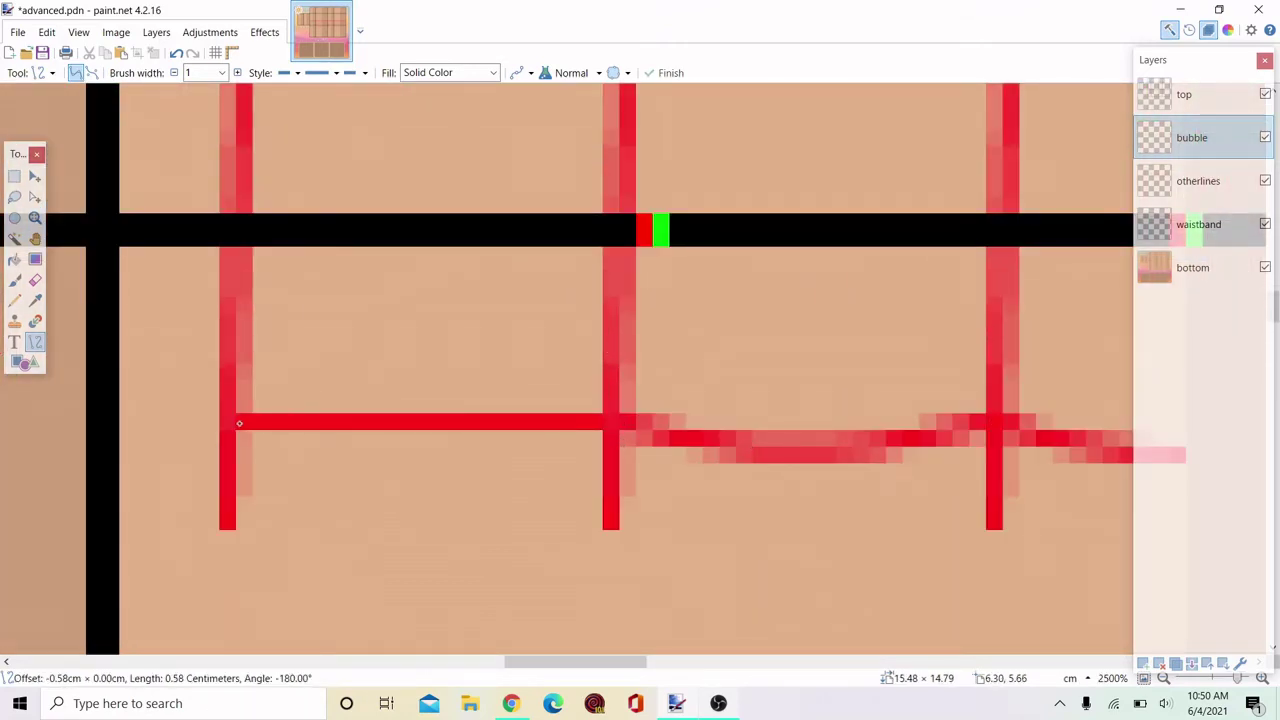
{"action": "left_click_drag", "start_coordinate": [475, 424], "coordinate": [457, 463]}
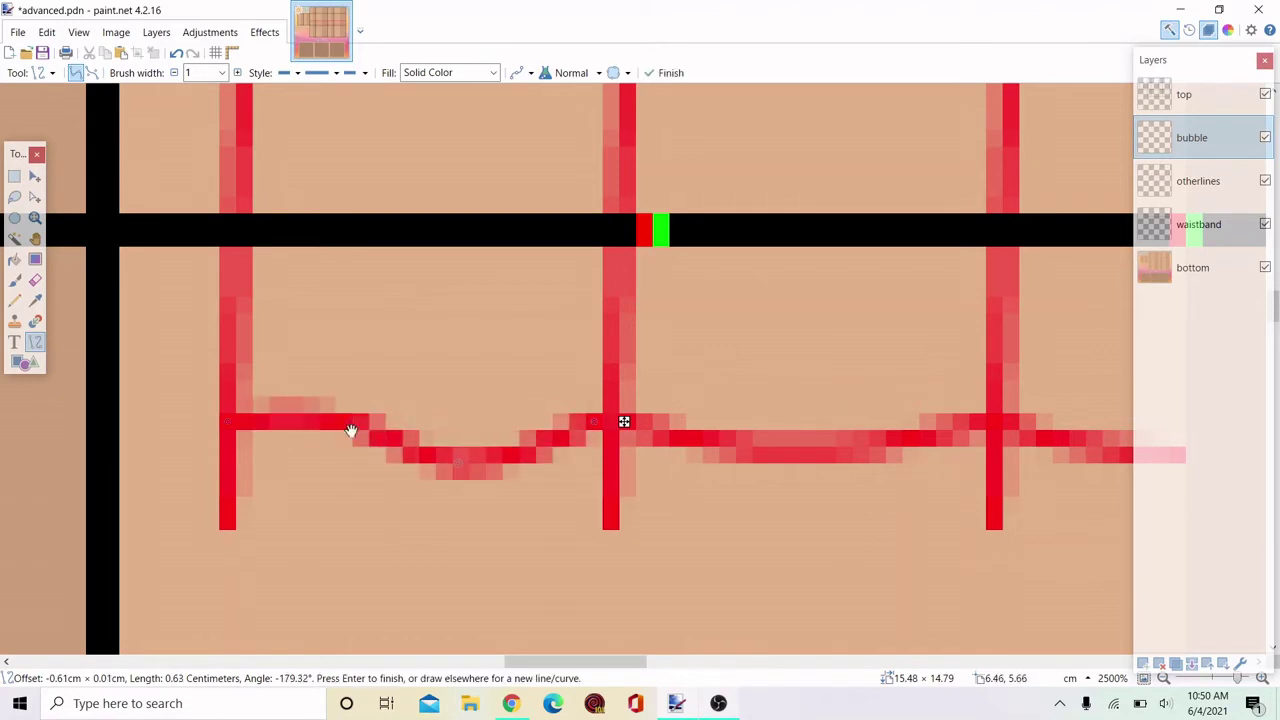
{"action": "left_click_drag", "start_coordinate": [350, 423], "coordinate": [350, 465]}
{"action": "scroll", "coordinate": [345, 438], "scroll_direction": "down", "scroll_amount": 4}
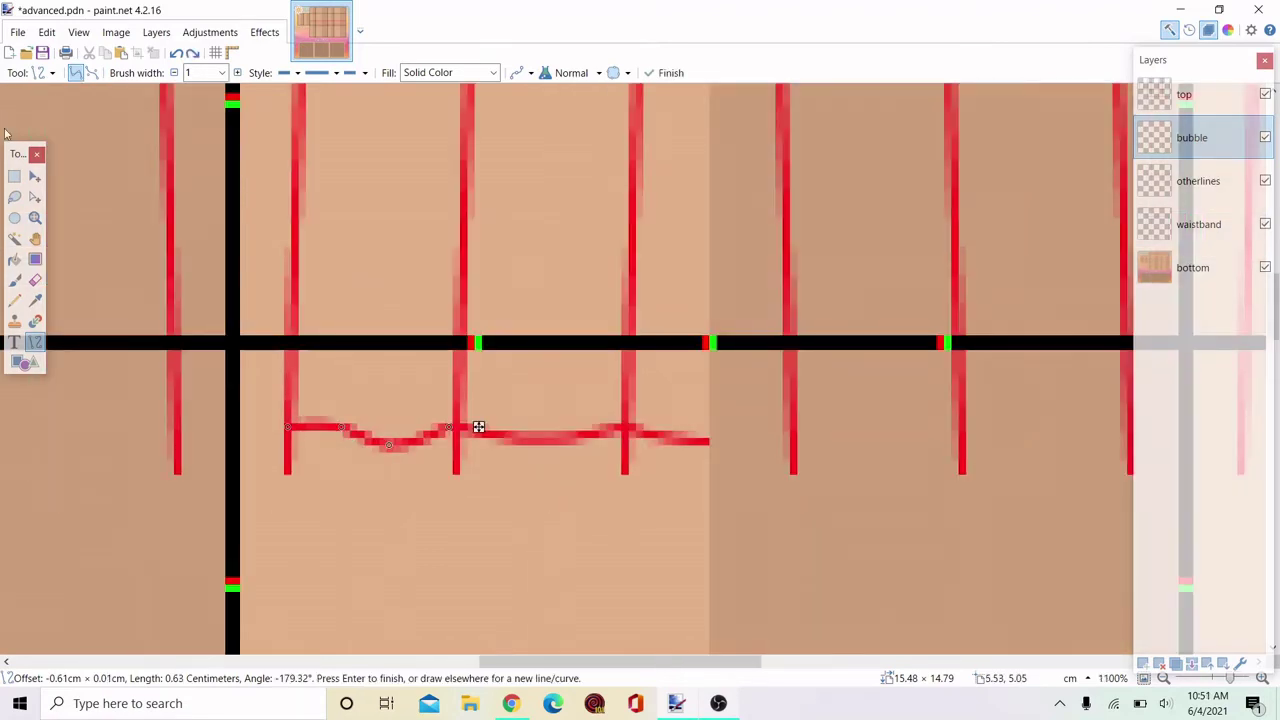
{"action": "left_click", "coordinate": [14, 178]}
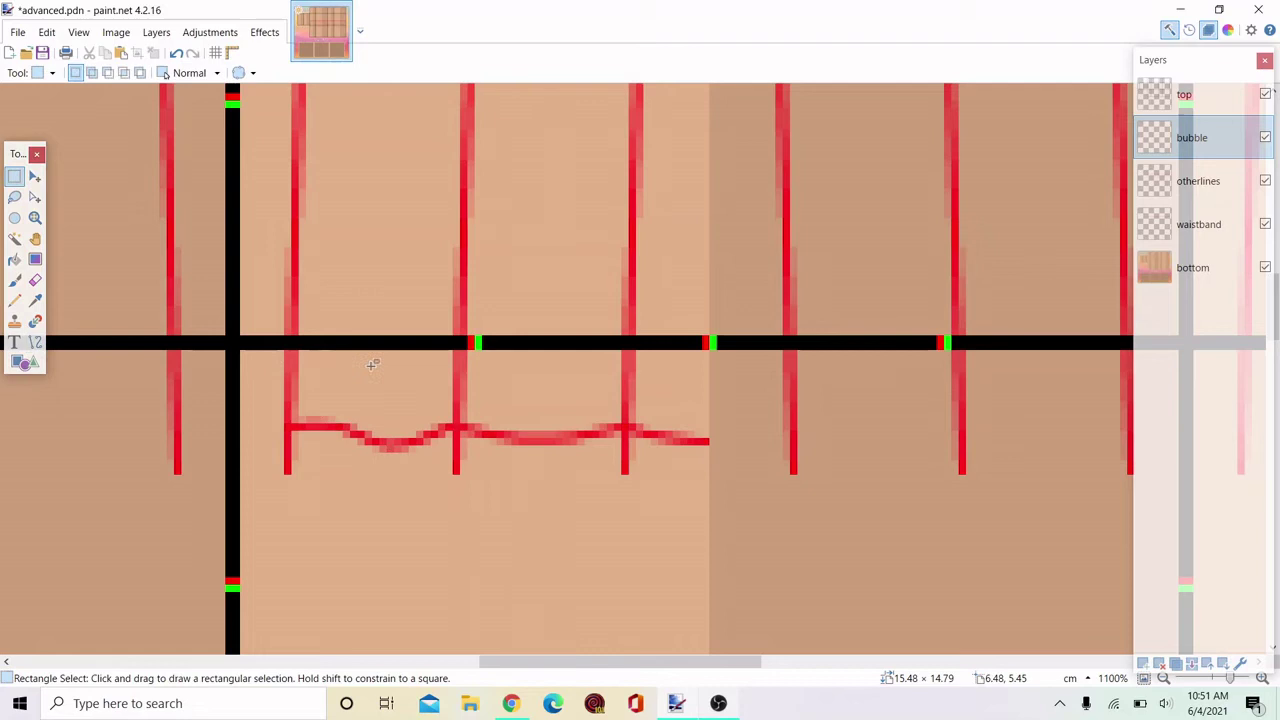
{"action": "left_click_drag", "start_coordinate": [449, 374], "coordinate": [166, 544]}
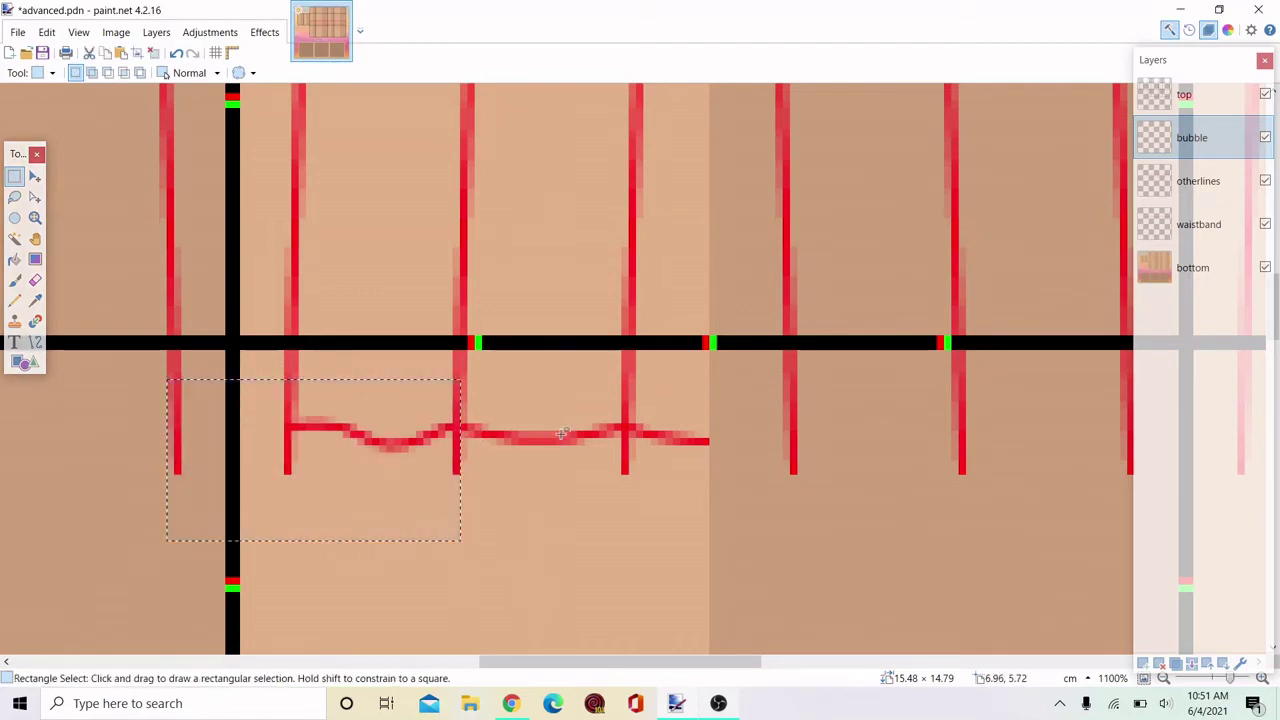
{"action": "key", "text": "Delete"}
Copy the curve, selected at about 0.58 by 0.11 cm, between the first two vertical lines and again across the wide panel's left border.
{"action": "scroll", "coordinate": [529, 452], "scroll_direction": "up", "scroll_amount": 2}
{"action": "left_click_drag", "start_coordinate": [418, 412], "coordinate": [738, 462]}
{"action": "left_click_drag", "start_coordinate": [571, 456], "coordinate": [428, 471]}
{"action": "scroll", "coordinate": [428, 471], "scroll_direction": "down", "scroll_amount": 2}
{"action": "scroll", "coordinate": [357, 395], "scroll_direction": "up", "scroll_amount": 3}
{"action": "left_click_drag", "start_coordinate": [620, 411], "coordinate": [183, 417]}
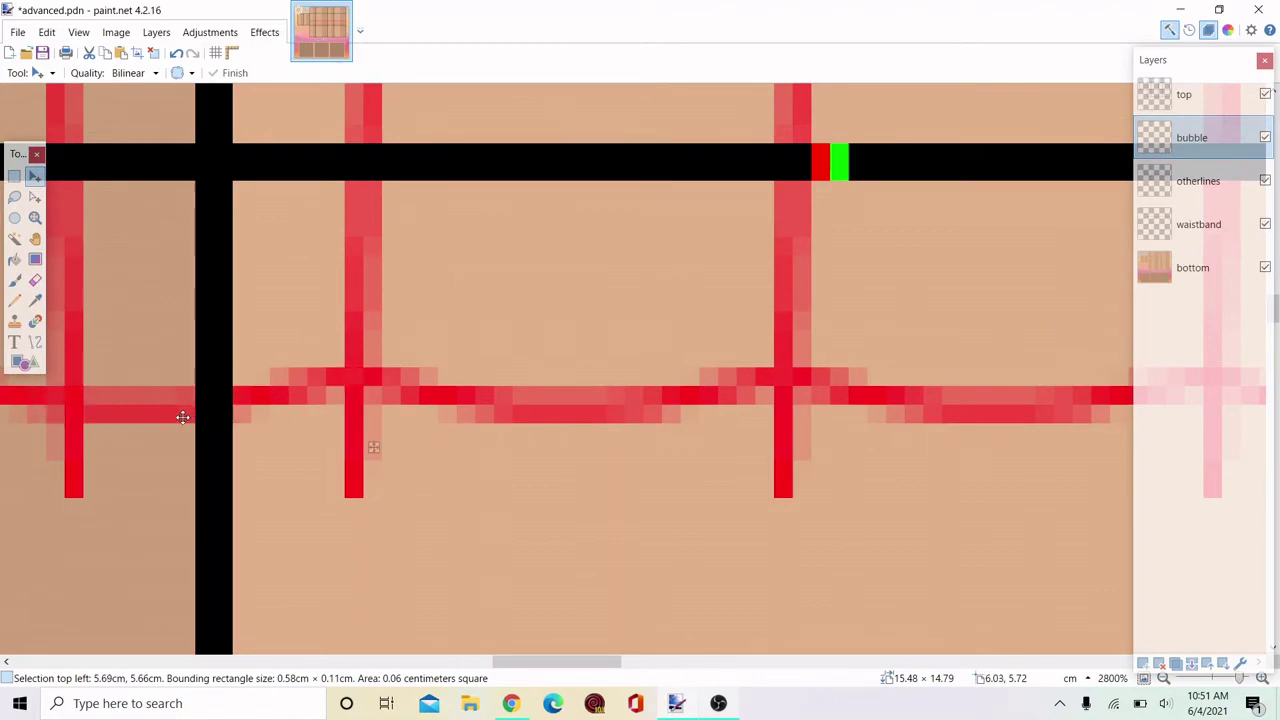
Select the part of the copied curve that overhangs onto the narrow panel and delete it.
{"action": "scroll", "coordinate": [315, 238], "scroll_direction": "down", "scroll_amount": 3}
{"action": "left_click", "coordinate": [18, 203]}
{"action": "left_click", "coordinate": [14, 175]}
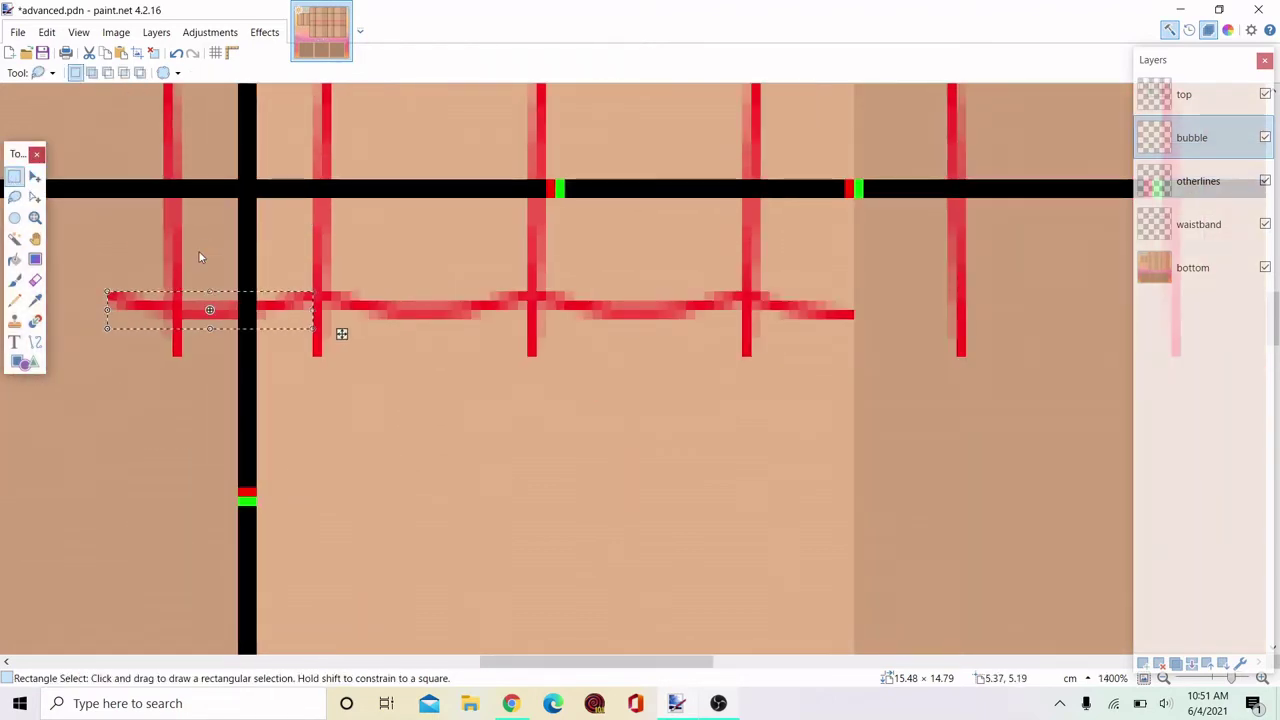
{"action": "left_click", "coordinate": [240, 235]}
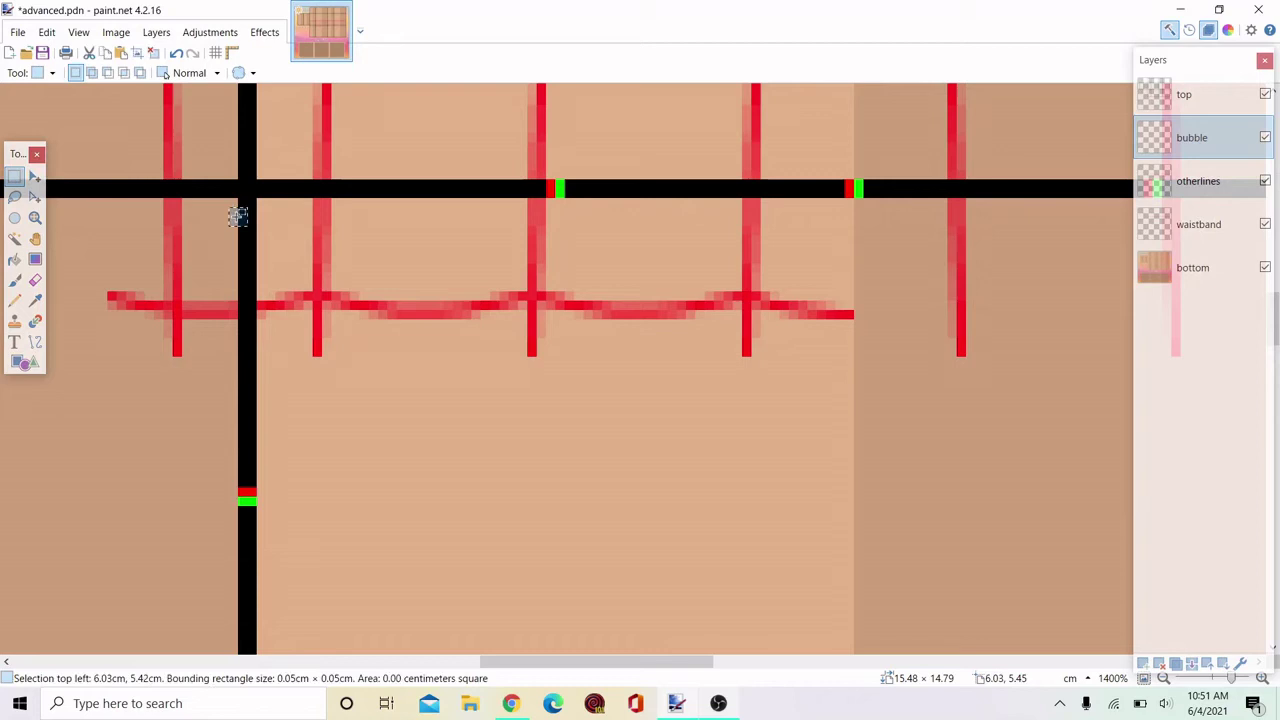
{"action": "left_click_drag", "start_coordinate": [238, 217], "coordinate": [40, 450]}
{"action": "left_click", "coordinate": [727, 243]}
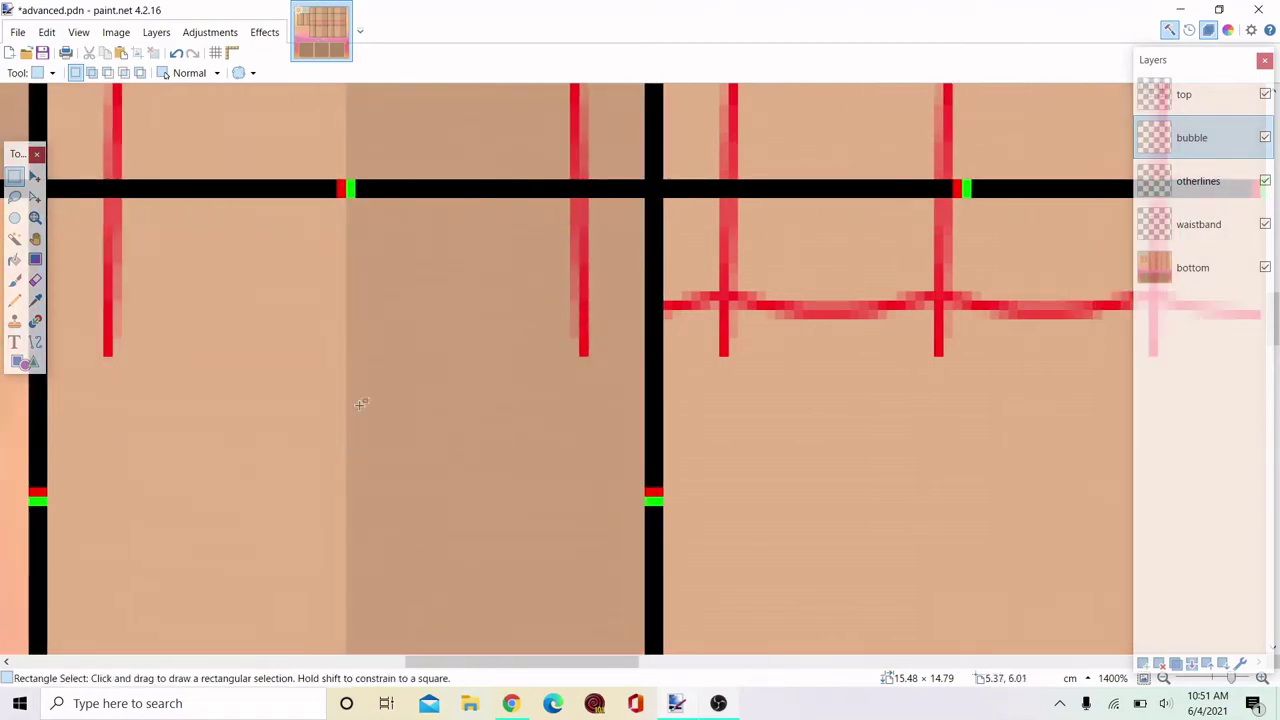
On the otherlines layer, select the wide panel's first vertical line below the curve, about 0.03 by 0.19 cm, and delete it.
{"action": "scroll", "coordinate": [727, 243], "scroll_direction": "down", "scroll_amount": 4}
{"action": "left_click", "coordinate": [1198, 181]}
{"action": "scroll", "coordinate": [562, 362], "scroll_direction": "up", "scroll_amount": 4}
{"action": "scroll", "coordinate": [562, 362], "scroll_direction": "up", "scroll_amount": 3}
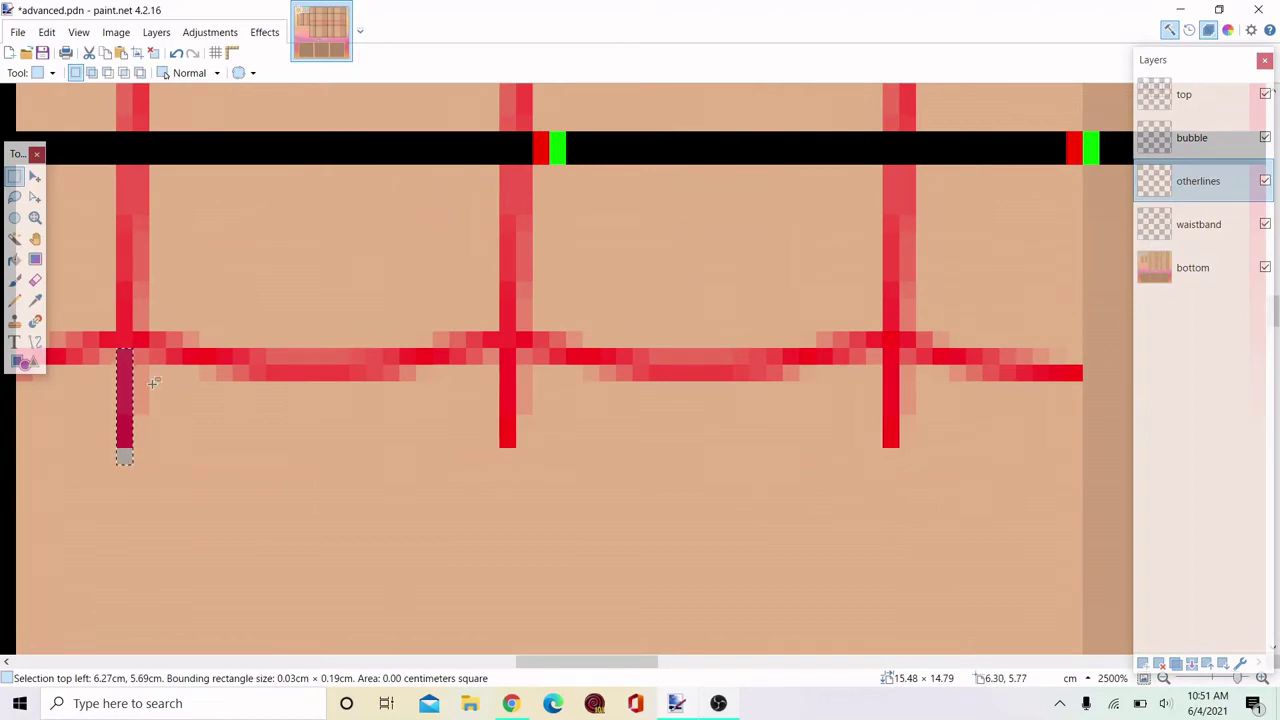
{"action": "key", "text": "Delete"}
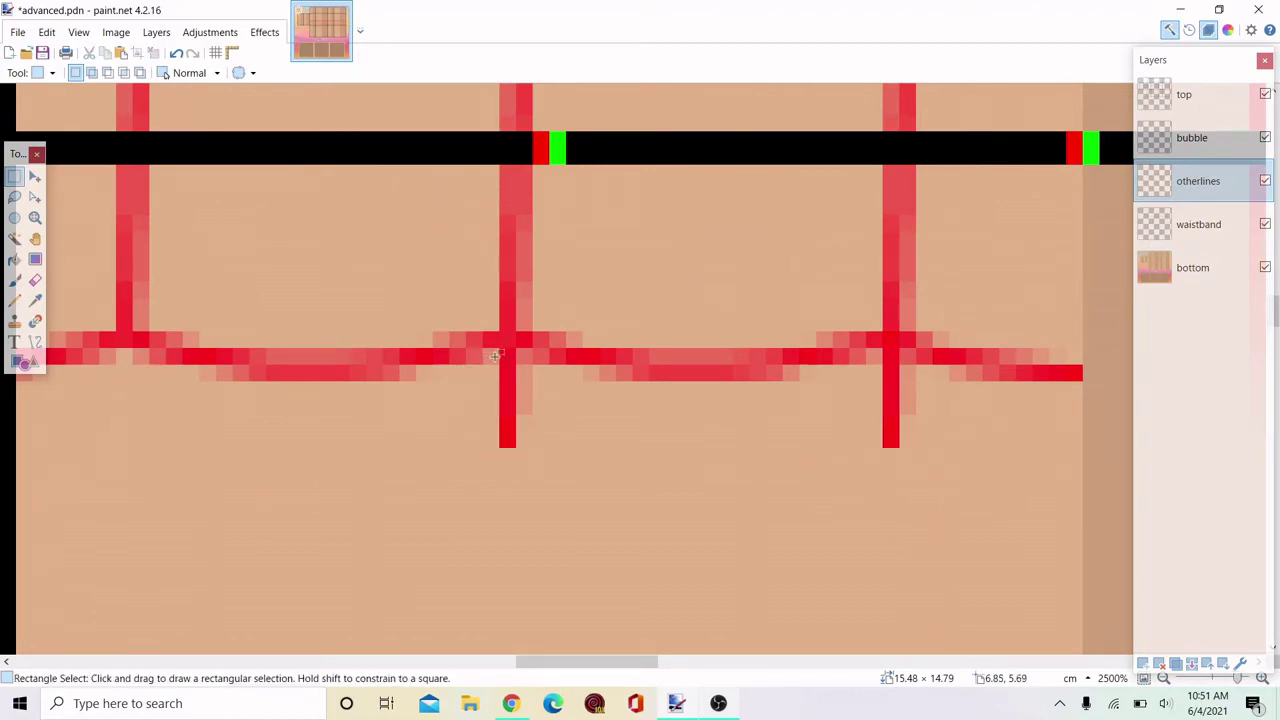
Select the wide panel's second and third vertical line ends hanging below the curves on the otherlines layer and delete them.
{"action": "mouse_move", "coordinate": [495, 356]}
{"action": "left_mouse_down"}
{"action": "mouse_move", "coordinate": [649, 447]}
{"action": "mouse_move", "coordinate": [1098, 512]}
{"action": "left_mouse_up"}
{"action": "key", "text": "Delete"}
{"action": "scroll", "coordinate": [479, 319], "scroll_direction": "down", "scroll_amount": 4}
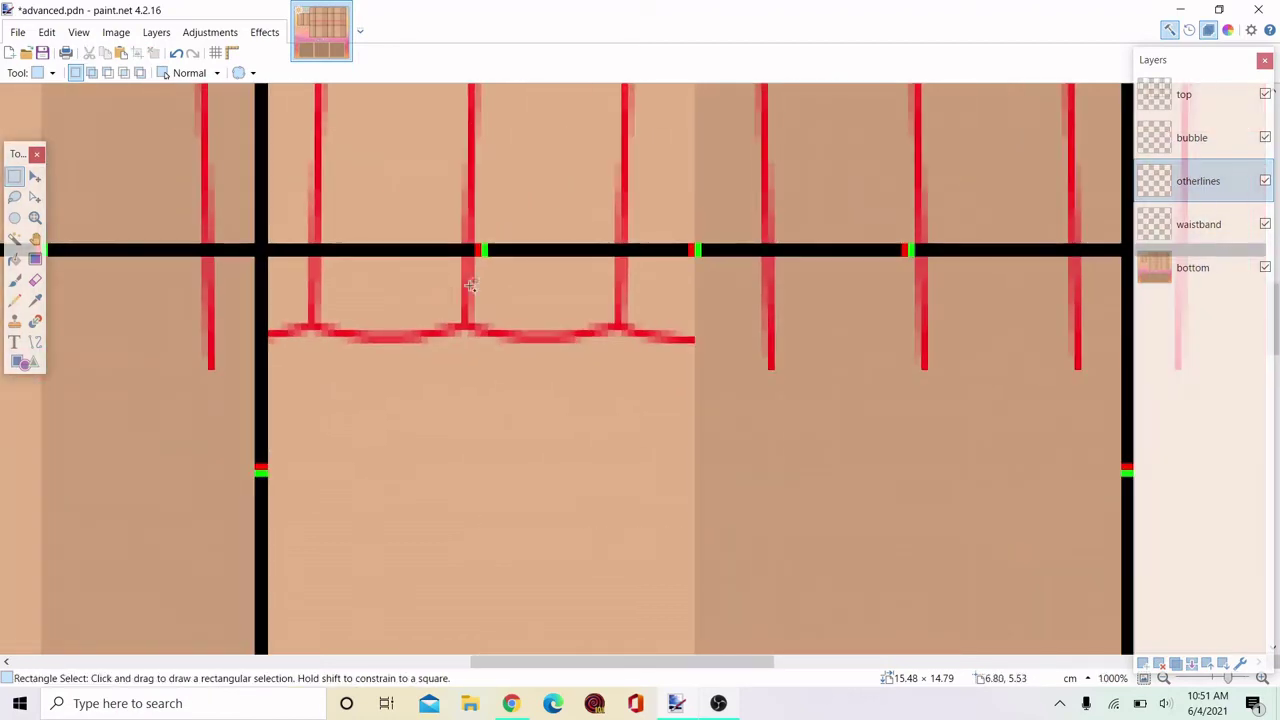
{"action": "scroll", "coordinate": [470, 285], "scroll_direction": "down", "scroll_amount": 3}
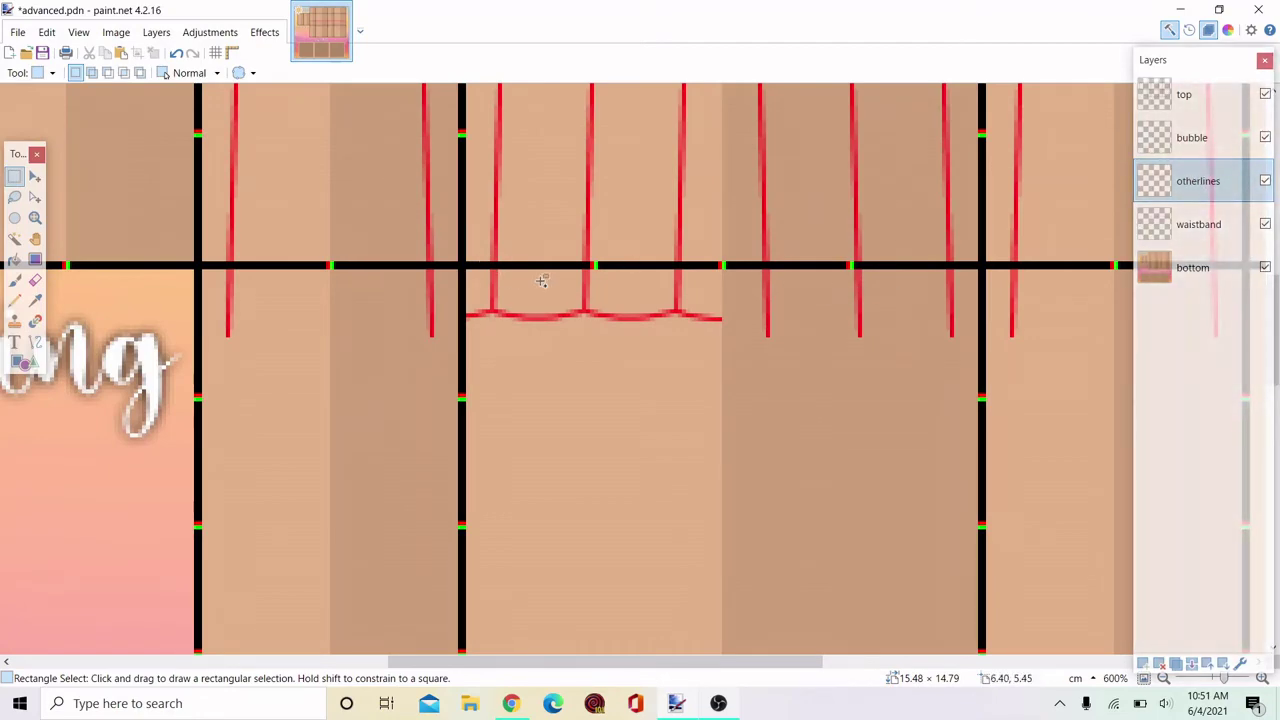
Copy the trimmed vertical lines, a 1.69 by 1.93 cm selection of the wide panel's left half, and mirror them onto its right half.
{"action": "scroll", "coordinate": [541, 281], "scroll_direction": "up", "scroll_amount": 4}
{"action": "scroll", "coordinate": [846, 400], "scroll_direction": "down", "scroll_amount": 3}
{"action": "left_click_drag", "start_coordinate": [437, 244], "coordinate": [903, 443]}
{"action": "scroll", "coordinate": [360, 390], "scroll_direction": "down", "scroll_amount": 8}
{"action": "key", "text": "ctrl+v"}
{"action": "scroll", "coordinate": [372, 360], "scroll_direction": "up", "scroll_amount": 1}
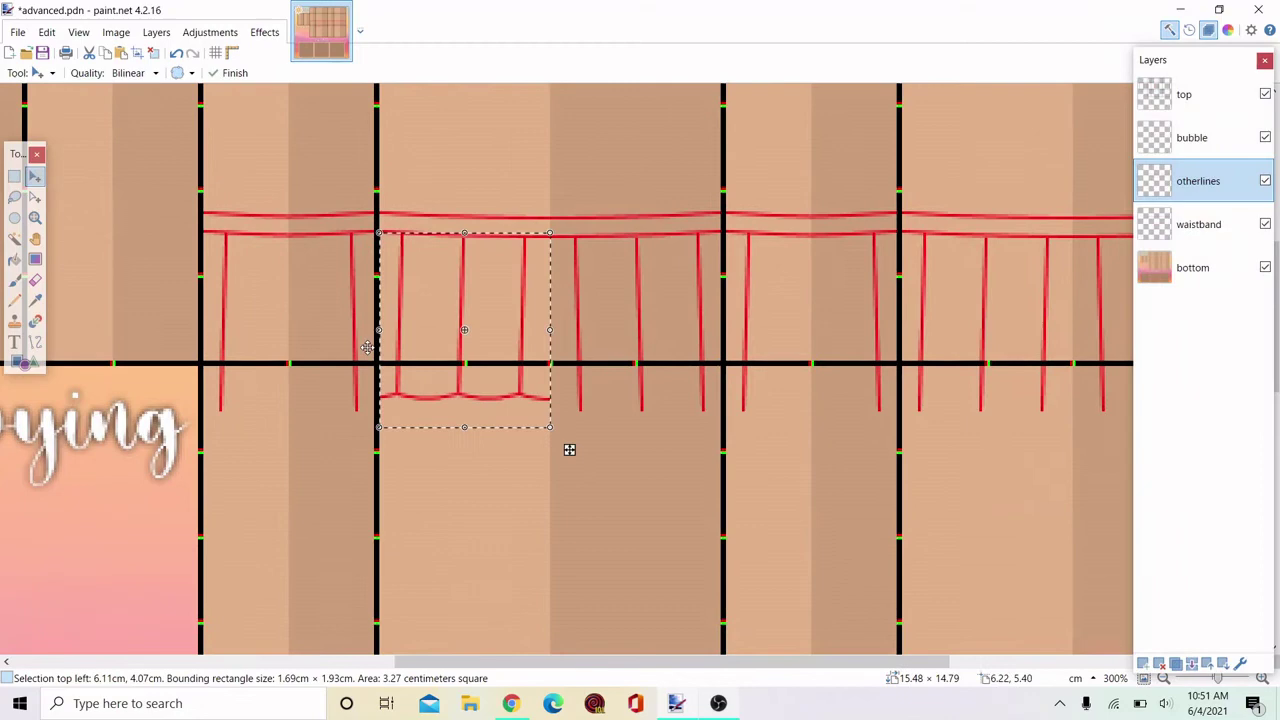
{"action": "left_click_drag", "start_coordinate": [376, 340], "coordinate": [798, 266]}
{"action": "scroll", "coordinate": [600, 320], "scroll_direction": "up", "scroll_amount": 5}
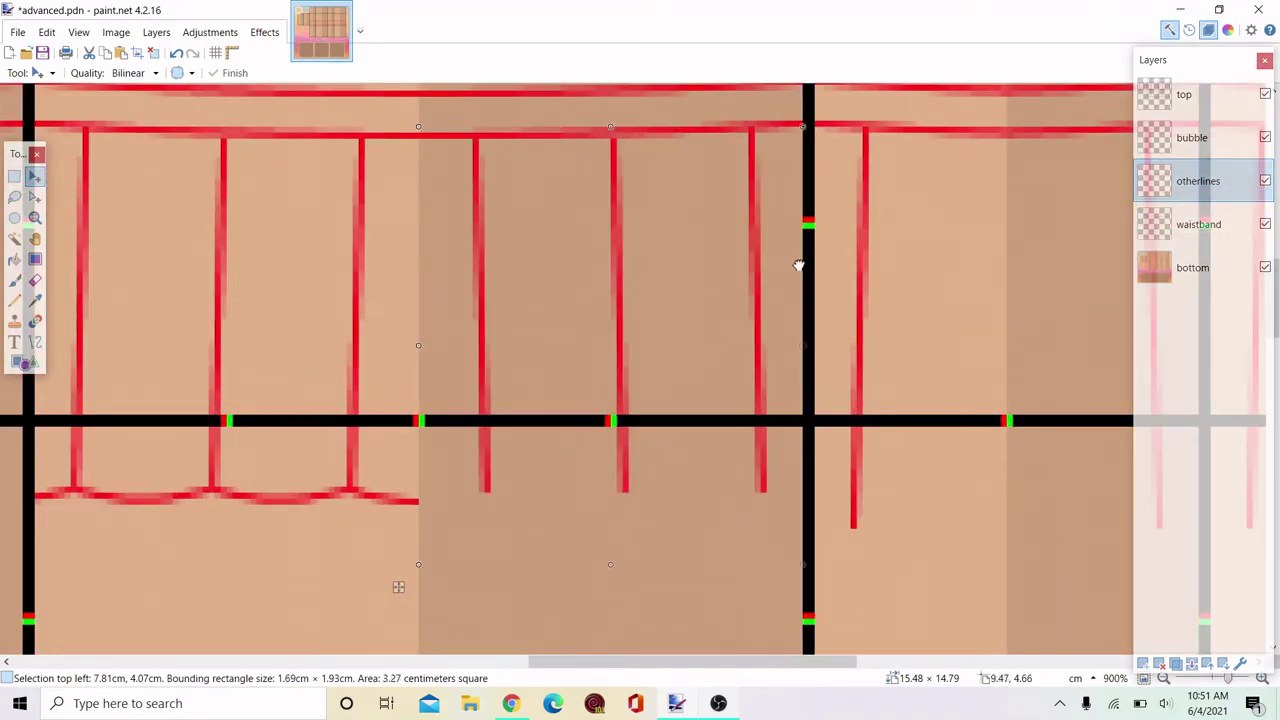
{"action": "left_click", "coordinate": [15, 176]}
{"action": "left_click", "coordinate": [329, 222]}
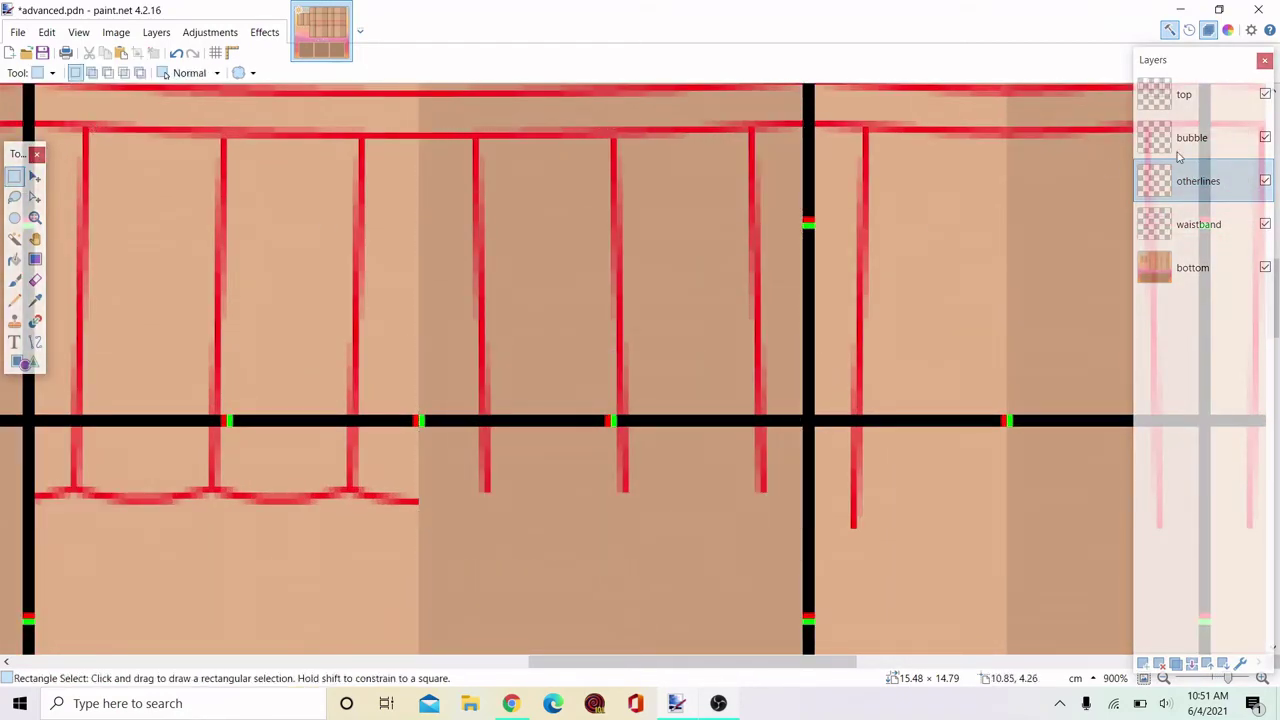
On the bubble layer, copy the curves from the wide panel's left half, selected at 1.69 by 0.50 cm, and mirror them onto its right half.
{"action": "left_click", "coordinate": [1178, 148]}
{"action": "scroll", "coordinate": [52, 444], "scroll_direction": "up", "scroll_amount": 1}
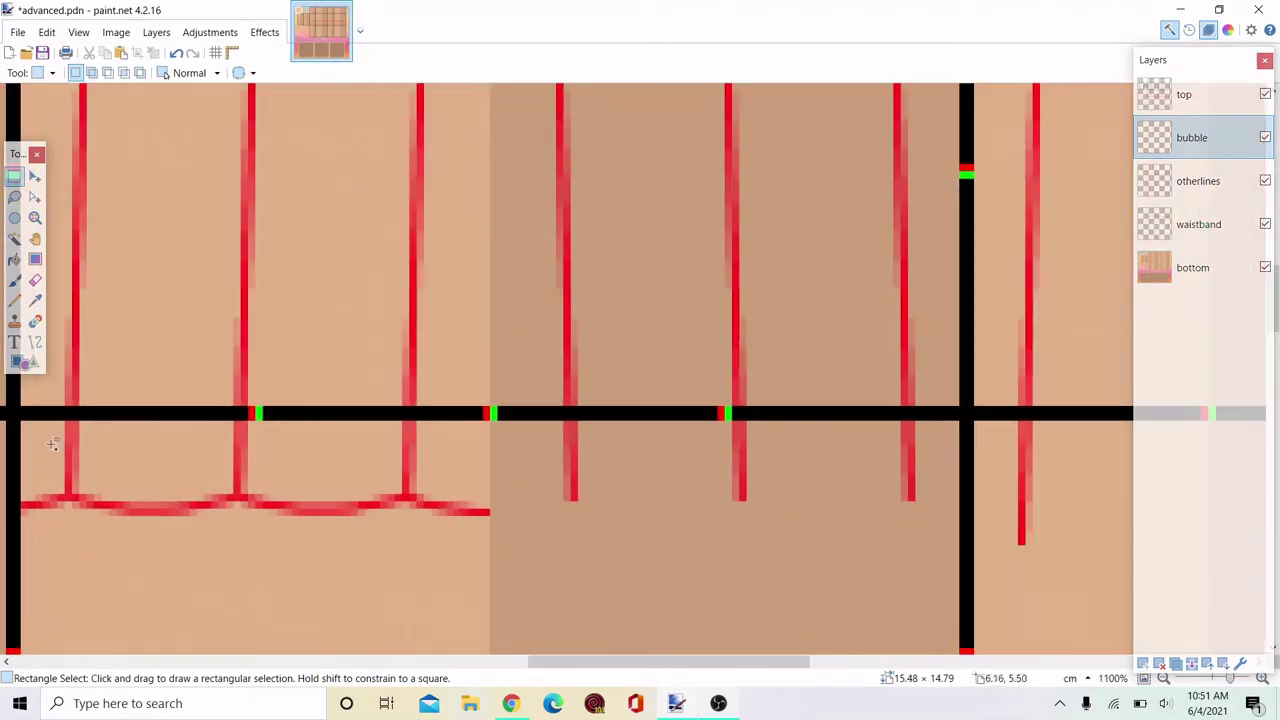
{"action": "left_click_drag", "start_coordinate": [22, 424], "coordinate": [482, 556]}
{"action": "key", "text": "m"}
{"action": "left_click_drag", "start_coordinate": [26, 494], "coordinate": [967, 484]}
{"action": "scroll", "coordinate": [967, 484], "scroll_direction": "down", "scroll_amount": 6}
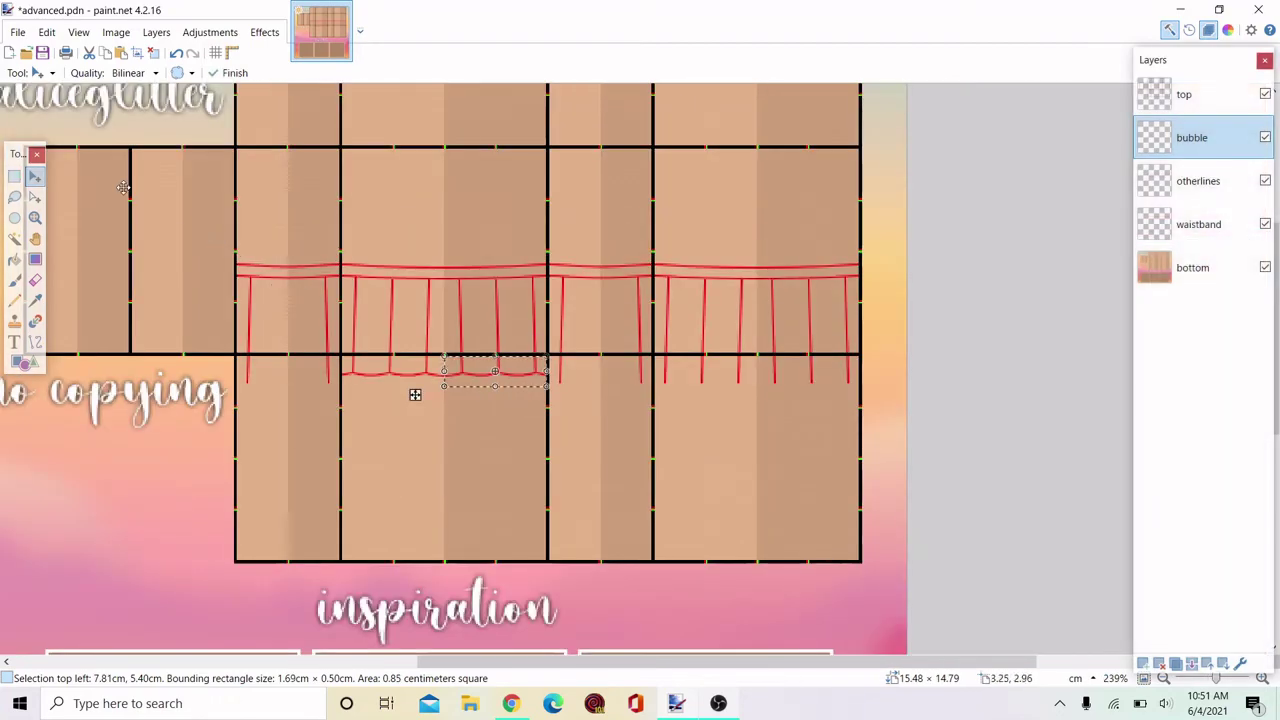
{"action": "left_click", "coordinate": [146, 281]}
Copy a 1.69 by 0.42 cm part of the wide panel's scalloped hem across the narrow panel beside it.
{"action": "scroll", "coordinate": [148, 275], "scroll_direction": "up", "scroll_amount": 5}
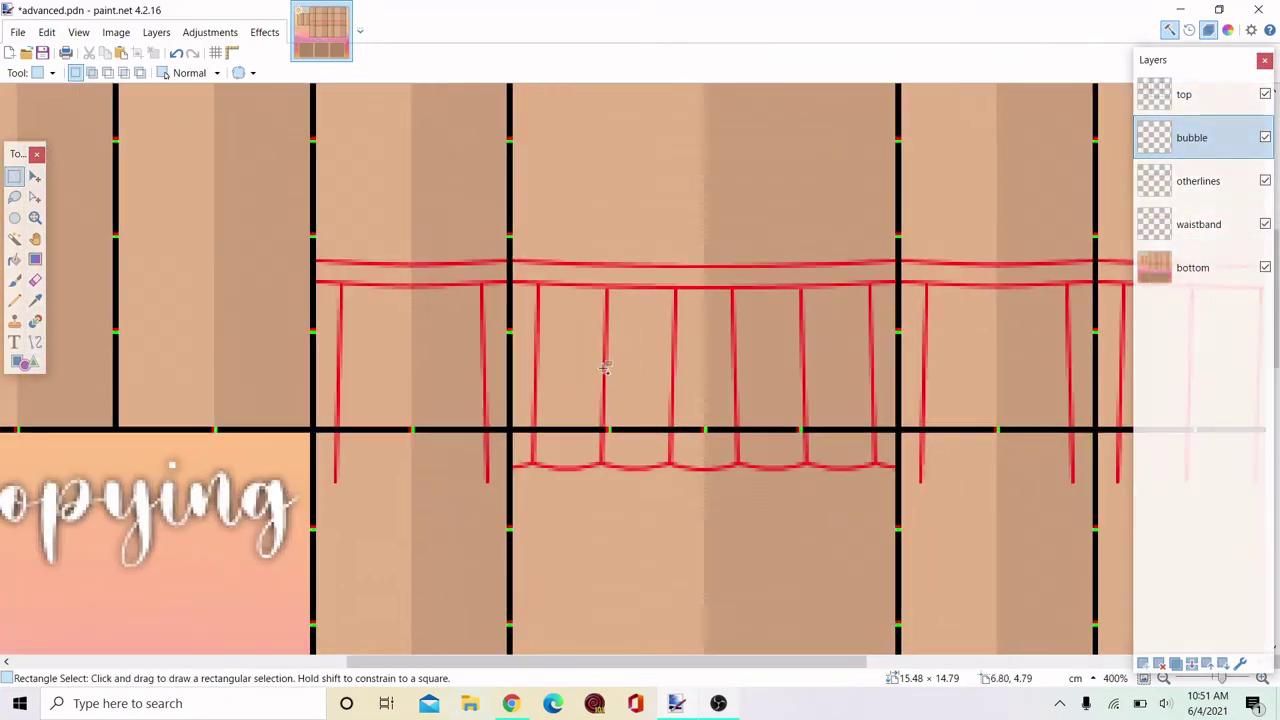
{"action": "scroll", "coordinate": [560, 289], "scroll_direction": "down", "scroll_amount": 1}
{"action": "scroll", "coordinate": [697, 224], "scroll_direction": "down", "scroll_amount": 1}
{"action": "scroll", "coordinate": [745, 301], "scroll_direction": "up", "scroll_amount": 2}
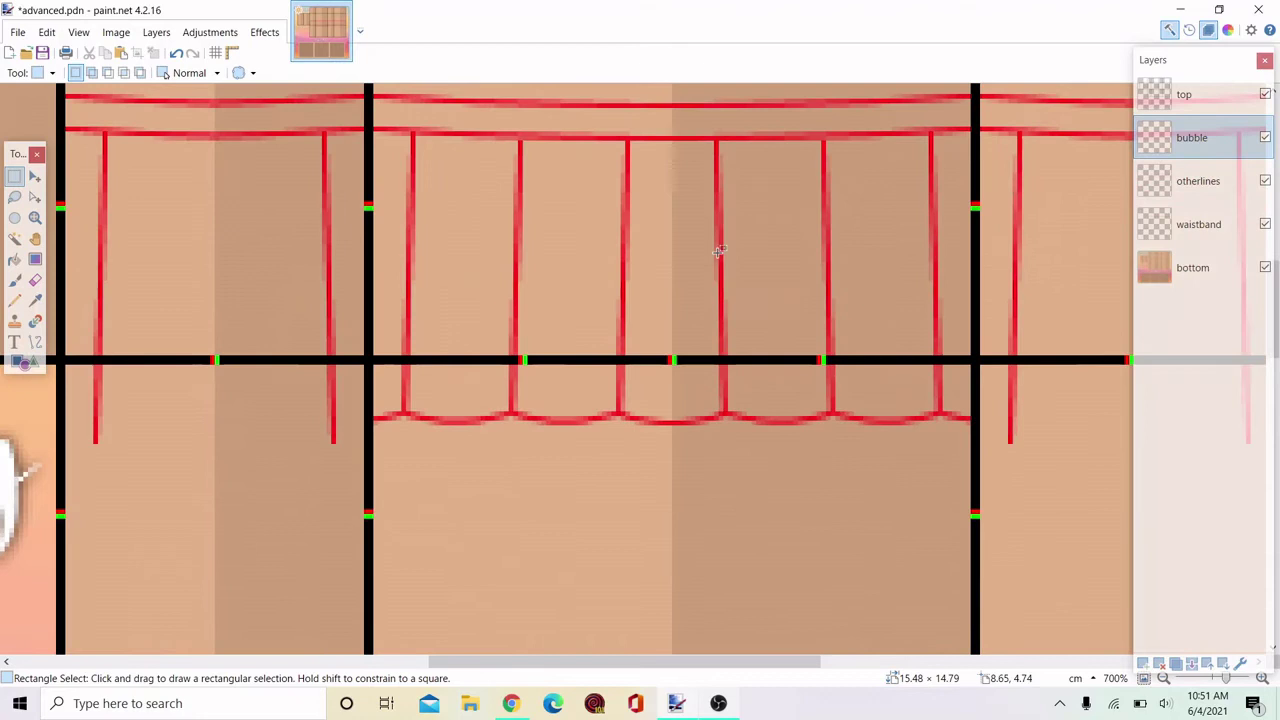
{"action": "scroll", "coordinate": [718, 251], "scroll_direction": "up", "scroll_amount": 2}
{"action": "left_click_drag", "start_coordinate": [472, 379], "coordinate": [955, 488]}
{"action": "key", "text": "m"}
{"action": "left_click_drag", "start_coordinate": [780, 446], "coordinate": [679, 451]}
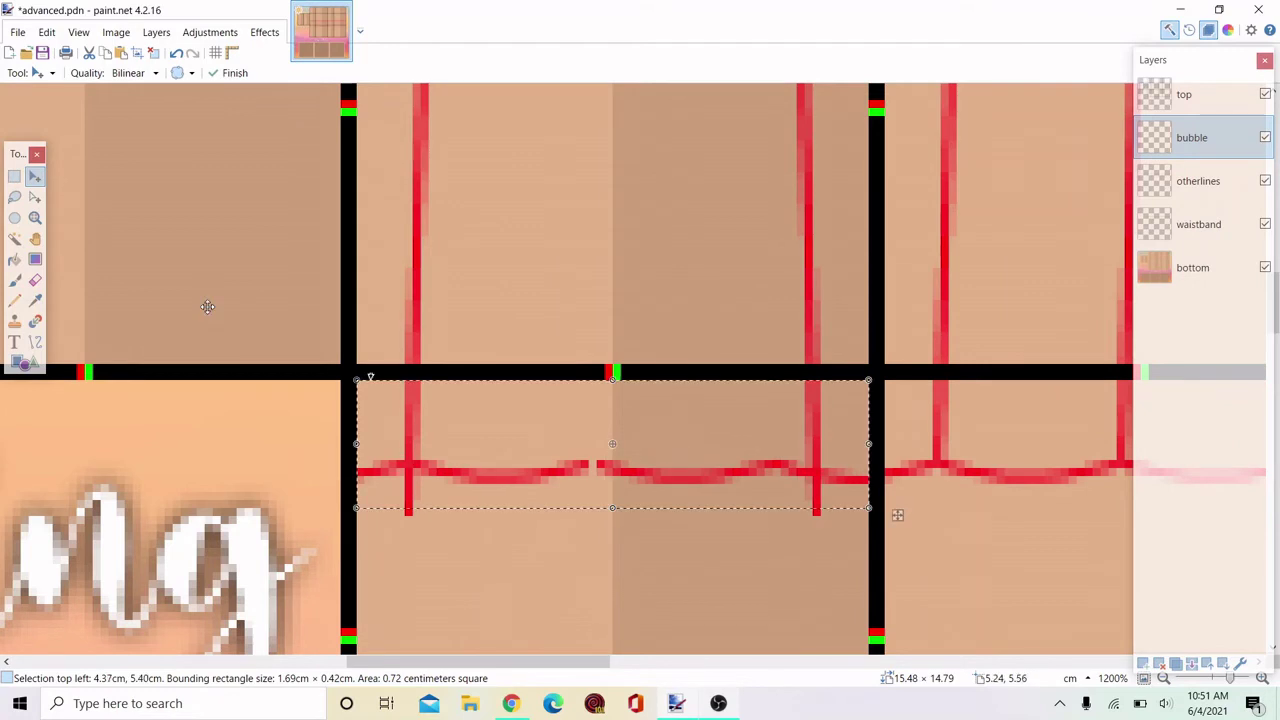
Reduce the selection to the narrow panel's left half, 0.85 by 0.42 cm, and copy it mirrored onto the right half.
{"action": "left_click", "coordinate": [34, 197]}
{"action": "left_click_drag", "start_coordinate": [868, 443], "coordinate": [603, 427]}
{"action": "key", "text": "m"}
{"action": "left_click_drag", "start_coordinate": [359, 443], "coordinate": [870, 425]}
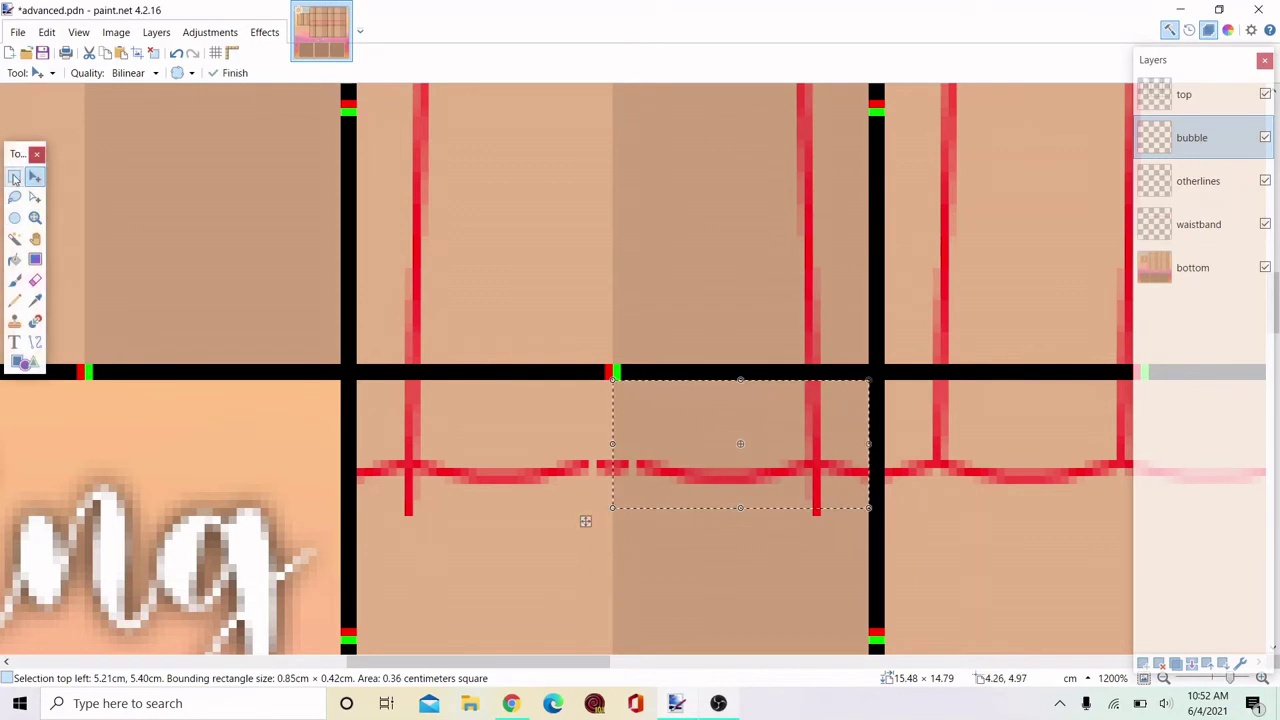
Select the curve pieces between the narrow panel's two vertical lines, about 1.32 by 0.21 cm, and delete them.
{"action": "left_click", "coordinate": [14, 177]}
{"action": "scroll", "coordinate": [445, 303], "scroll_direction": "up", "scroll_amount": 2}
{"action": "left_click_drag", "start_coordinate": [404, 288], "coordinate": [1010, 380]}
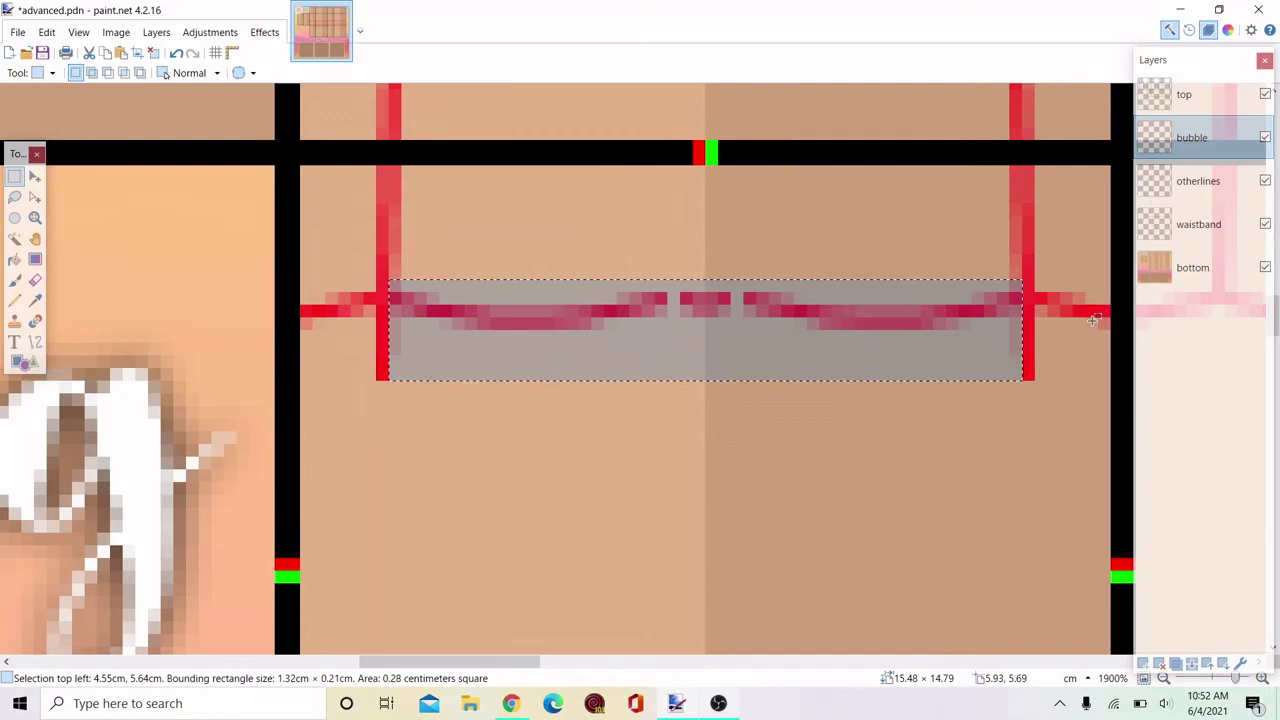
{"action": "key", "text": "Delete"}
Draw a sagging curve about 0.66 cm long from the narrow panel's left vertical line to the panel's centre.
{"action": "key", "text": "o"}
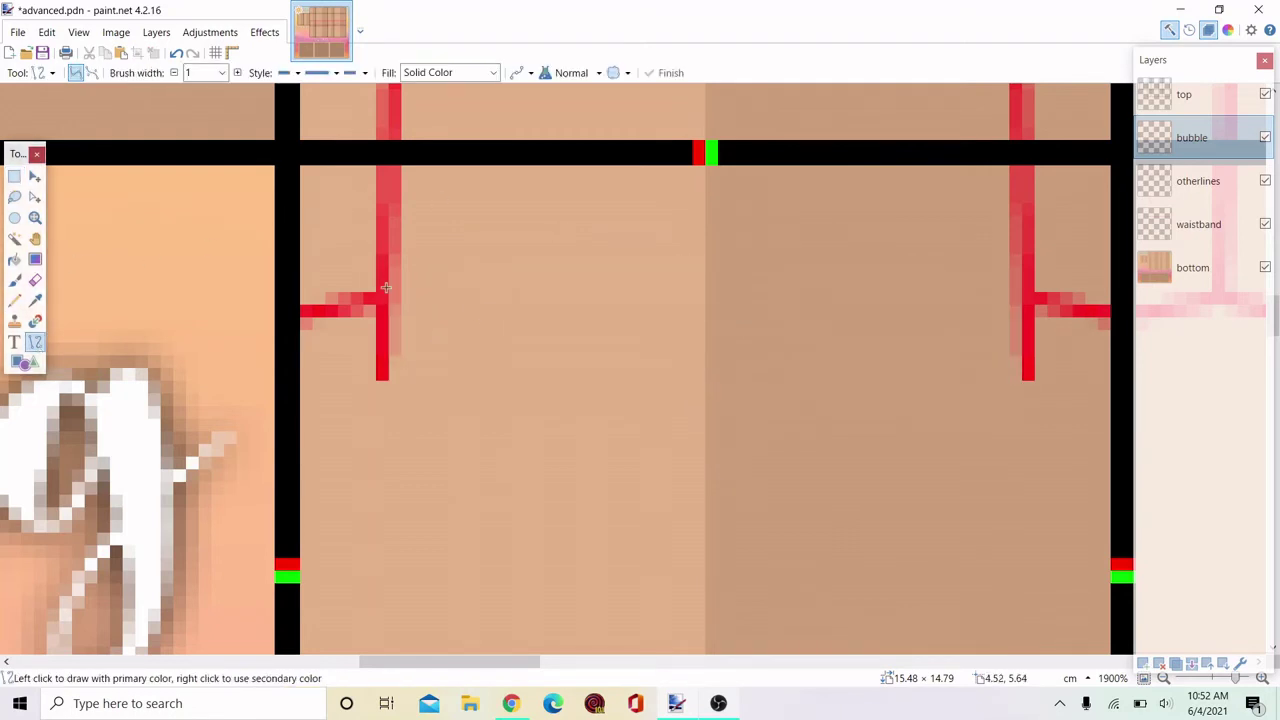
{"action": "left_click_drag", "start_coordinate": [395, 298], "coordinate": [704, 321]}
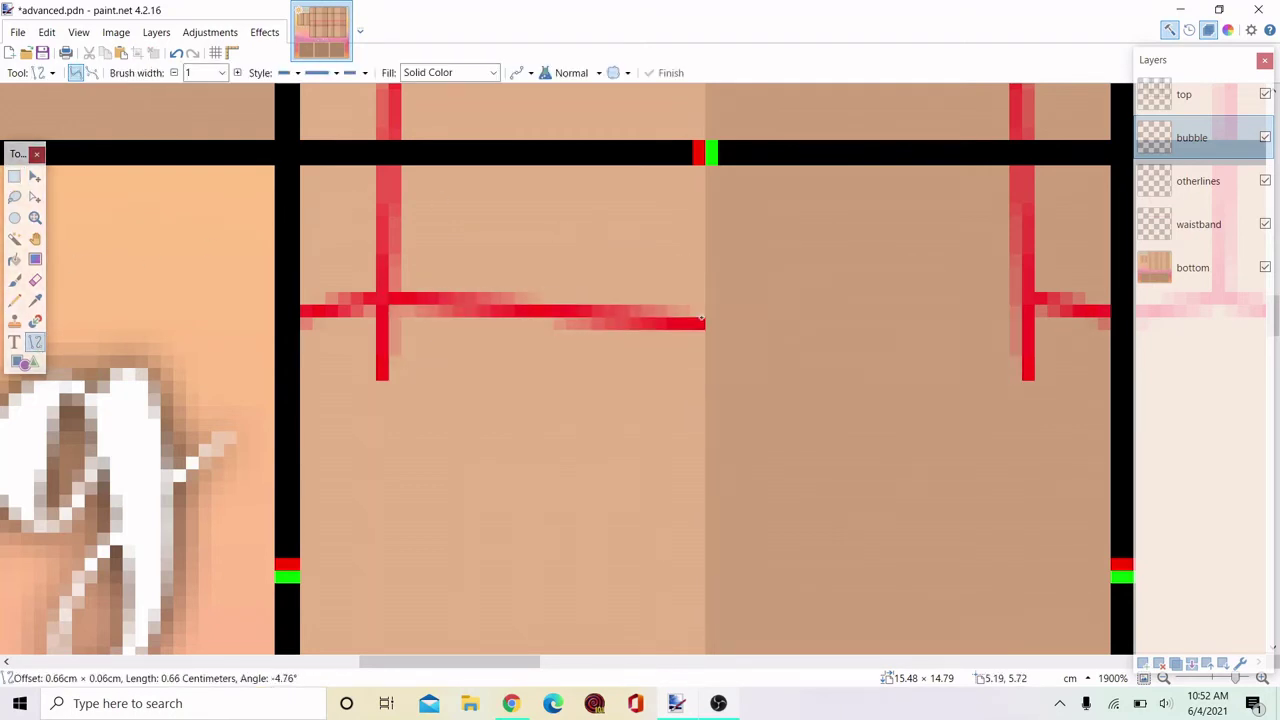
{"action": "left_click_drag", "start_coordinate": [503, 316], "coordinate": [500, 323]}
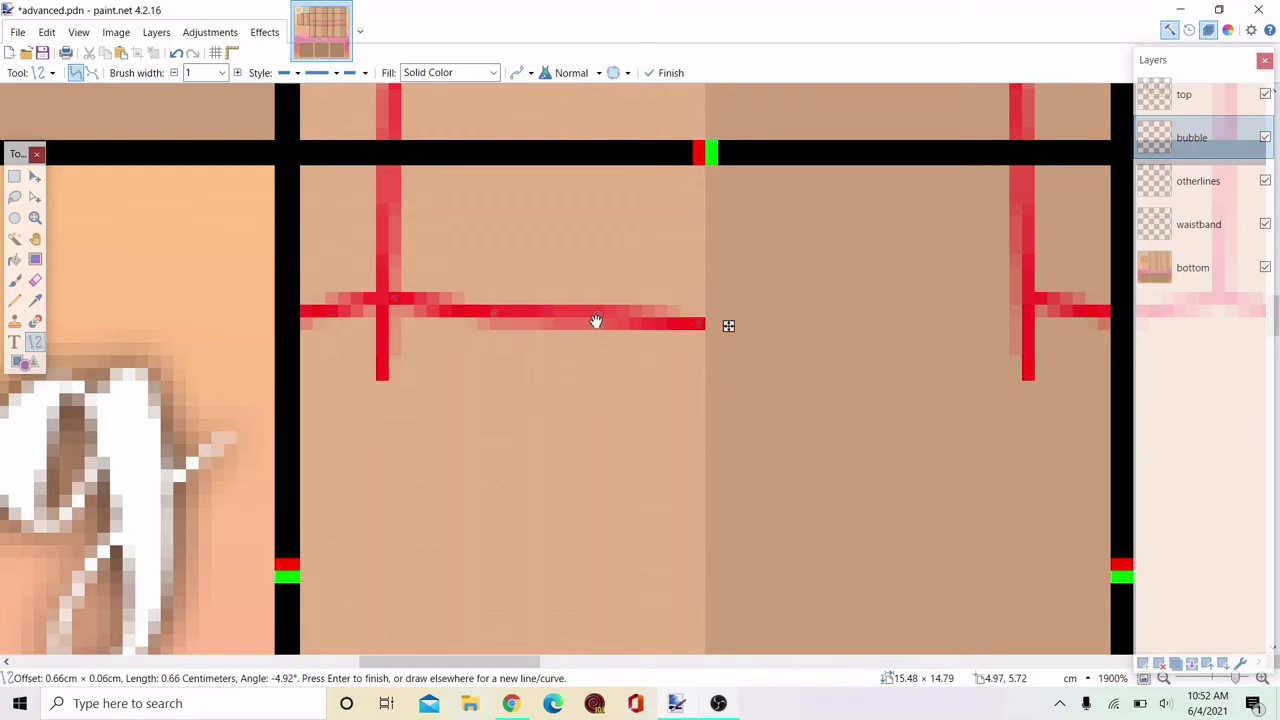
{"action": "left_click_drag", "start_coordinate": [596, 321], "coordinate": [596, 327]}
{"action": "key", "text": "Return"}
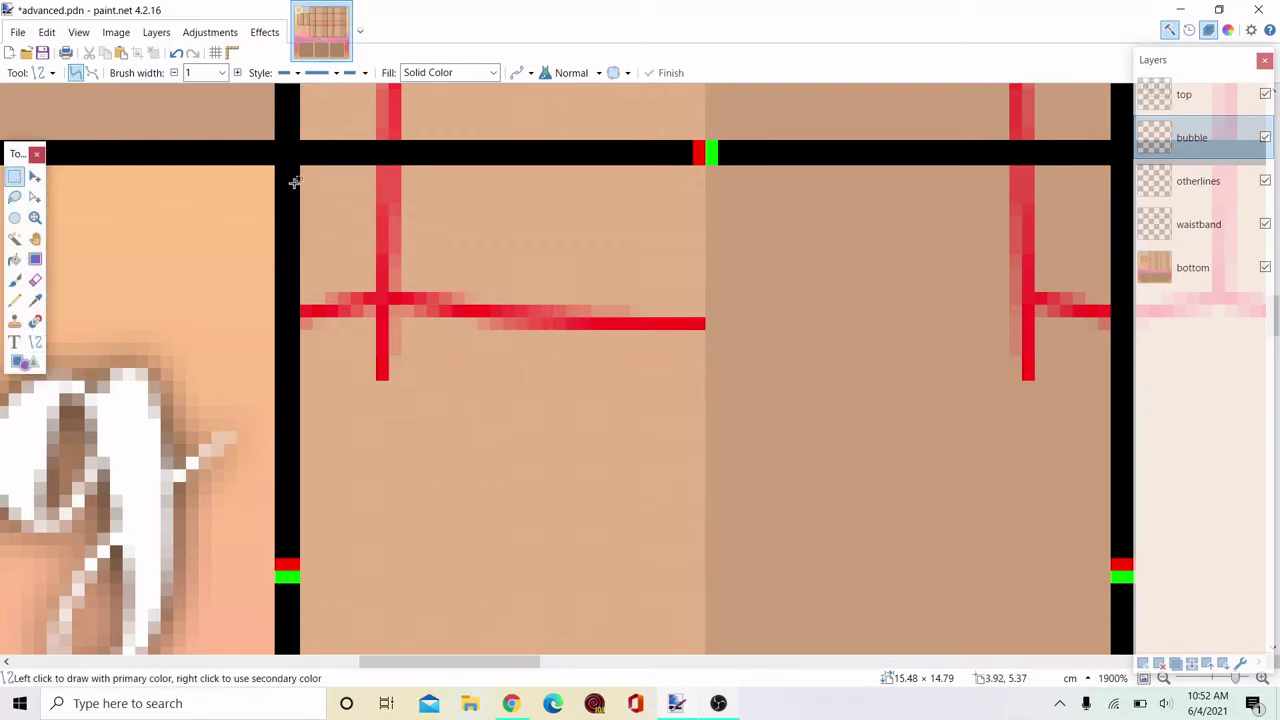
Copy the hem on the narrow panel's left half, selected at 0.85 by 0.48 cm, and mirror it onto the right half.
{"action": "key", "text": "s"}
{"action": "left_click_drag", "start_coordinate": [301, 166], "coordinate": [697, 388]}
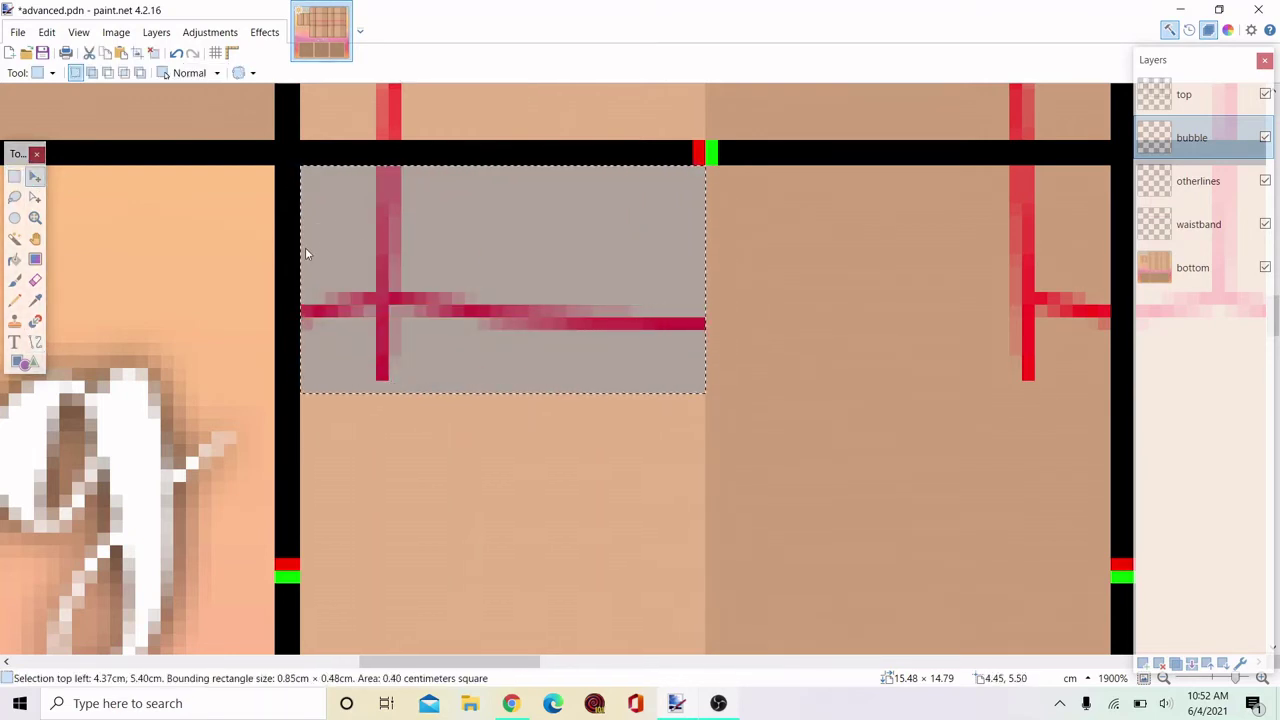
{"action": "left_click_drag", "start_coordinate": [298, 268], "coordinate": [1111, 222]}
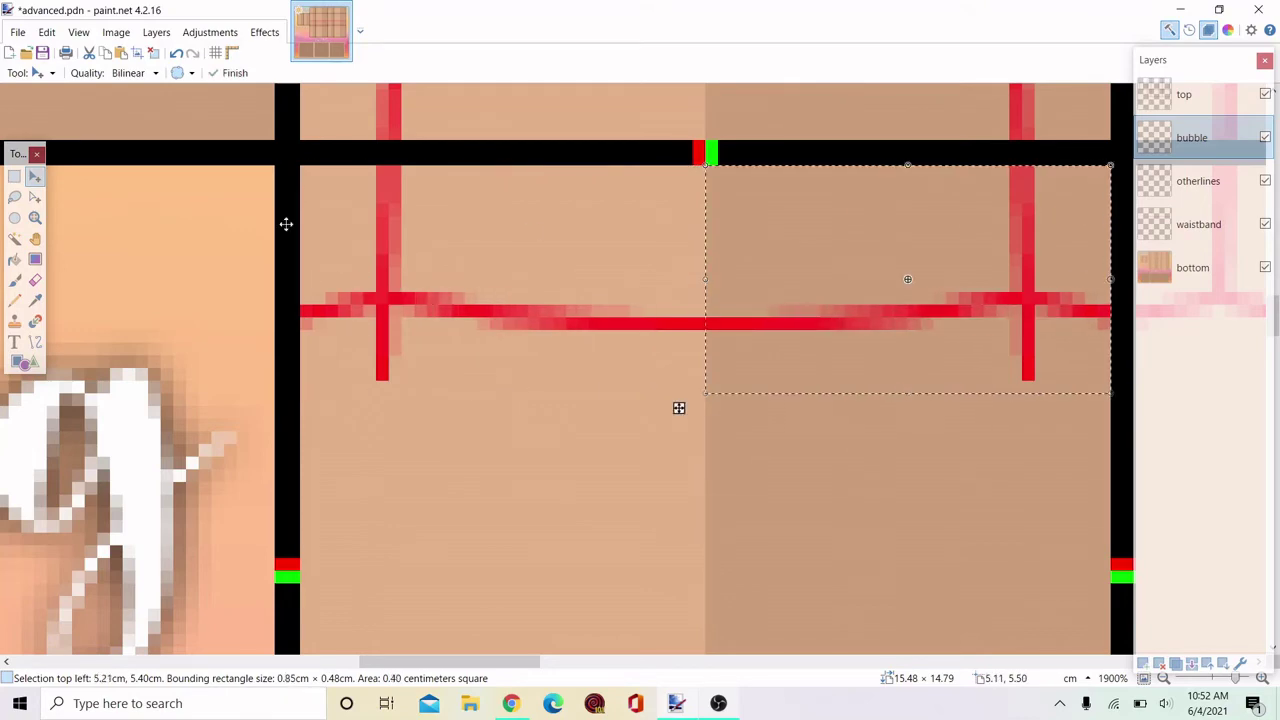
Copy the hem of the finished narrow and wide panels, a 5.13 by 2.01 cm selection, onto the next two panels.
{"action": "left_click_drag", "start_coordinate": [300, 393], "coordinate": [936, 152]}
{"action": "scroll", "coordinate": [376, 329], "scroll_direction": "down", "scroll_amount": 7}
{"action": "scroll", "coordinate": [842, 187], "scroll_direction": "up", "scroll_amount": 2}
{"action": "scroll", "coordinate": [843, 186], "scroll_direction": "up", "scroll_amount": 3}
{"action": "scroll", "coordinate": [903, 98], "scroll_direction": "up", "scroll_amount": 1}
{"action": "scroll", "coordinate": [503, 196], "scroll_direction": "down", "scroll_amount": 5}
{"action": "key", "text": "m"}
{"action": "scroll", "coordinate": [336, 194], "scroll_direction": "up", "scroll_amount": 3}
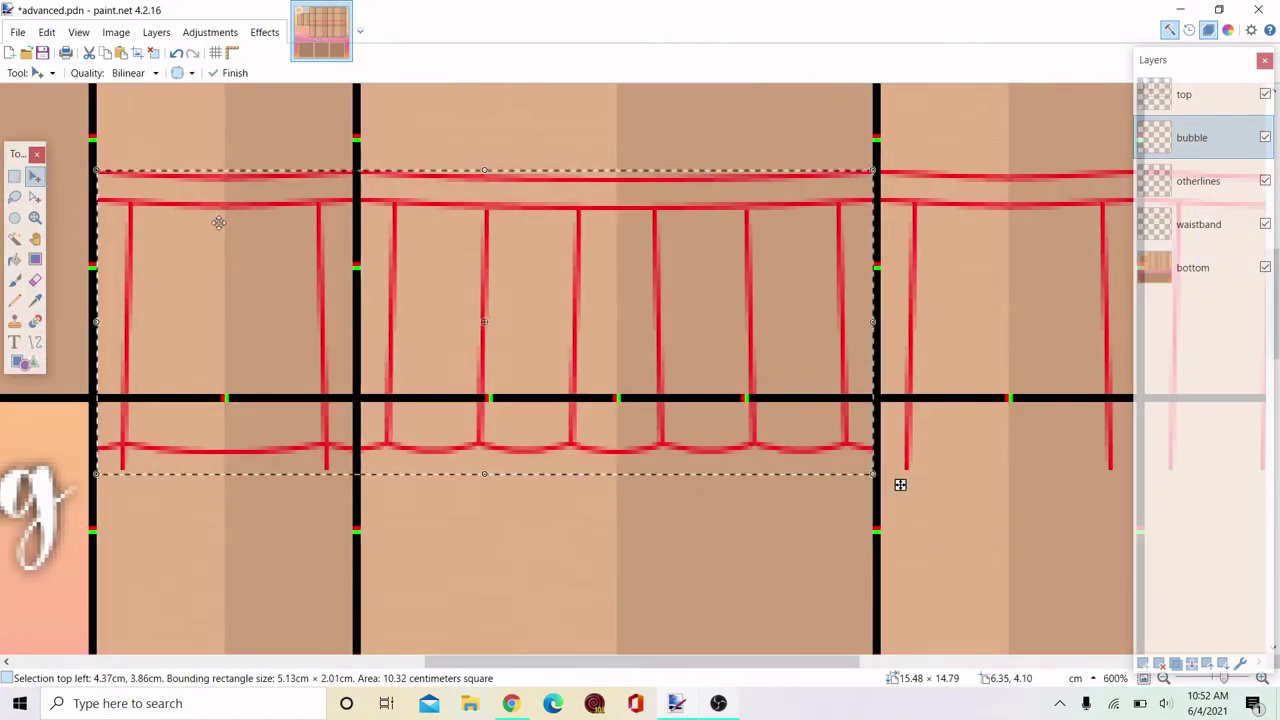
{"action": "left_click_drag", "start_coordinate": [218, 223], "coordinate": [564, 215]}
{"action": "scroll", "coordinate": [675, 257], "scroll_direction": "up", "scroll_amount": 1}
{"action": "scroll", "coordinate": [636, 247], "scroll_direction": "up", "scroll_amount": 2}
{"action": "scroll", "coordinate": [830, 195], "scroll_direction": "down", "scroll_amount": 2}
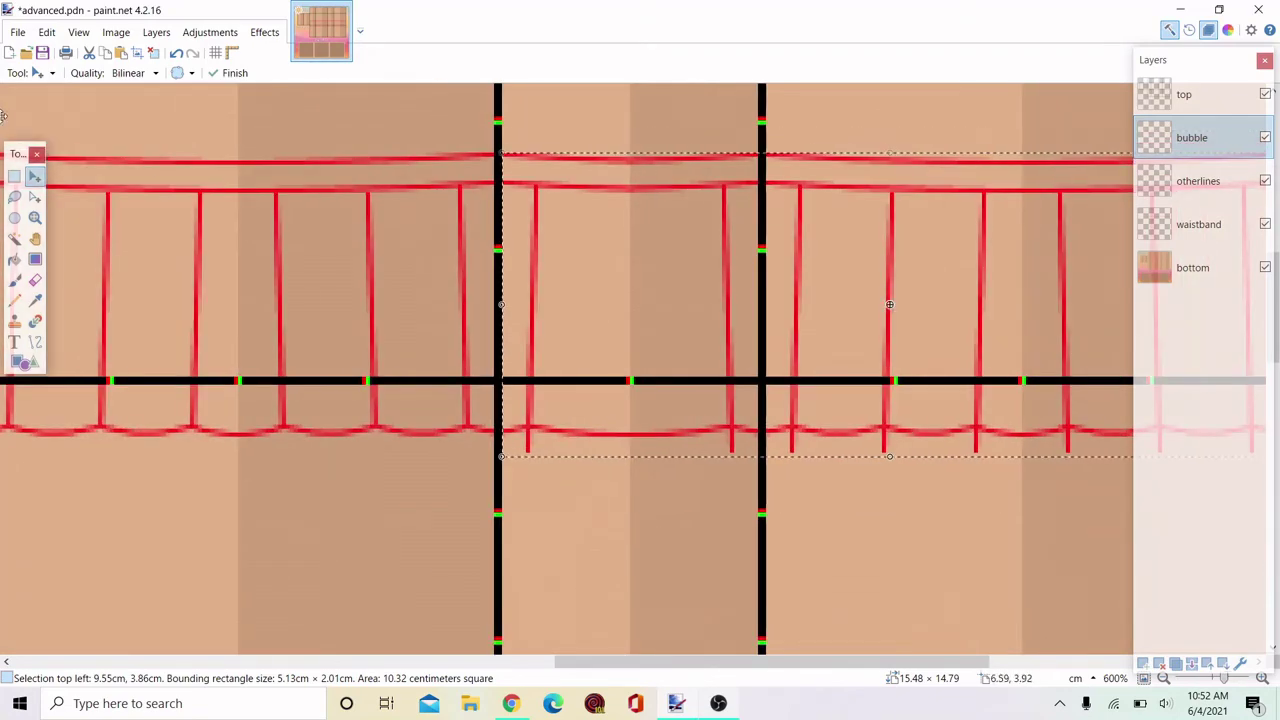
{"action": "left_click", "coordinate": [18, 177]}
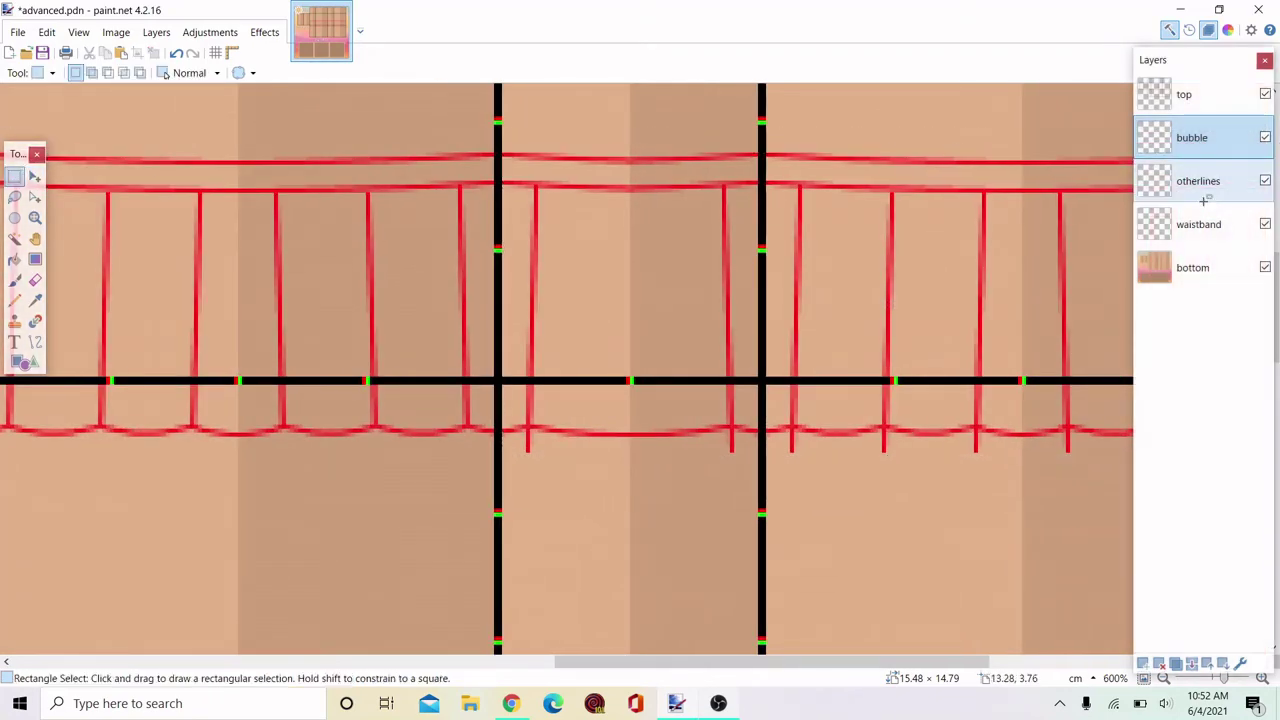
On the otherlines layer, select all remaining vertical line ends below the hem across the panels and delete them.
{"action": "scroll", "coordinate": [720, 160], "scroll_direction": "down", "scroll_amount": 3}
{"action": "scroll", "coordinate": [254, 360], "scroll_direction": "up", "scroll_amount": 10}
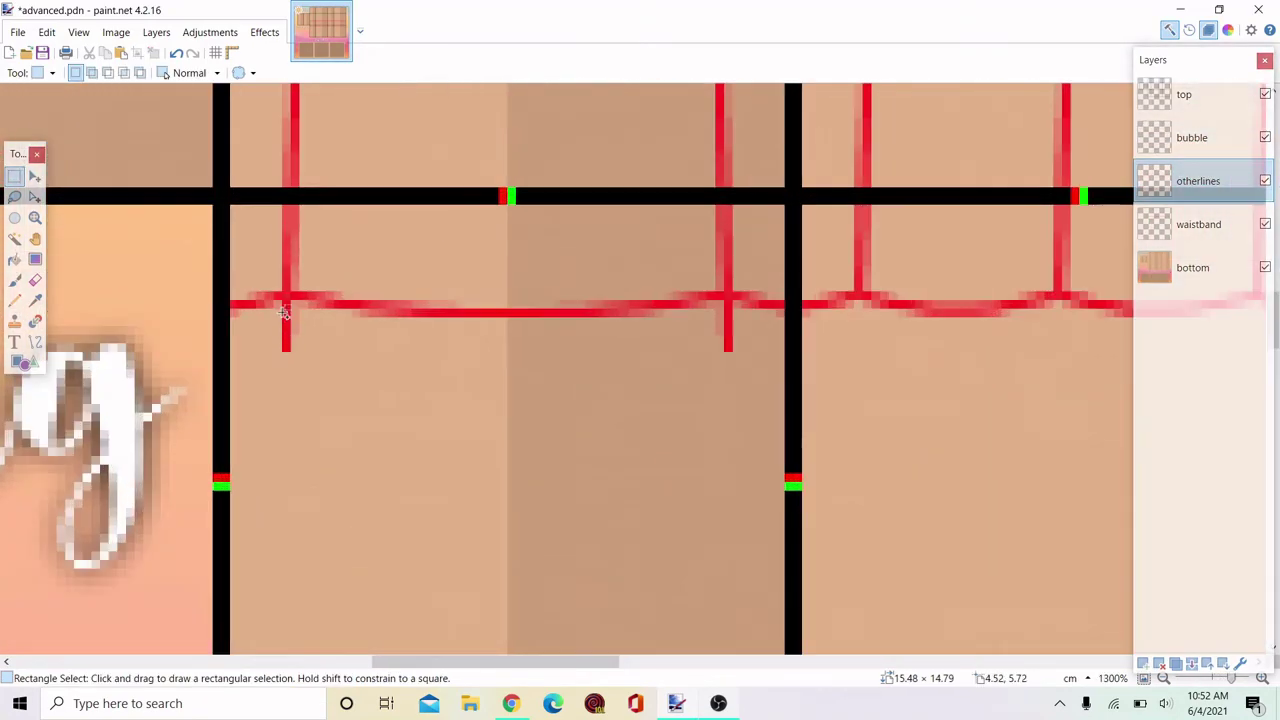
{"action": "left_click_drag", "start_coordinate": [301, 313], "coordinate": [1105, 495]}
{"action": "left_click_drag", "start_coordinate": [1279, 492], "coordinate": [1264, 506]}
{"action": "key", "text": "Delete"}
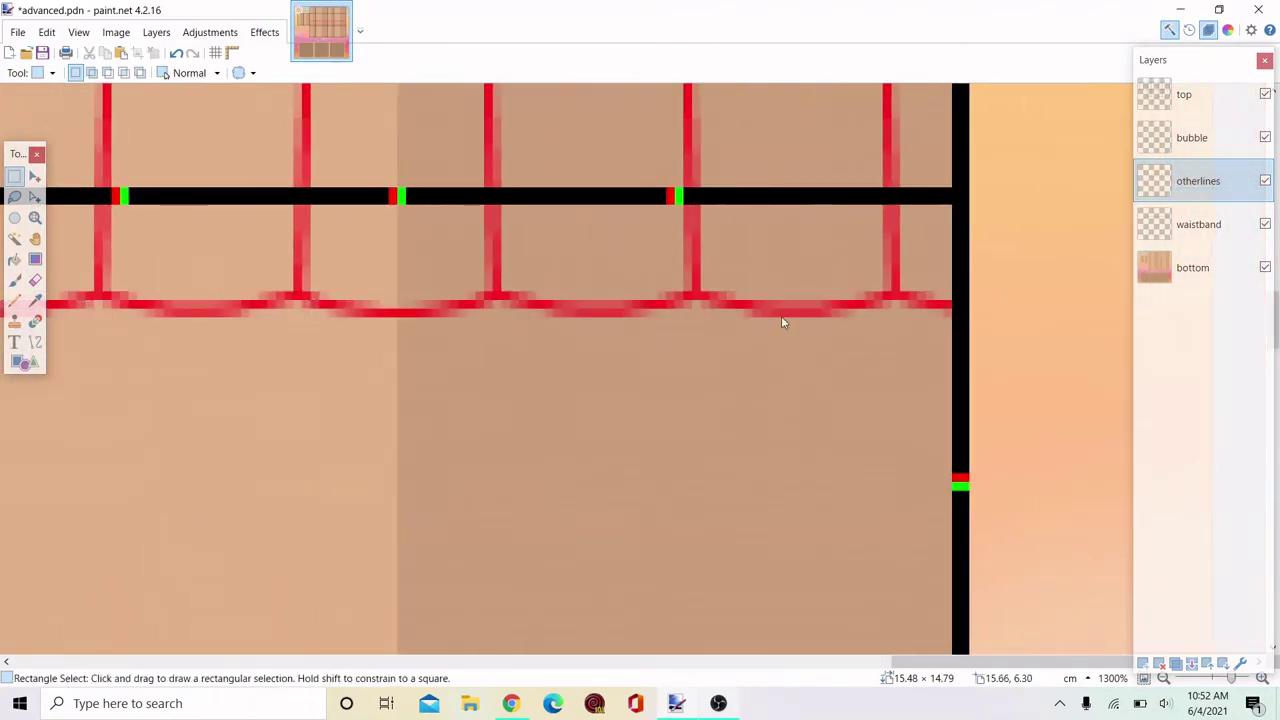
Add a new layer between the waistband and bottom layers and name it fill.
{"action": "scroll", "coordinate": [907, 276], "scroll_direction": "down", "scroll_amount": 10}
{"action": "scroll", "coordinate": [429, 313], "scroll_direction": "up", "scroll_amount": 1}
{"action": "scroll", "coordinate": [305, 326], "scroll_direction": "up", "scroll_amount": 4}
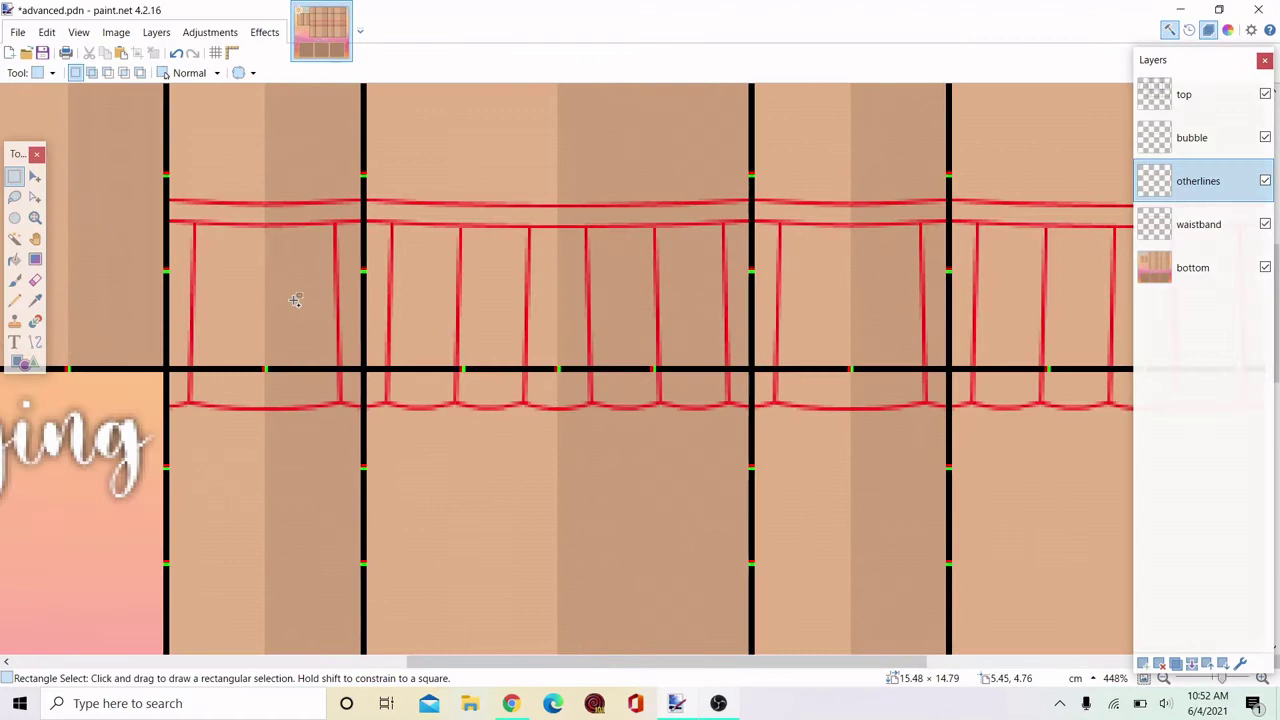
{"action": "scroll", "coordinate": [258, 113], "scroll_direction": "down", "scroll_amount": 1}
{"action": "scroll", "coordinate": [439, 229], "scroll_direction": "up", "scroll_amount": 1}
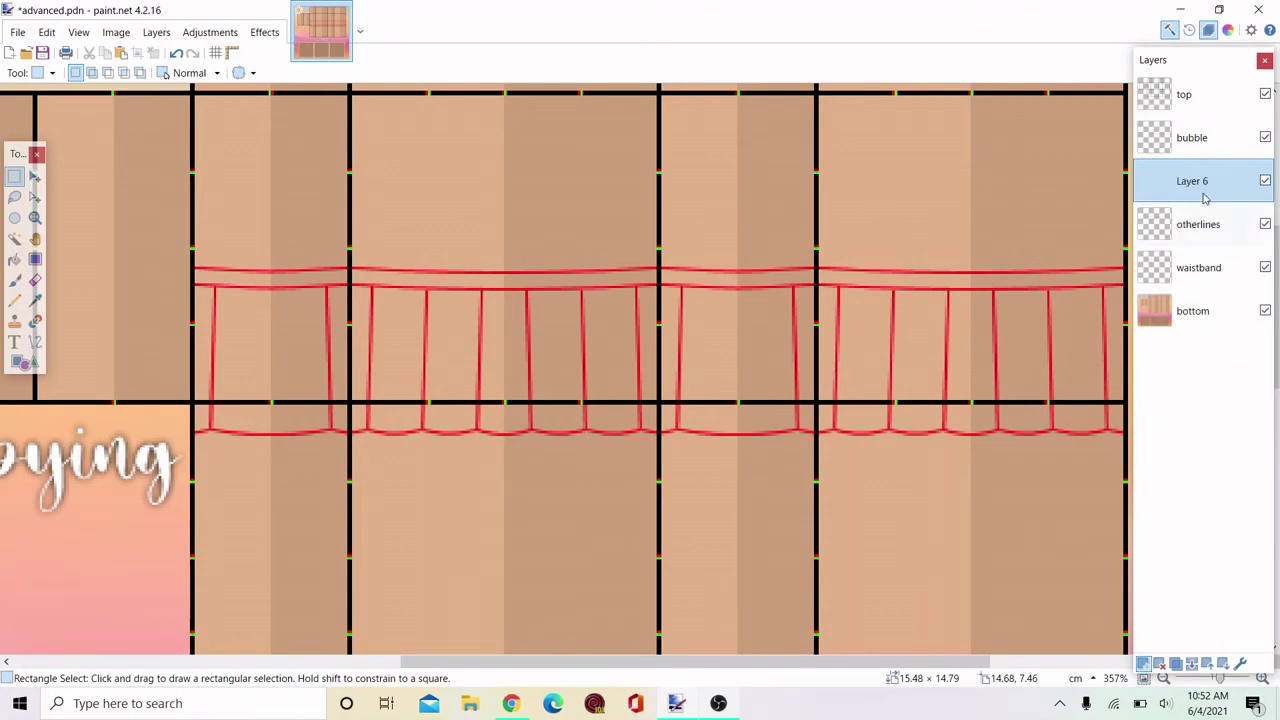
{"action": "left_click_drag", "start_coordinate": [1203, 197], "coordinate": [1192, 272]}
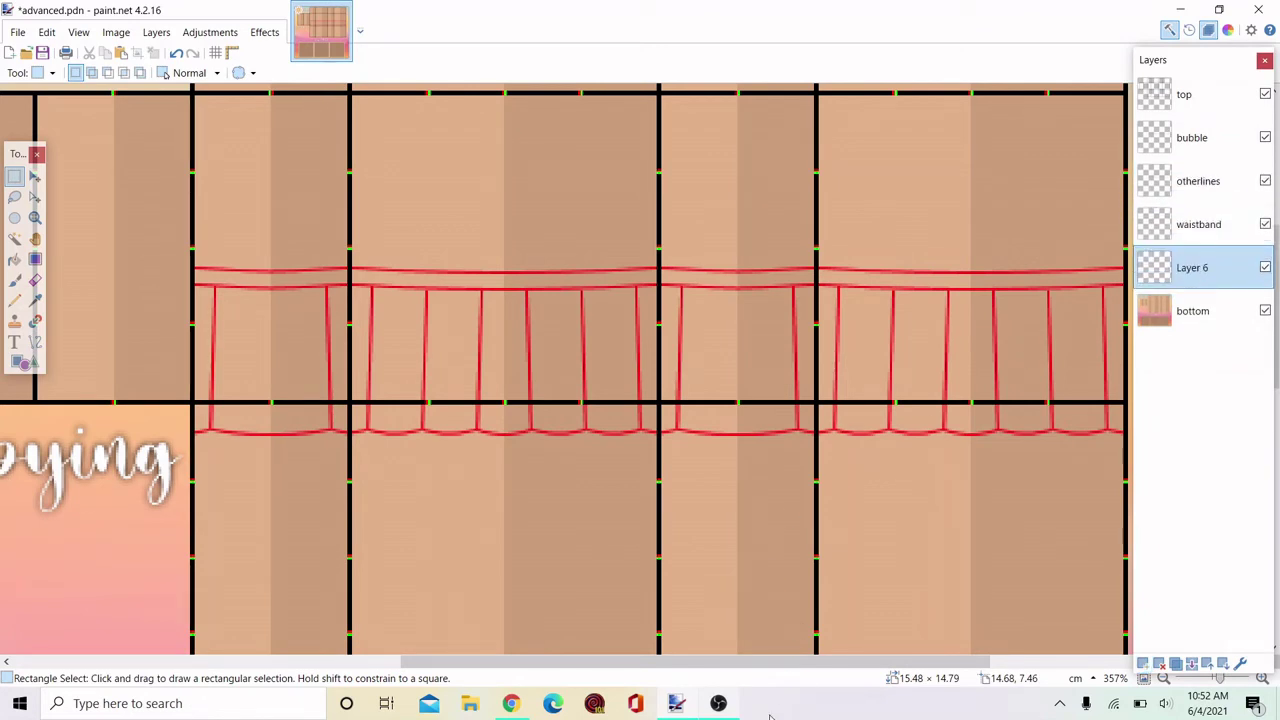
{"action": "key", "text": "F4"}
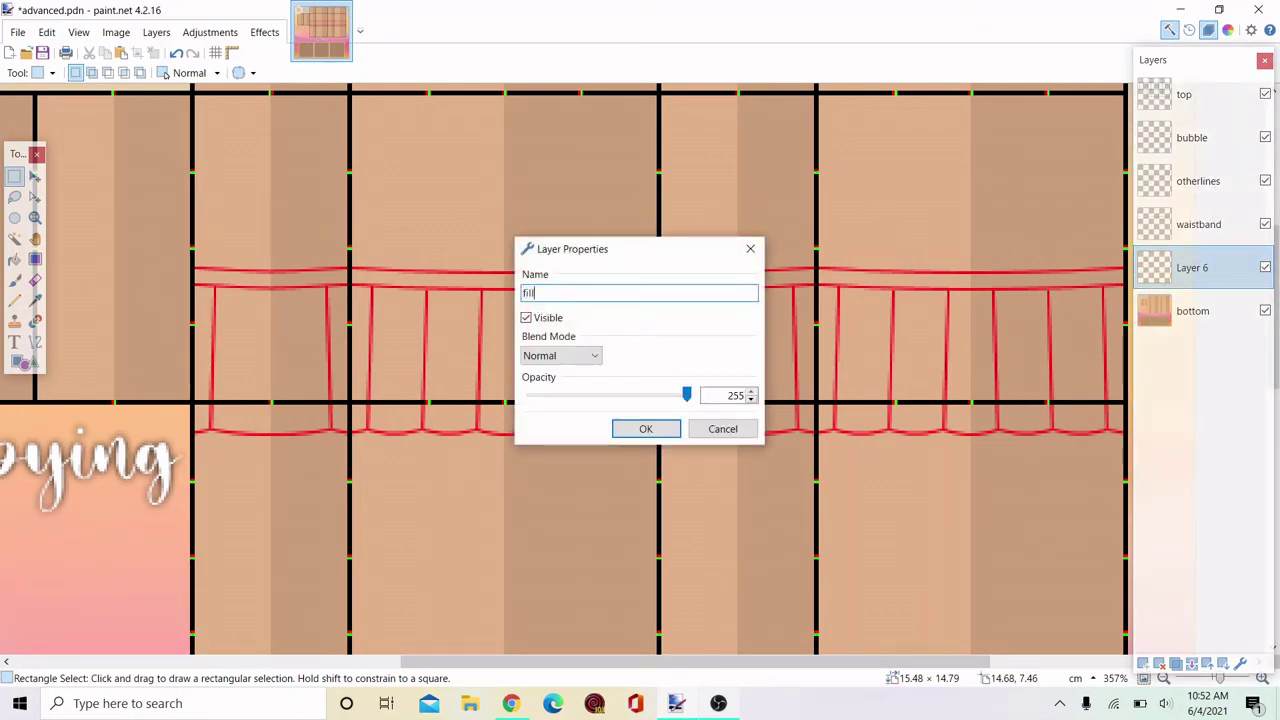
{"action": "key", "text": "Return"}
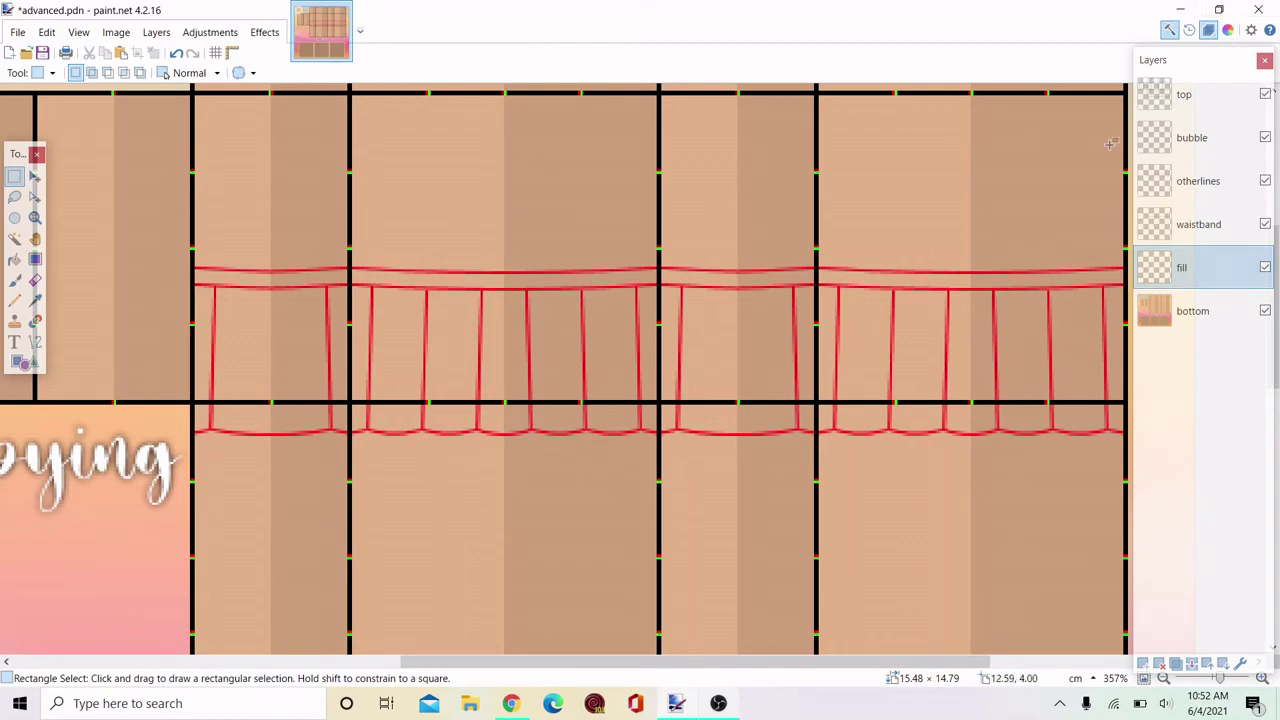
Sample the waistband line's red, FF0015, as the primary colour with the Color Picker and return to the fill layer.
{"action": "left_click", "coordinate": [1228, 30]}
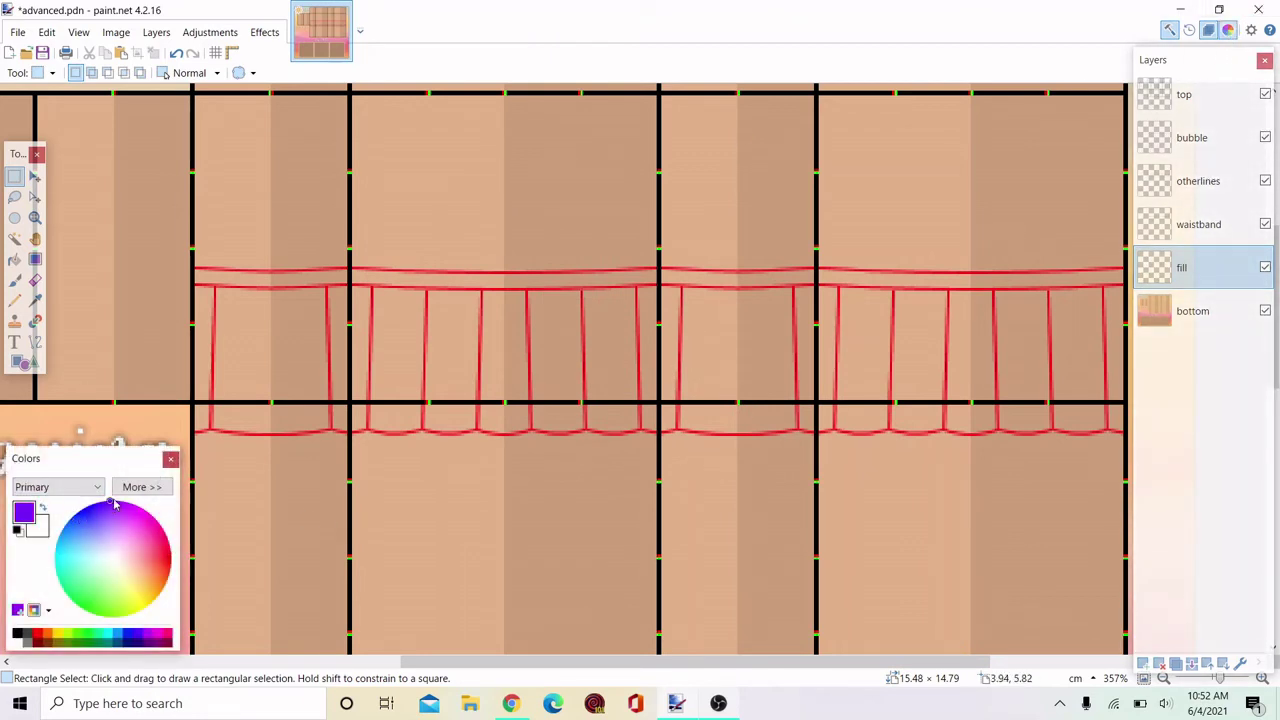
{"action": "left_click", "coordinate": [141, 487]}
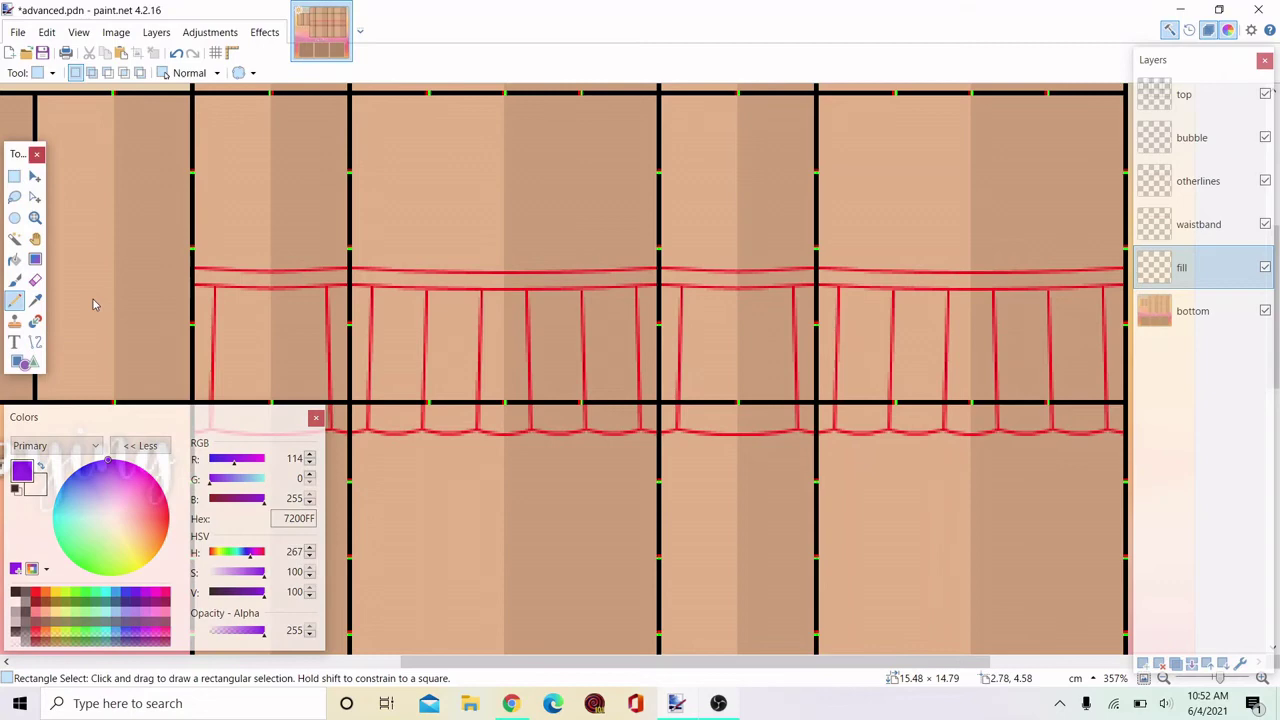
{"action": "left_click", "coordinate": [14, 301]}
{"action": "left_click", "coordinate": [1224, 219]}
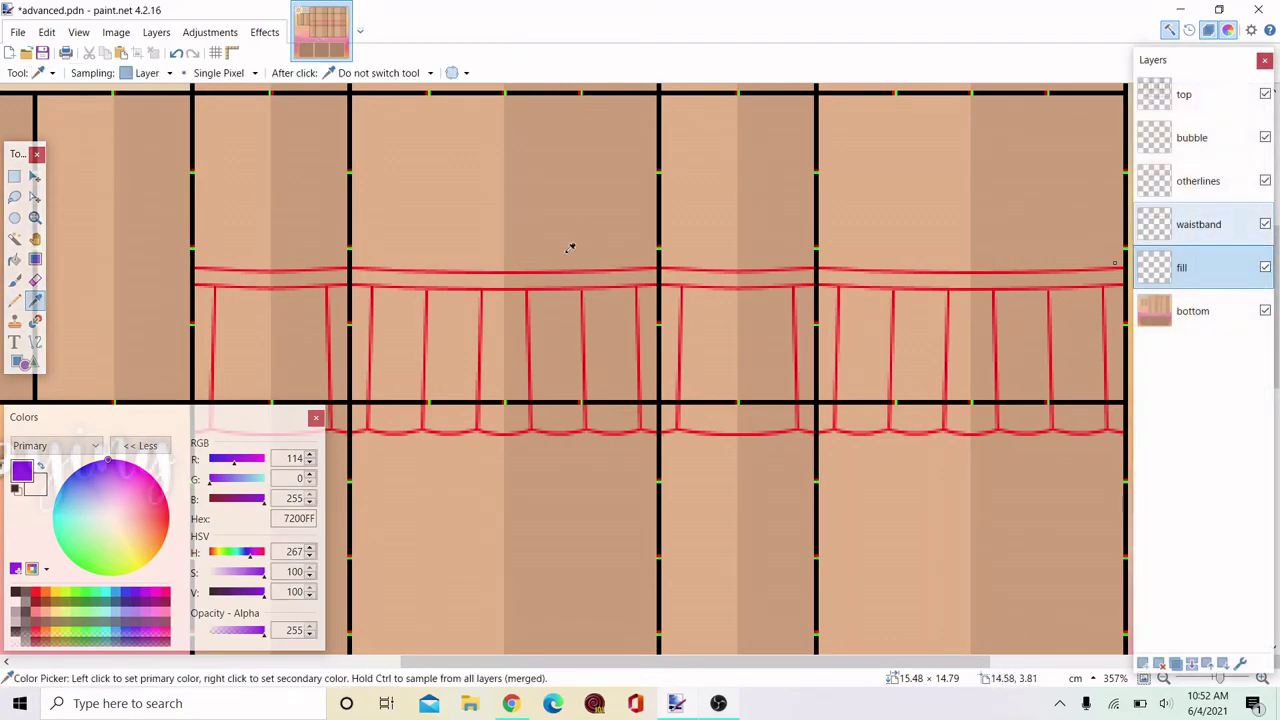
{"action": "scroll", "coordinate": [568, 250], "scroll_direction": "up", "scroll_amount": 8}
{"action": "scroll", "coordinate": [367, 262], "scroll_direction": "up", "scroll_amount": 3, "text": "ctrl"}
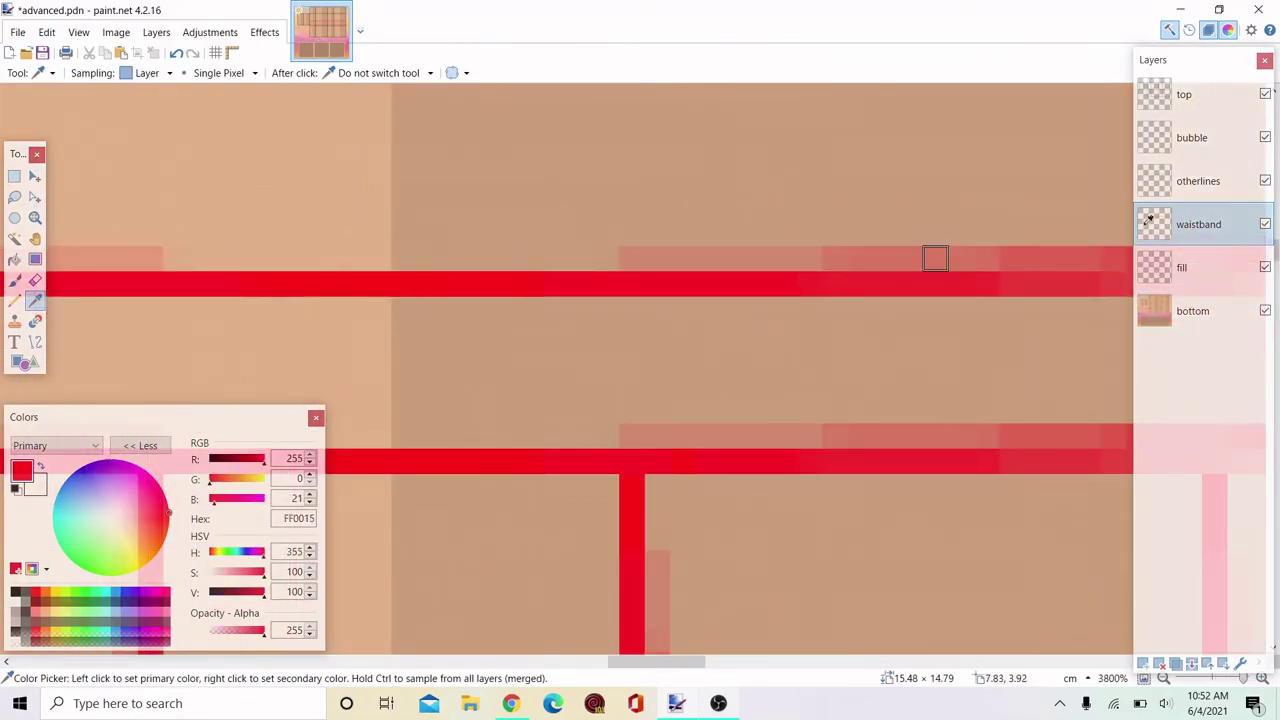
{"action": "left_click", "coordinate": [1183, 279]}
{"action": "scroll", "coordinate": [964, 208], "scroll_direction": "down", "scroll_amount": 6, "text": "ctrl"}
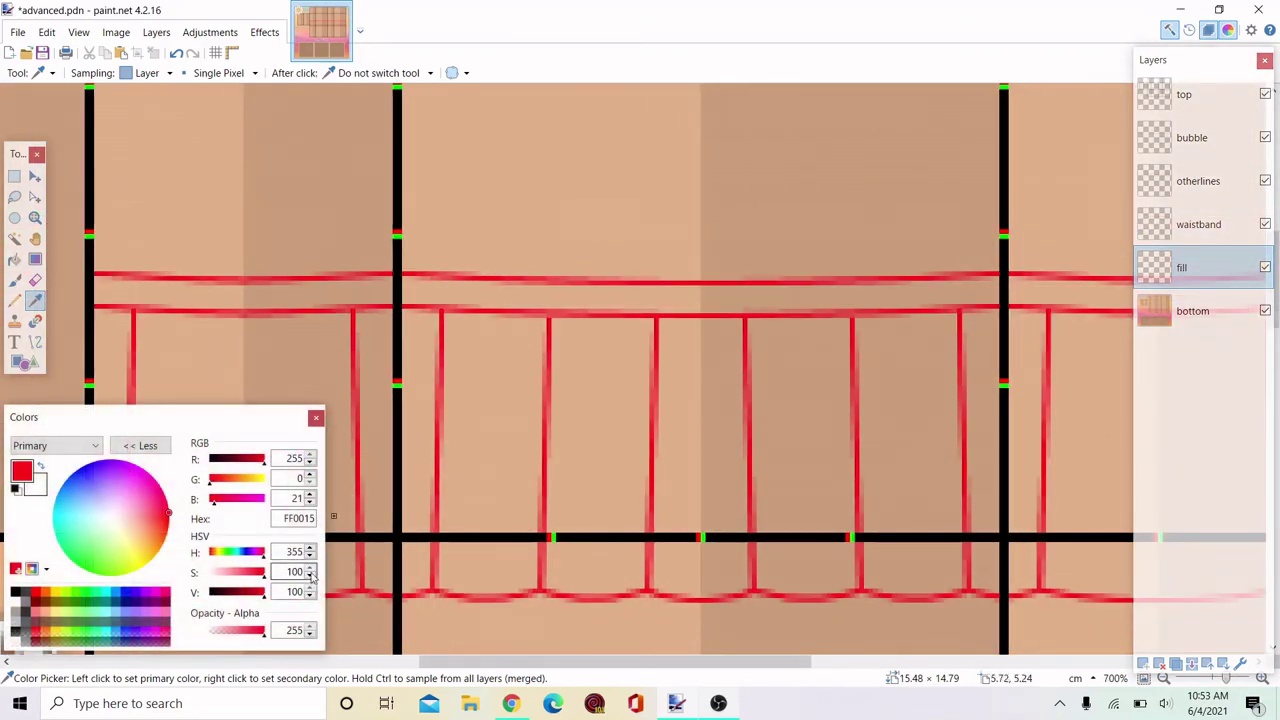
{"action": "left_click", "coordinate": [315, 419]}
On the fill layer, select an 8.57 by 1.77 cm area between waistband and hem across the last three panels and fill it with red.
{"action": "scroll", "coordinate": [416, 285], "scroll_direction": "up", "scroll_amount": 4, "text": "ctrl"}
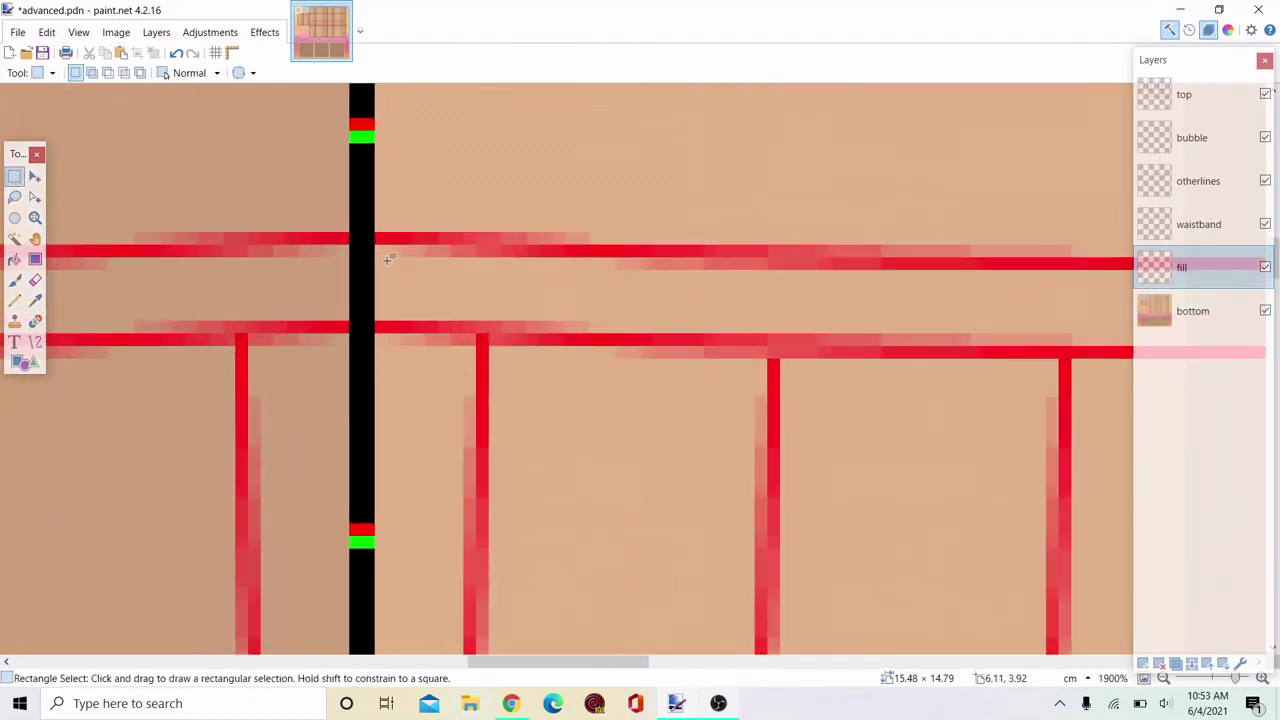
{"action": "left_click_drag", "start_coordinate": [375, 259], "coordinate": [852, 446]}
{"action": "scroll", "coordinate": [436, 327], "scroll_direction": "down", "scroll_amount": 3, "text": "ctrl"}
{"action": "scroll", "coordinate": [574, 374], "scroll_direction": "down", "scroll_amount": 5, "text": "ctrl"}
{"action": "scroll", "coordinate": [491, 388], "scroll_direction": "down", "scroll_amount": 4, "text": "ctrl"}
{"action": "scroll", "coordinate": [805, 442], "scroll_direction": "up", "scroll_amount": 1, "text": "ctrl"}
{"action": "scroll", "coordinate": [806, 442], "scroll_direction": "up", "scroll_amount": 8, "text": "ctrl"}
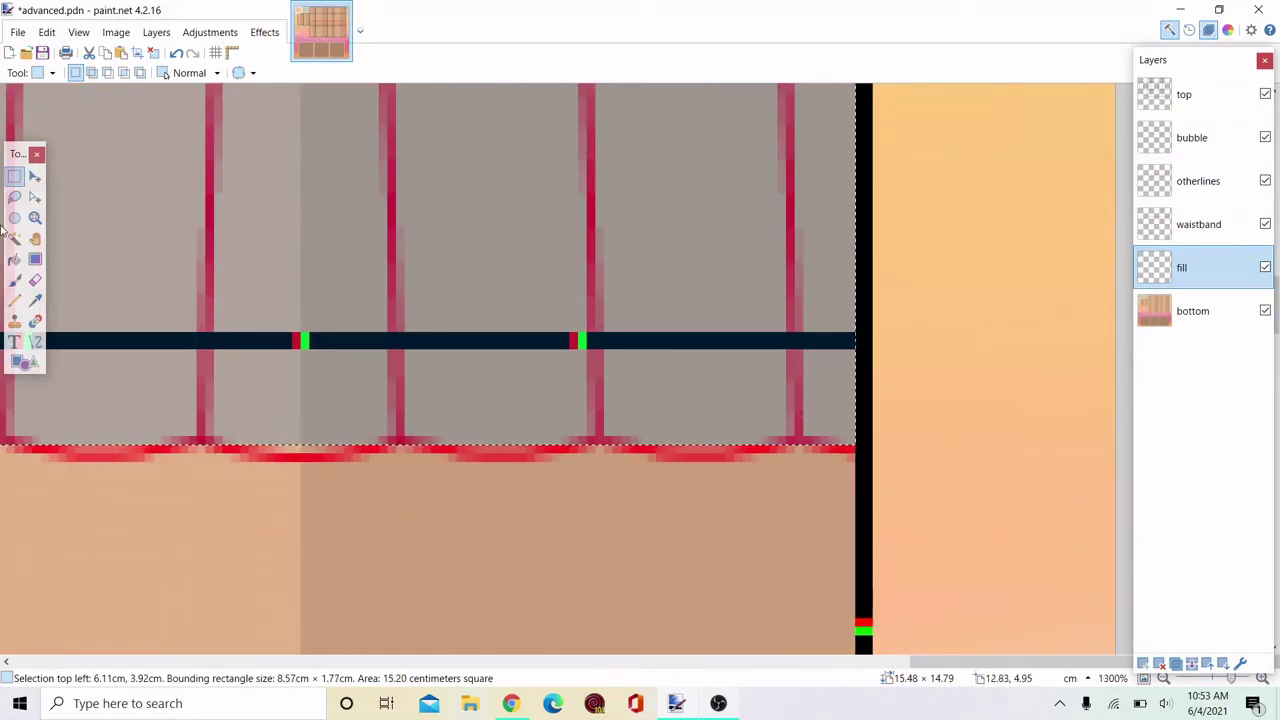
{"action": "left_click", "coordinate": [14, 259]}
{"action": "scroll", "coordinate": [1000, 385], "scroll_direction": "down", "scroll_amount": 5, "text": "ctrl"}
{"action": "left_click", "coordinate": [893, 378]}
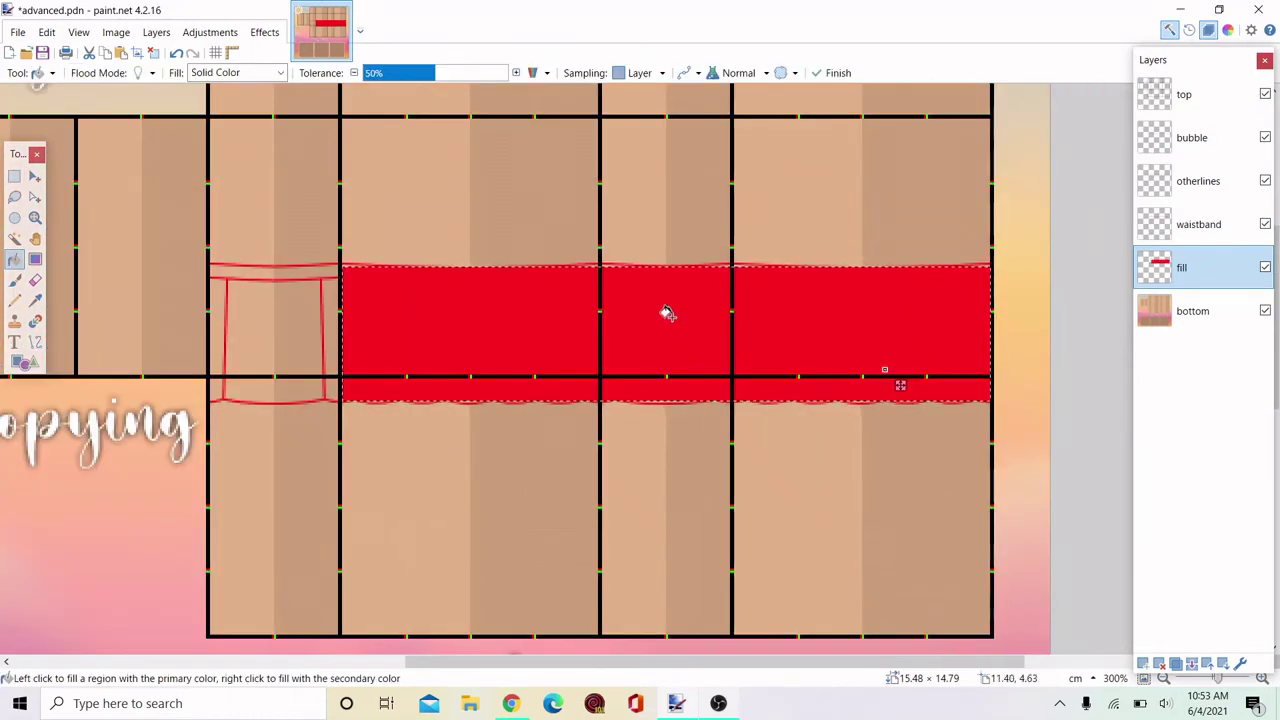
Lower the saturation of the active fill's primary colour to 80 so it is lighter than the outlines.
{"action": "scroll", "coordinate": [668, 314], "scroll_direction": "up", "scroll_amount": 2, "text": "ctrl"}
{"action": "key", "text": "F8"}
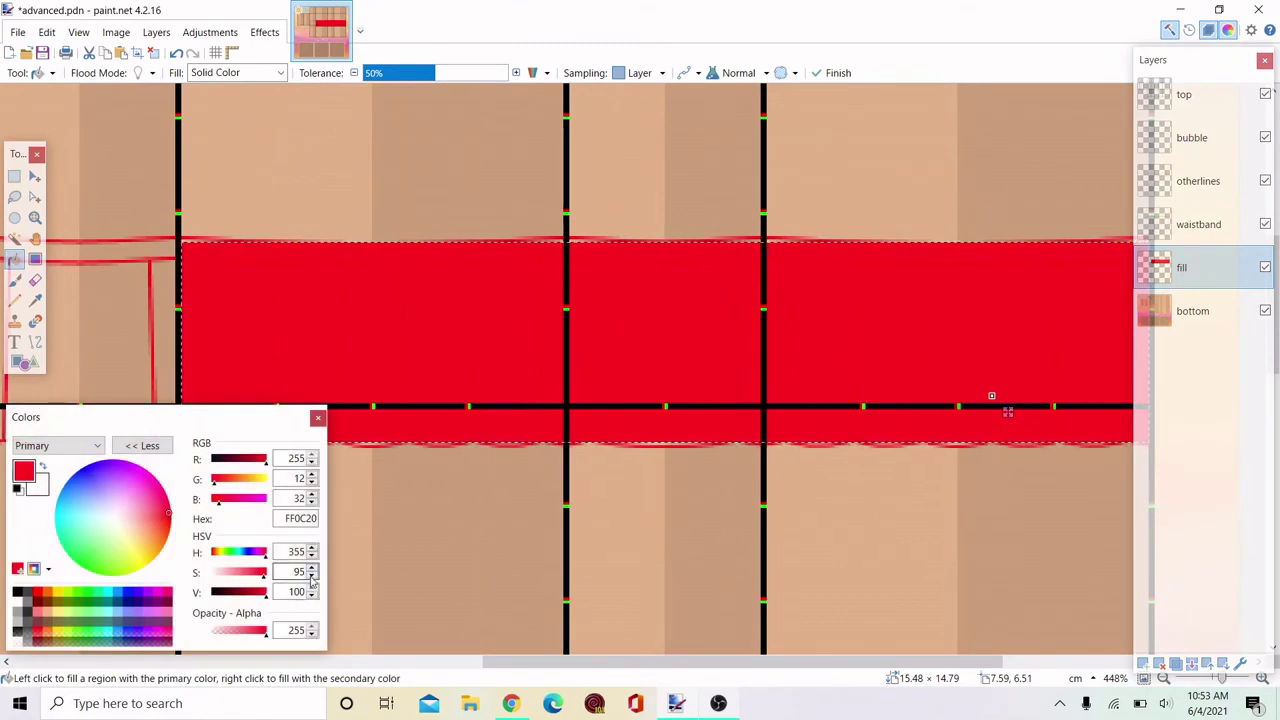
{"action": "left_click", "coordinate": [312, 577]}
{"action": "left_click", "coordinate": [312, 577]}
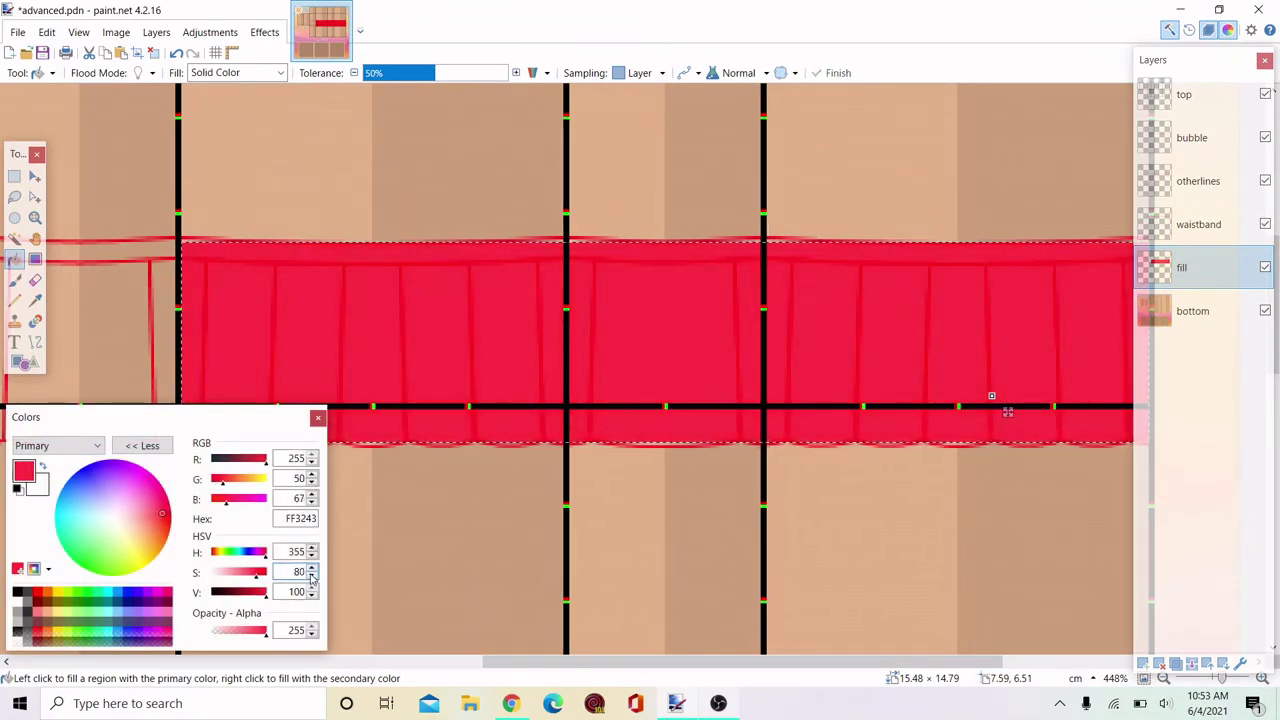
{"action": "key", "text": "F8"}
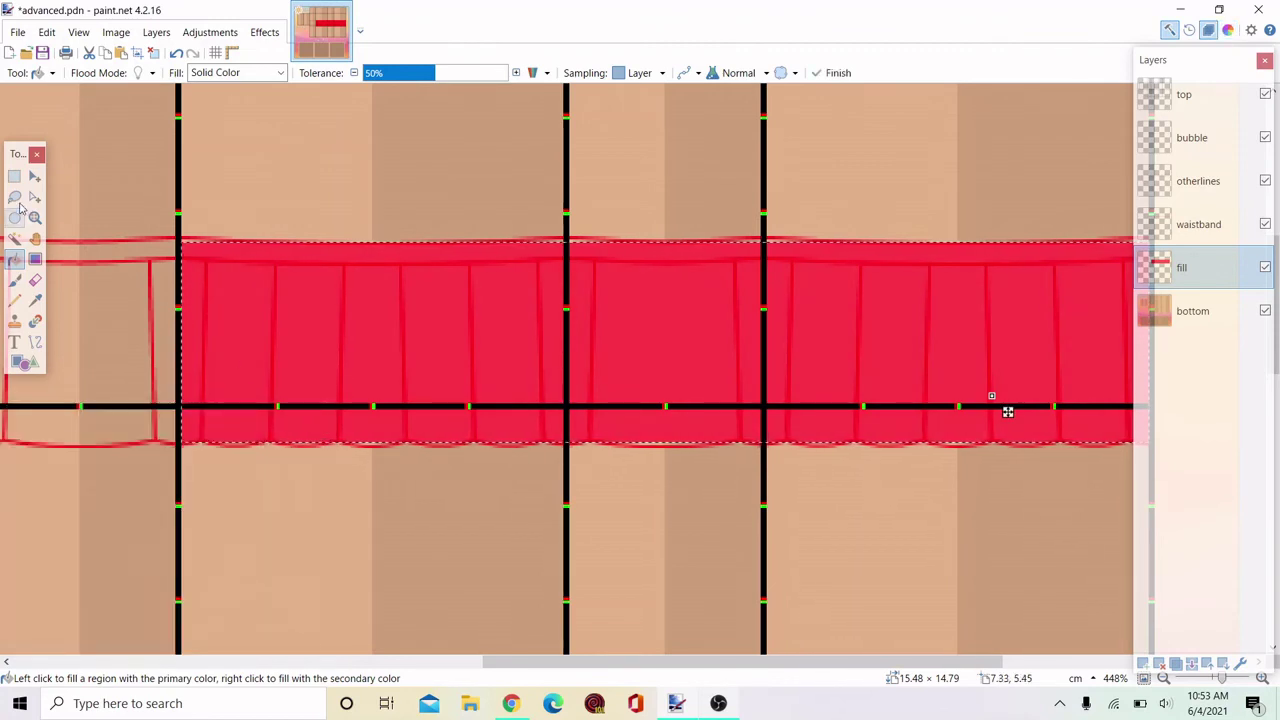
Fill the waistband gap at the border between the first wide panel and the next narrow one, using a 1.03 by 0.13 cm selection and 100% tolerance.
{"action": "key", "text": "s"}
{"action": "scroll", "coordinate": [535, 200], "scroll_direction": "up", "scroll_amount": 5, "text": "ctrl"}
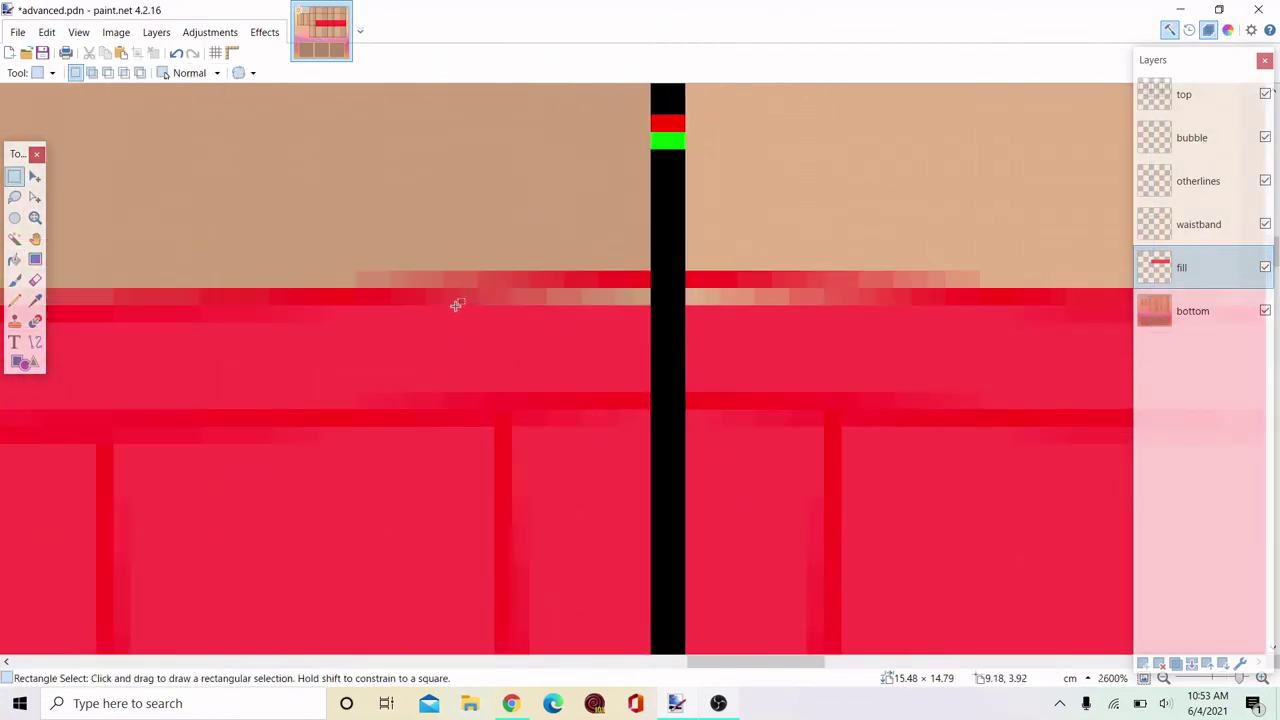
{"action": "left_click_drag", "start_coordinate": [326, 291], "coordinate": [872, 370]}
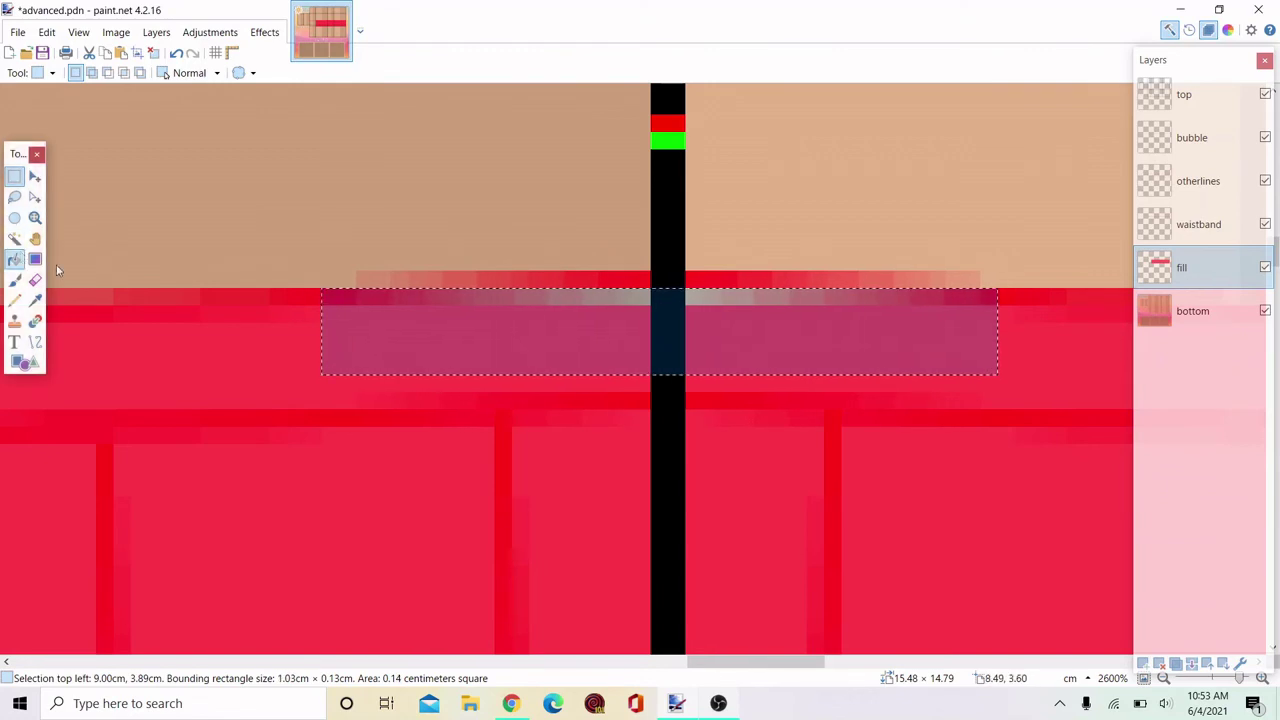
{"action": "left_click", "coordinate": [659, 331]}
{"action": "scroll", "coordinate": [708, 214], "scroll_direction": "down", "scroll_amount": 2, "text": "ctrl"}
{"action": "scroll", "coordinate": [640, 215], "scroll_direction": "up", "scroll_amount": 1, "text": "ctrl"}
{"action": "left_click_drag", "start_coordinate": [440, 73], "coordinate": [519, 77]}
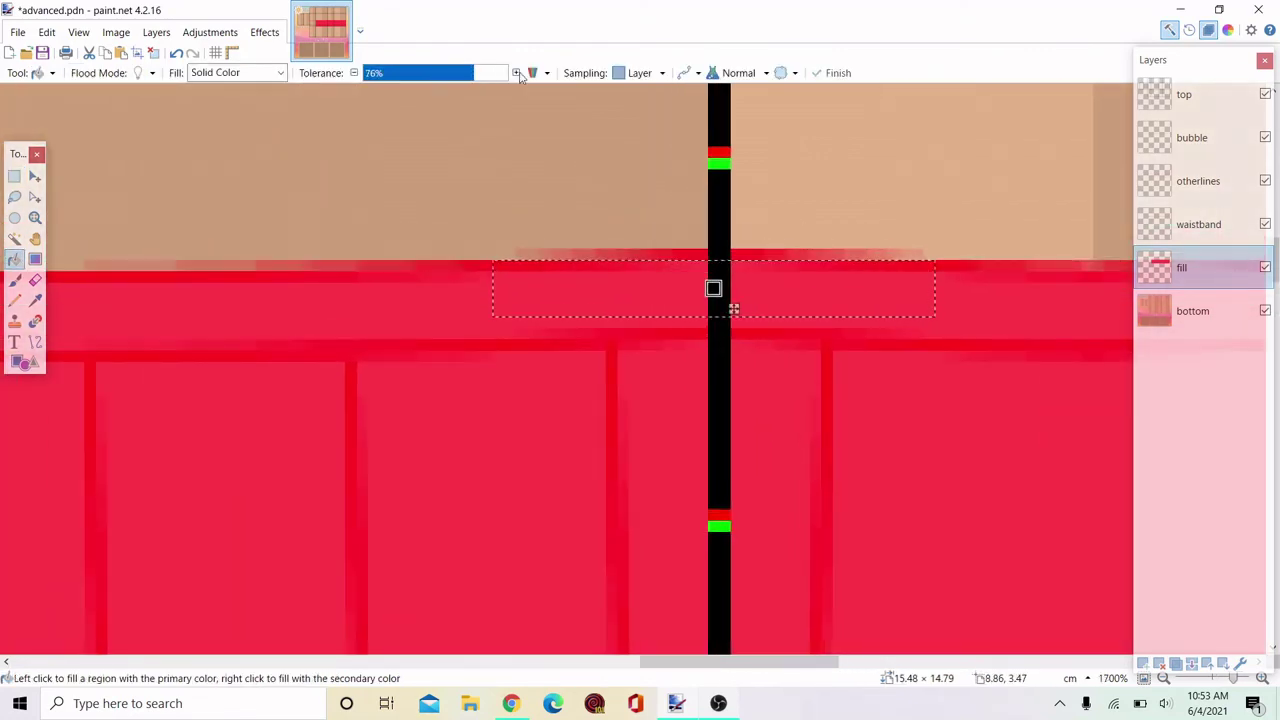
{"action": "left_click", "coordinate": [14, 176]}
{"action": "left_click", "coordinate": [806, 371]}
Select the first narrow panel between waistband and hem, reaching into the adjoining wide panel, and fill it with the lighter red.
{"action": "scroll", "coordinate": [970, 373], "scroll_direction": "down", "scroll_amount": 4, "text": "ctrl"}
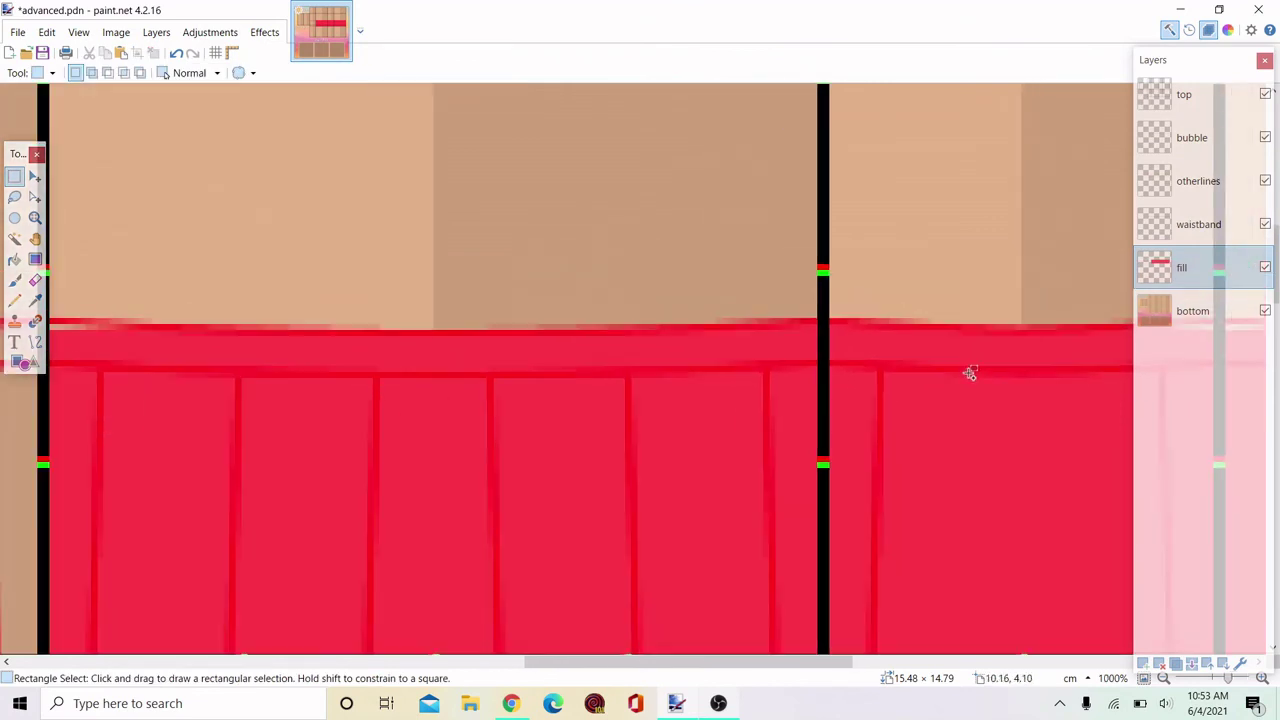
{"action": "scroll", "coordinate": [970, 373], "scroll_direction": "down", "scroll_amount": 4, "text": "ctrl"}
{"action": "scroll", "coordinate": [742, 369], "scroll_direction": "up", "scroll_amount": 5, "text": "ctrl"}
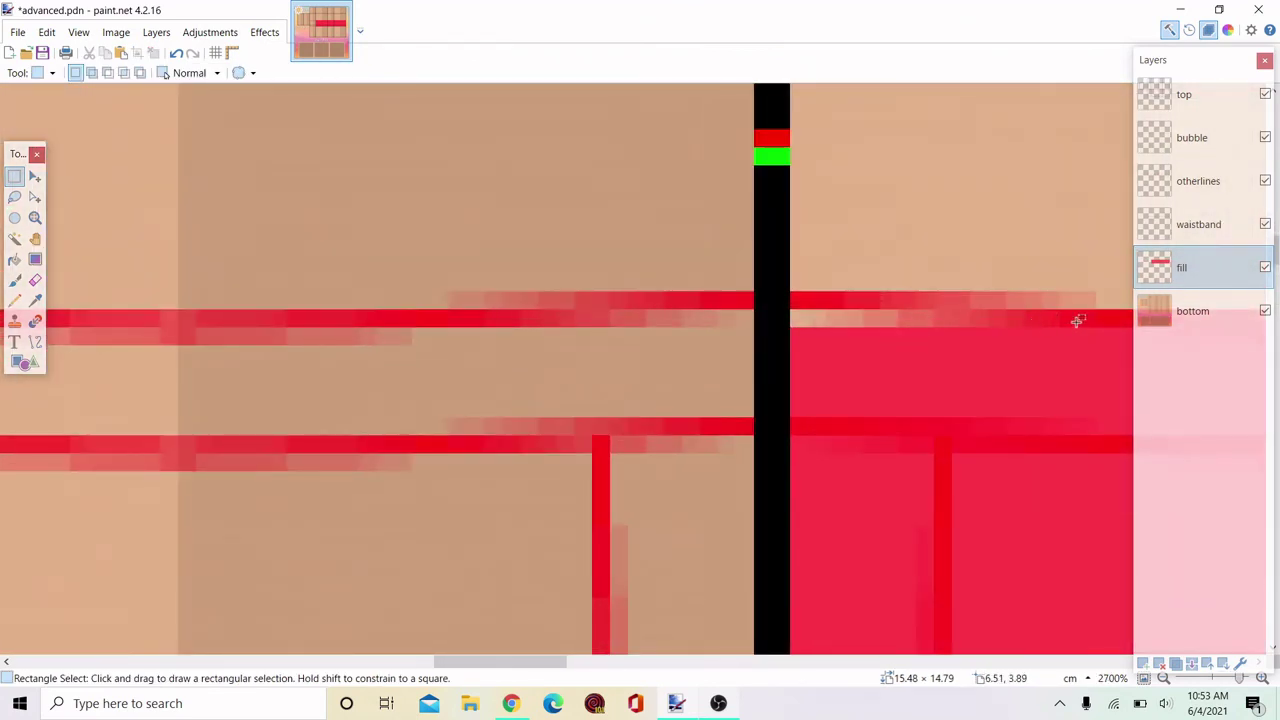
{"action": "left_click_drag", "start_coordinate": [950, 351], "coordinate": [223, 350]}
{"action": "left_click_drag", "start_coordinate": [222, 432], "coordinate": [178, 400]}
{"action": "left_click", "coordinate": [15, 261]}
{"action": "left_click", "coordinate": [535, 281]}
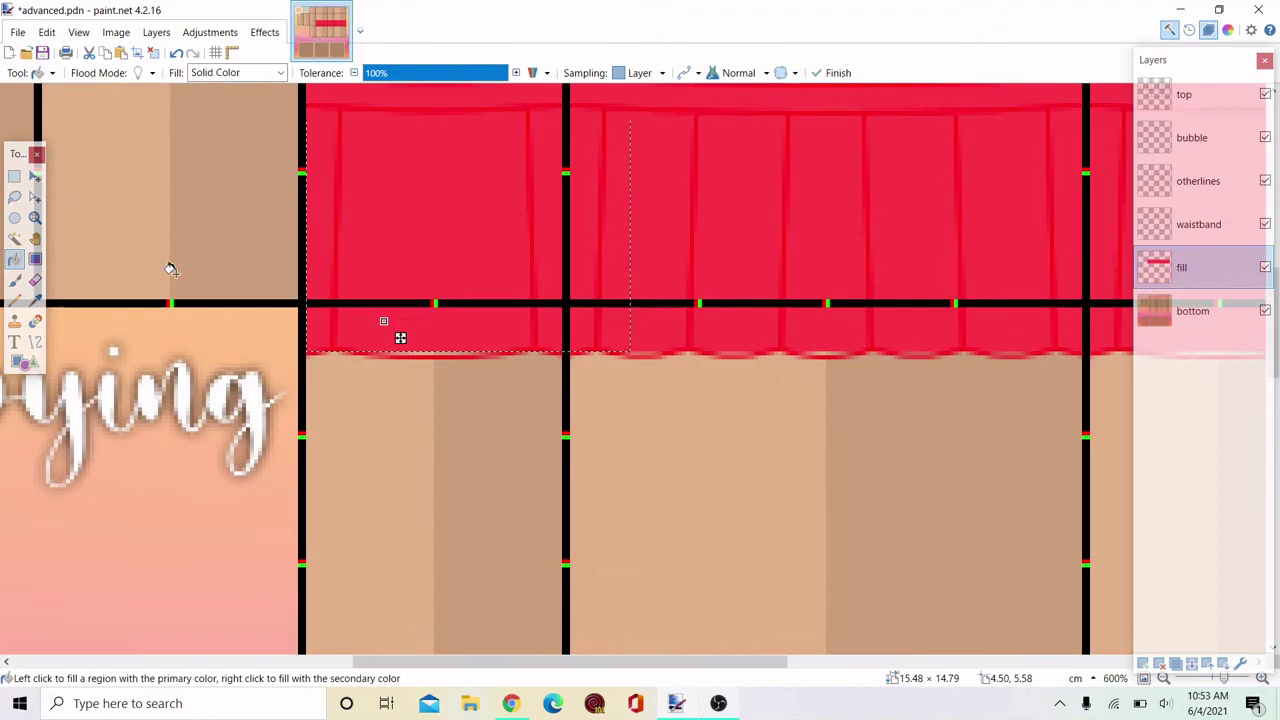
Fill the selected gaps inside the hem scallops on the first wide panel with the lighter red and deselect.
{"action": "scroll", "coordinate": [459, 353], "scroll_direction": "up", "scroll_amount": 5, "text": "ctrl"}
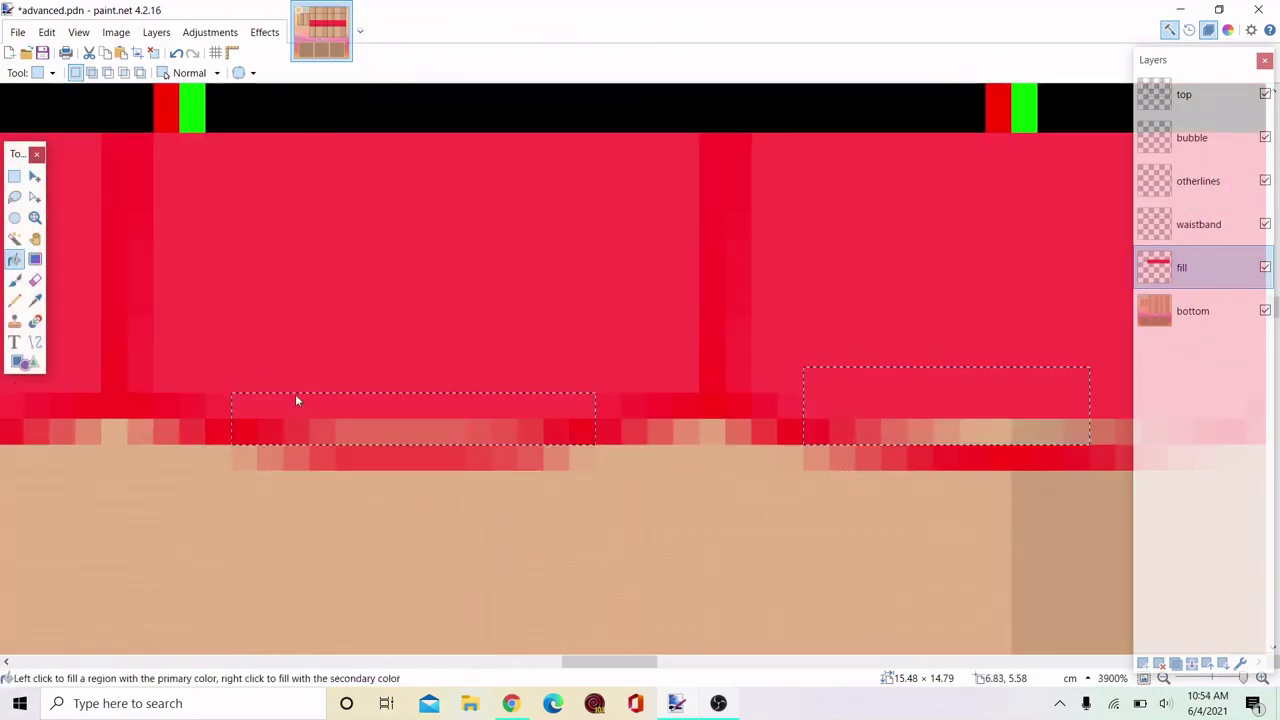
{"action": "scroll", "coordinate": [920, 420], "scroll_direction": "down", "scroll_amount": 2, "text": "ctrl"}
{"action": "left_click", "coordinate": [197, 402]}
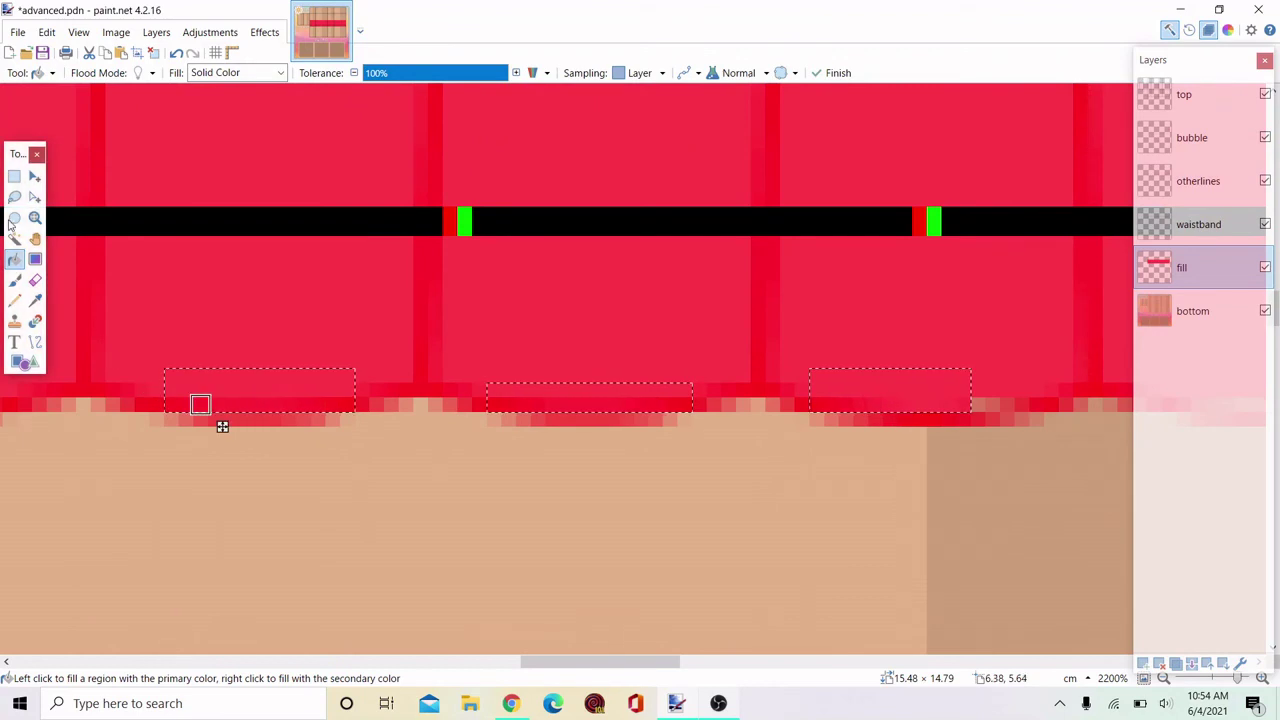
{"action": "left_click", "coordinate": [14, 176]}
{"action": "left_click", "coordinate": [477, 323]}
Copy the filled hem scallops, a 1.72 by 0.66 cm selection, onto the right half of the first wide panel and deselect.
{"action": "scroll", "coordinate": [479, 323], "scroll_direction": "down", "scroll_amount": 3, "text": "ctrl"}
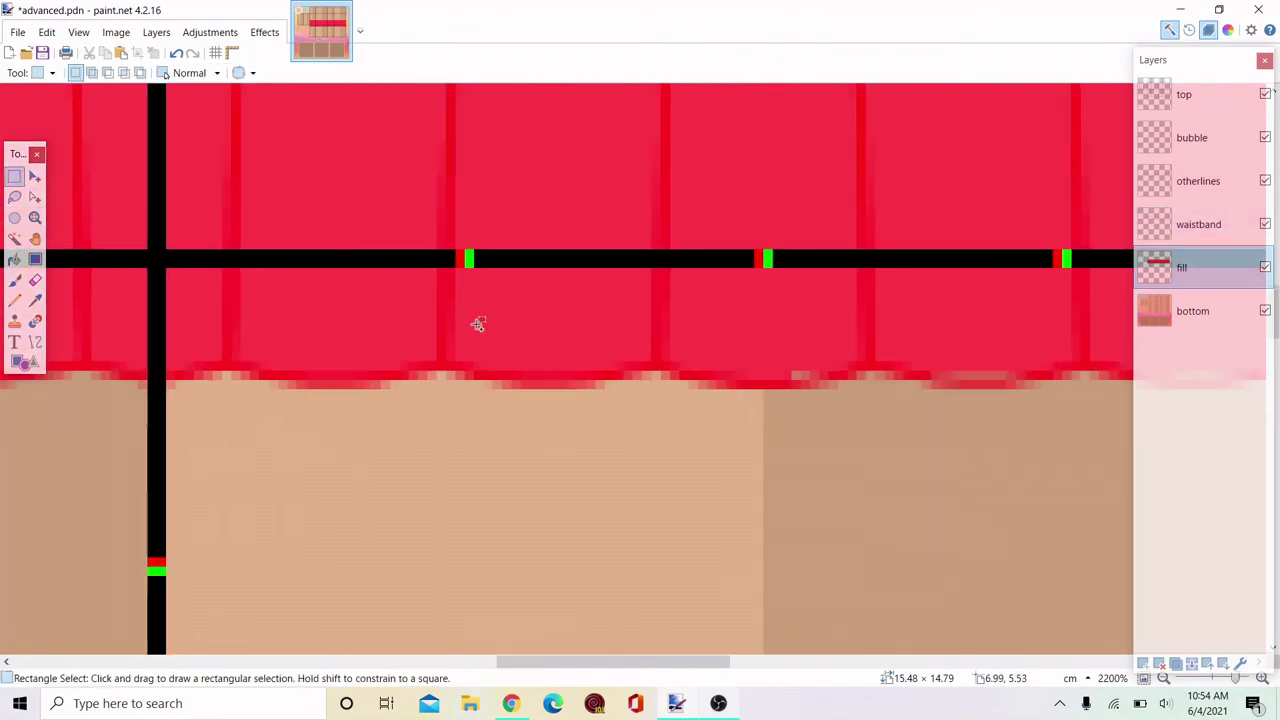
{"action": "left_click_drag", "start_coordinate": [230, 282], "coordinate": [703, 463]}
{"action": "key", "text": "m"}
{"action": "left_click_drag", "start_coordinate": [222, 366], "coordinate": [819, 367]}
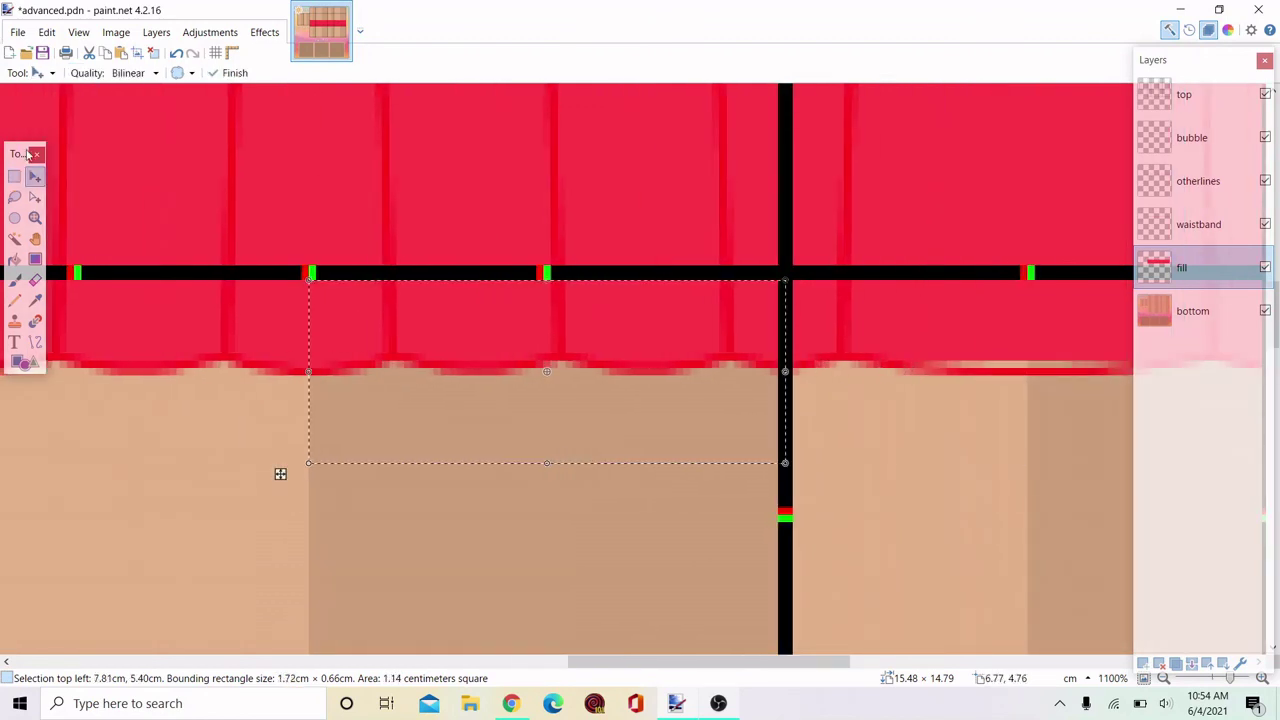
{"action": "left_click", "coordinate": [14, 176]}
{"action": "left_click", "coordinate": [409, 300]}
Copy the hem fill of the first narrow and wide panels, a 5.16 by 0.56 cm selection, onto the next two panels and deselect.
{"action": "scroll", "coordinate": [855, 364], "scroll_direction": "down", "scroll_amount": 4, "text": "ctrl"}
{"action": "scroll", "coordinate": [180, 350], "scroll_direction": "up", "scroll_amount": 4, "text": "ctrl"}
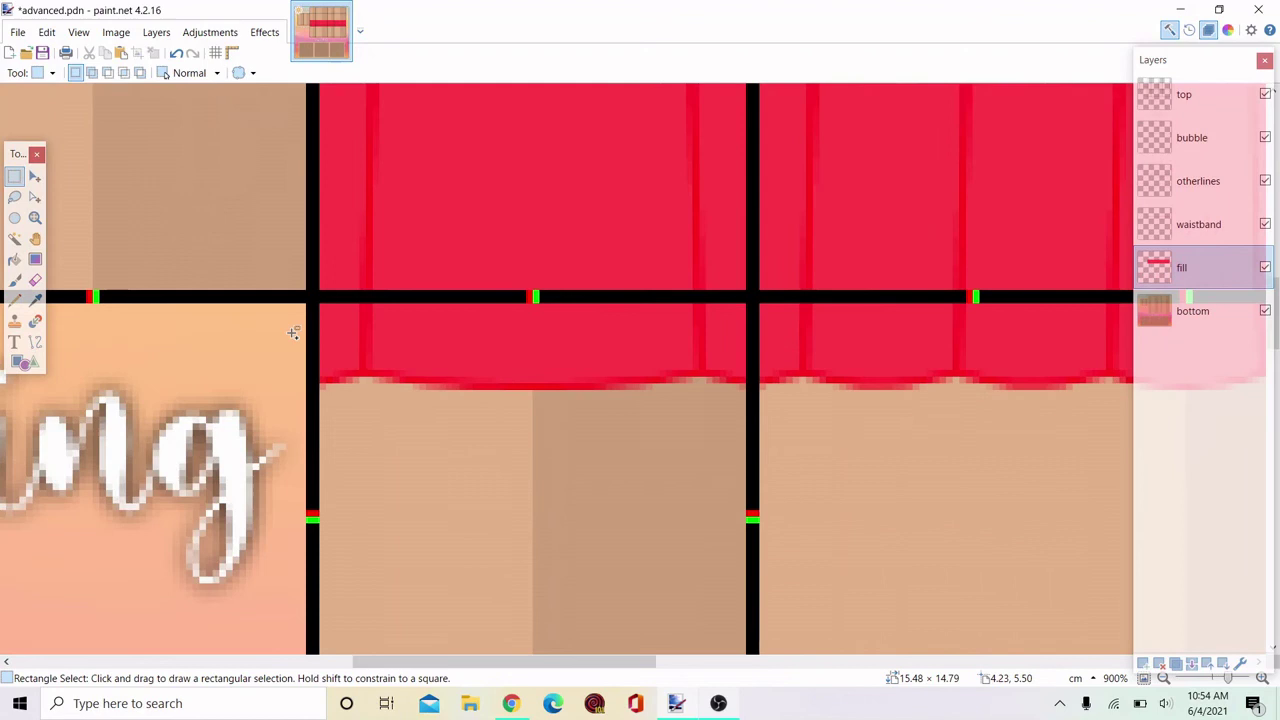
{"action": "scroll", "coordinate": [292, 333], "scroll_direction": "up", "scroll_amount": 3, "text": "ctrl"}
{"action": "left_click_drag", "start_coordinate": [329, 297], "coordinate": [767, 479]}
{"action": "scroll", "coordinate": [168, 413], "scroll_direction": "down", "scroll_amount": 3, "text": "ctrl"}
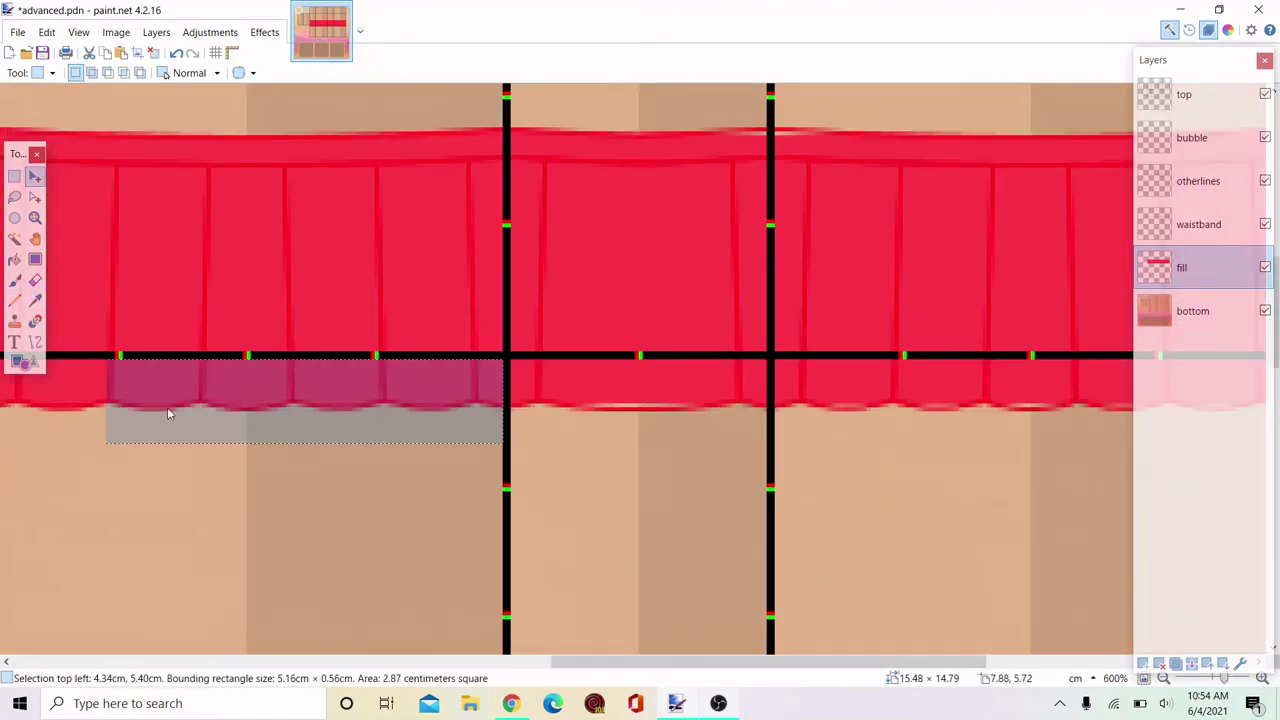
{"action": "left_click_drag", "start_coordinate": [142, 402], "coordinate": [632, 389]}
{"action": "scroll", "coordinate": [691, 436], "scroll_direction": "up", "scroll_amount": 3, "text": "ctrl"}
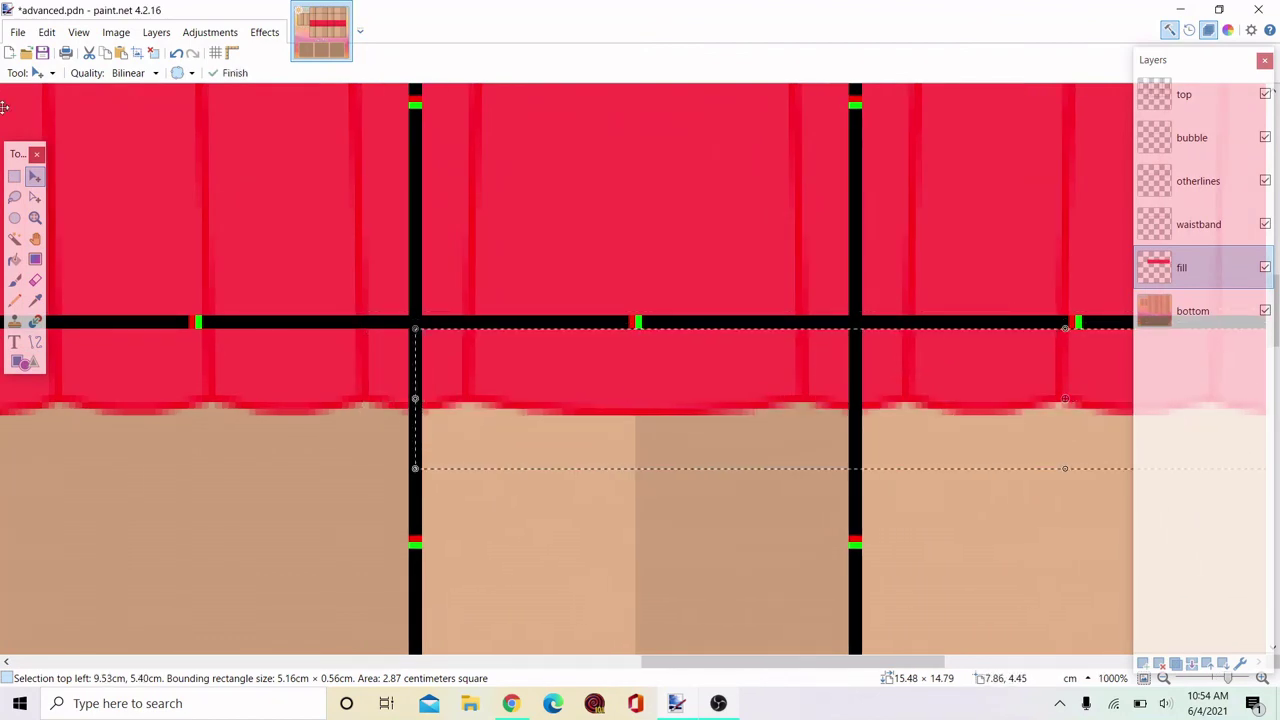
{"action": "left_click", "coordinate": [14, 176]}
{"action": "scroll", "coordinate": [760, 351], "scroll_direction": "down", "scroll_amount": 5, "text": "ctrl"}
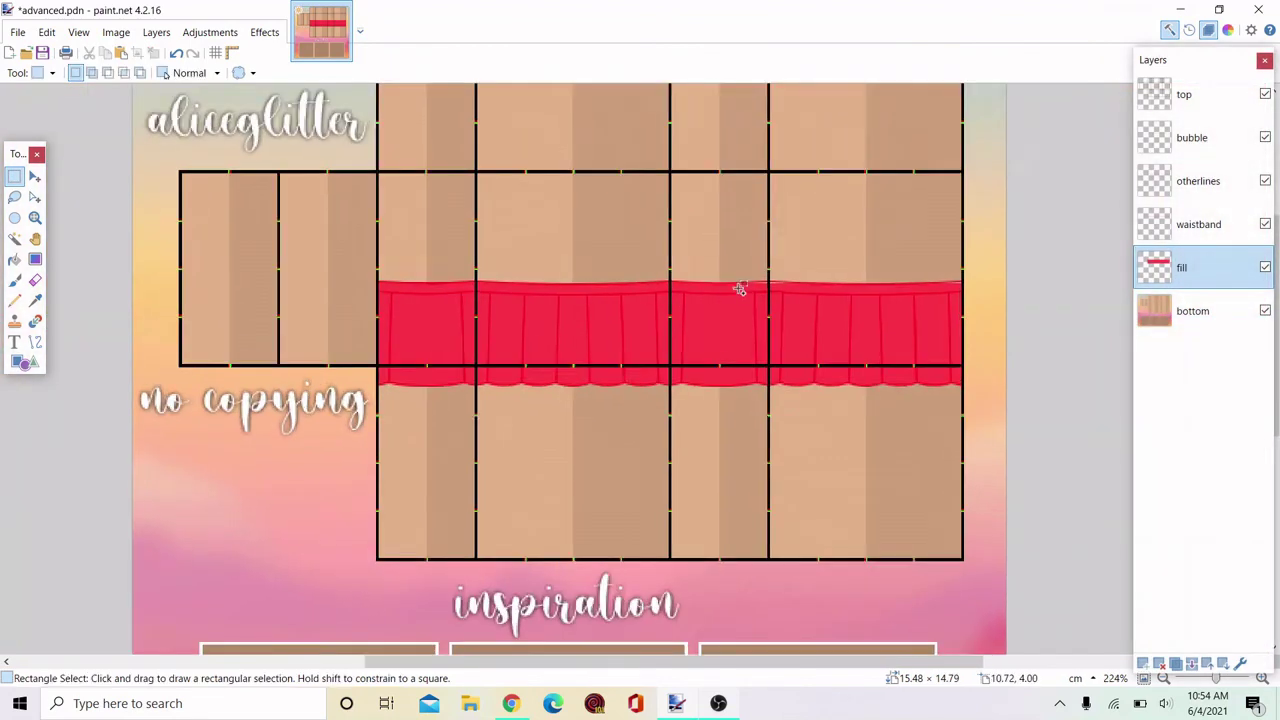